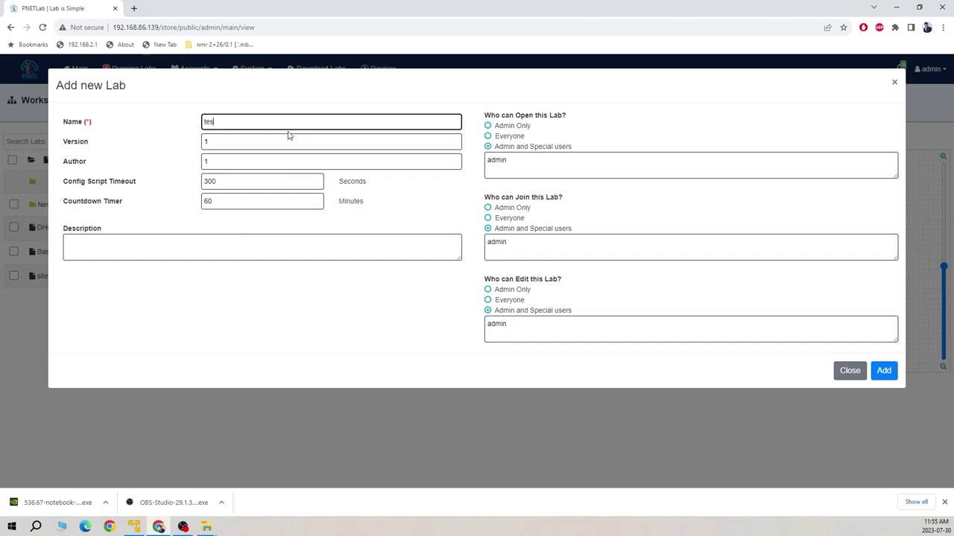
- Create the test1 lab and delete the PNET logo text from its canvas
{"action": "left_click", "coordinate": [885, 371]}
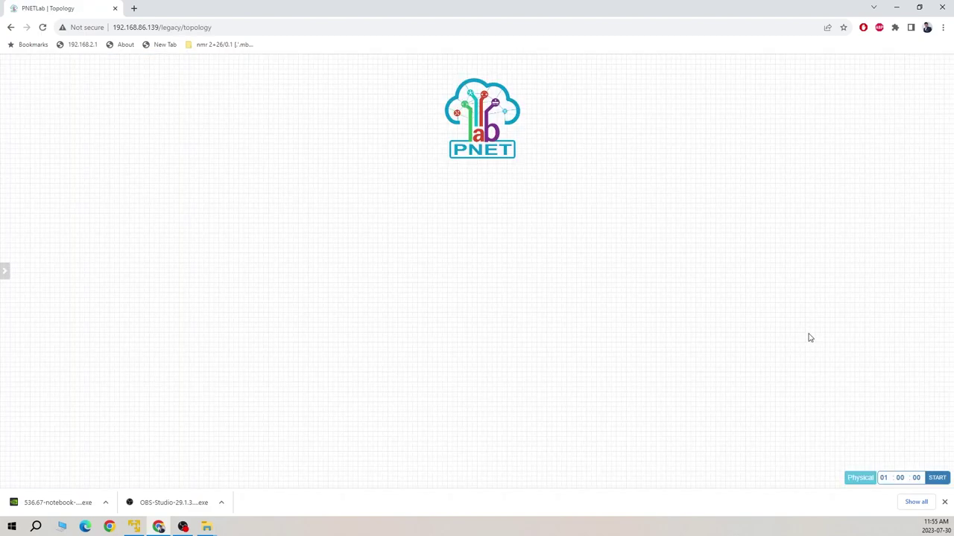
{"action": "right_click", "coordinate": [475, 127]}
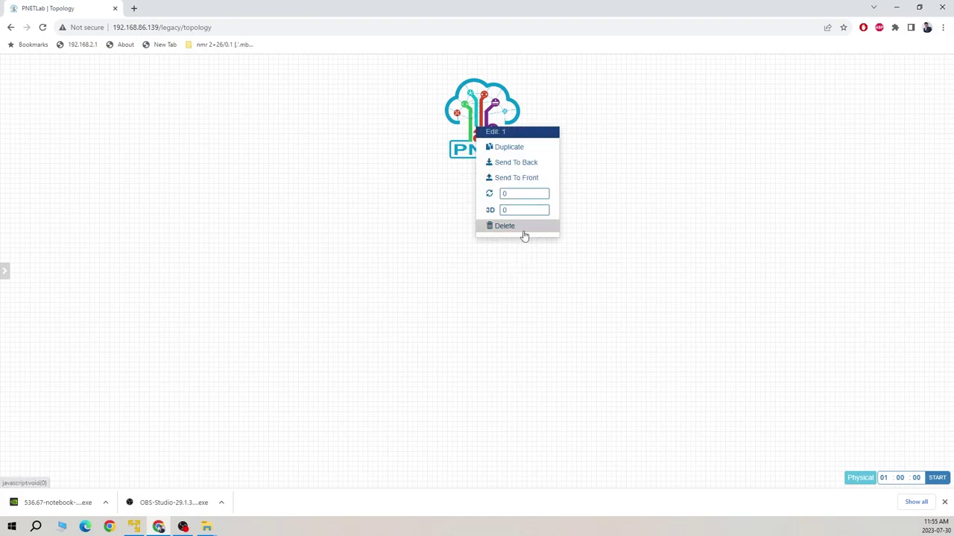
{"action": "left_click", "coordinate": [521, 227]}
{"action": "left_click", "coordinate": [462, 121]}
- Add a Barracuda NGIPS node named Barracuda-NGFW and position it on the canvas
{"action": "right_click", "coordinate": [367, 144]}
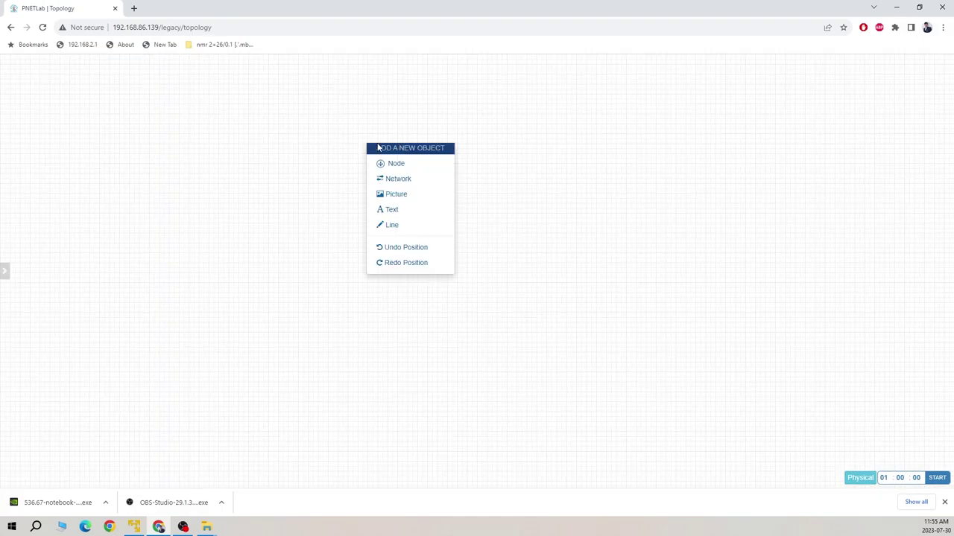
{"action": "left_click", "coordinate": [417, 162]}
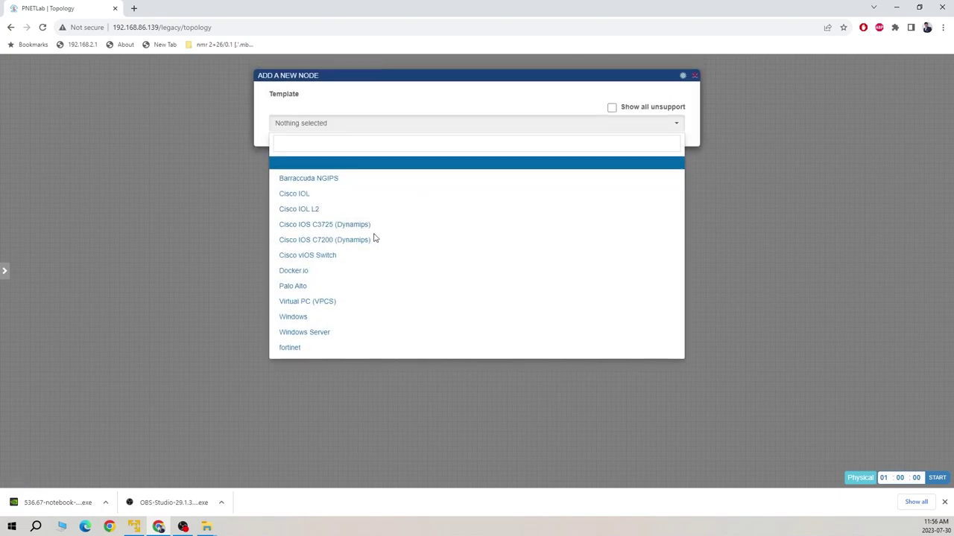
{"action": "left_click", "coordinate": [343, 182]}
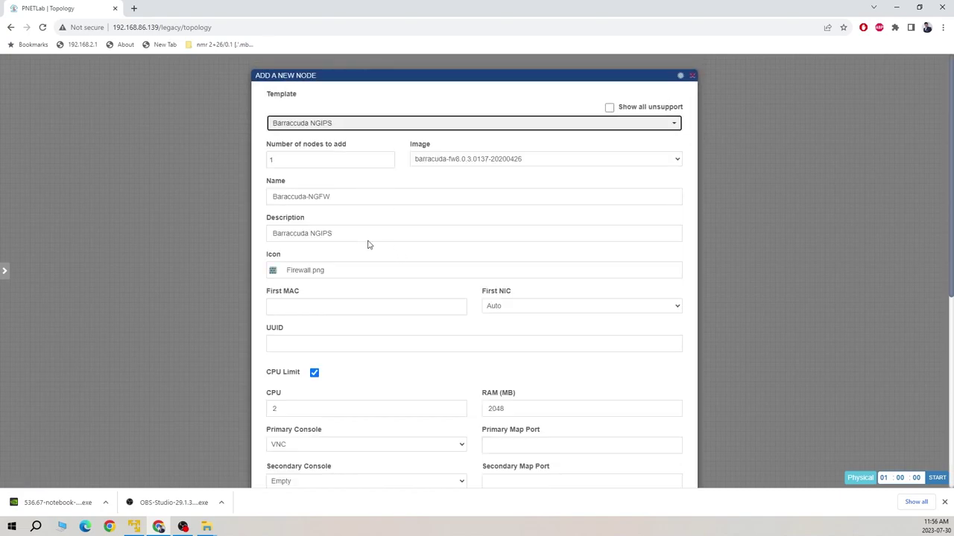
{"action": "scroll", "coordinate": [415, 301], "scroll_direction": "down", "scroll_amount": 4}
{"action": "scroll", "coordinate": [365, 364], "scroll_direction": "down", "scroll_amount": 2}
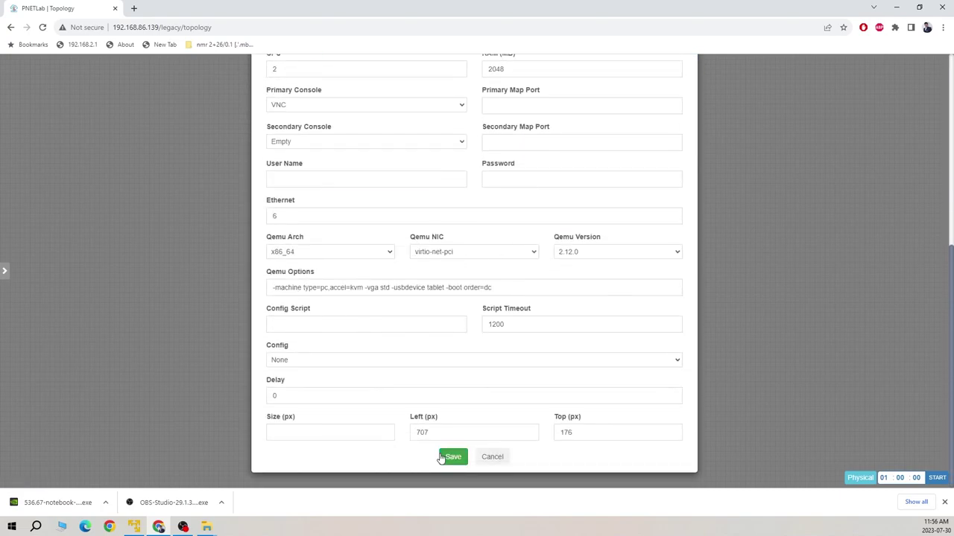
{"action": "left_click", "coordinate": [451, 455]}
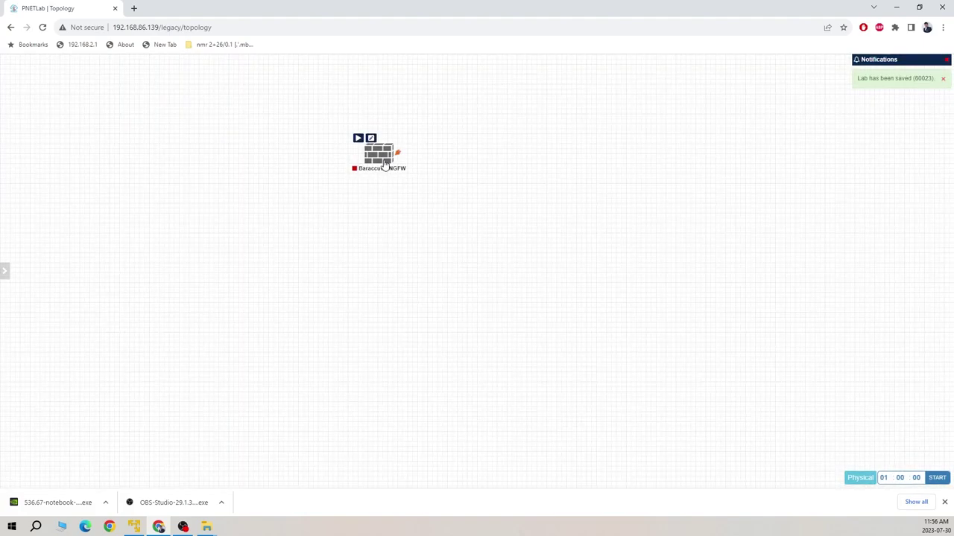
{"action": "left_click_drag", "start_coordinate": [385, 165], "coordinate": [402, 182]}
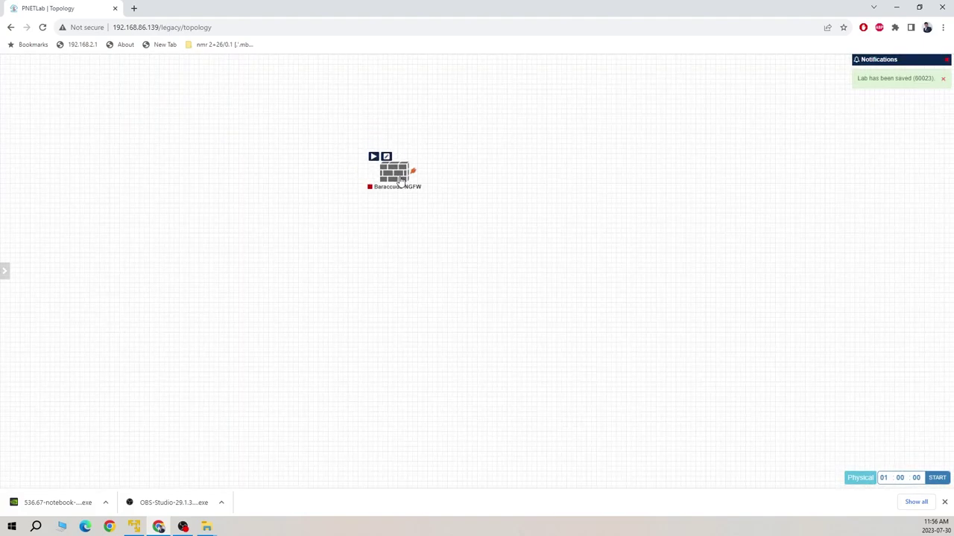
- Add a Management(Cloud0) network named Net to the lab
{"action": "right_click", "coordinate": [535, 132]}
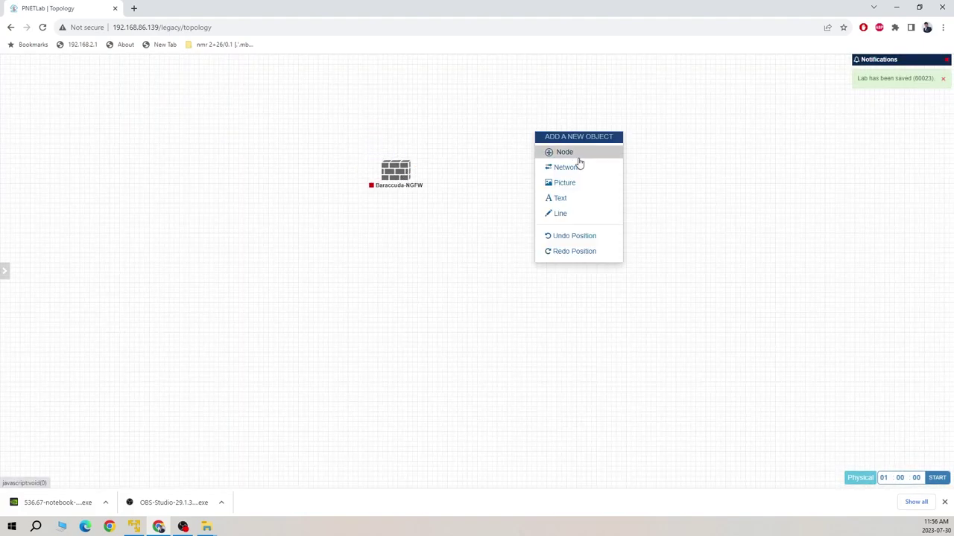
{"action": "left_click", "coordinate": [592, 168]}
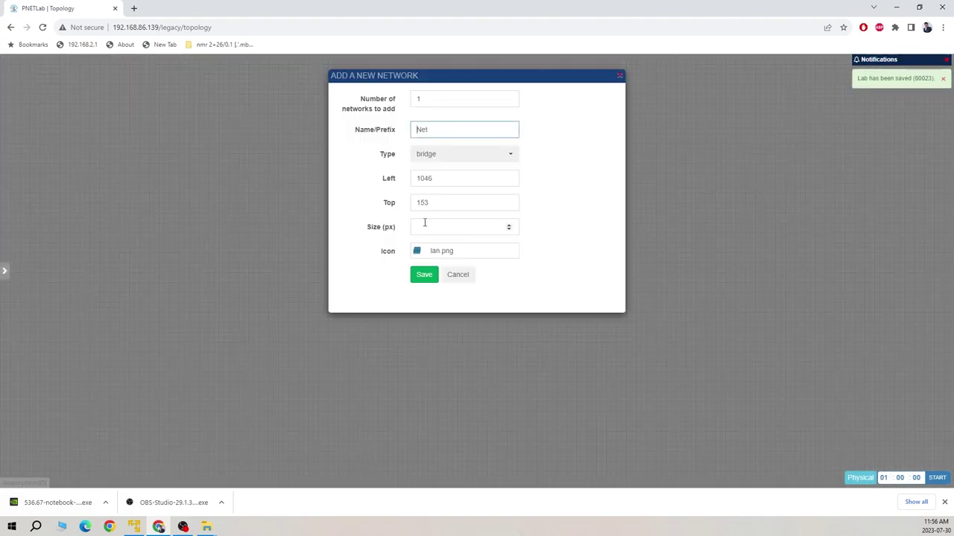
{"action": "left_click", "coordinate": [493, 156]}
{"action": "left_click", "coordinate": [456, 209]}
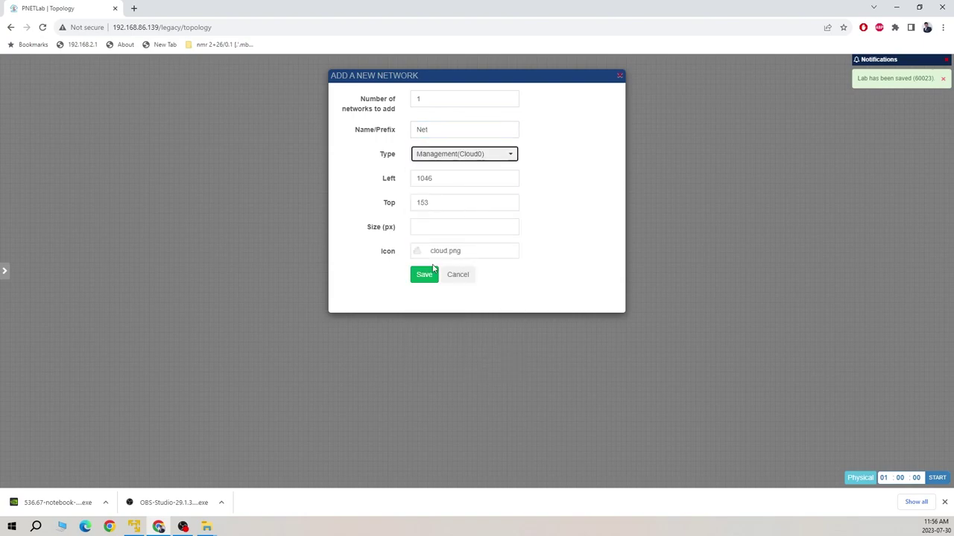
{"action": "left_click", "coordinate": [431, 280]}
- Connect the Net cloud to Barracuda-NGFW's e0 interface
{"action": "mouse_move", "coordinate": [570, 143]}
{"action": "left_click_drag", "start_coordinate": [581, 142], "coordinate": [415, 172]}
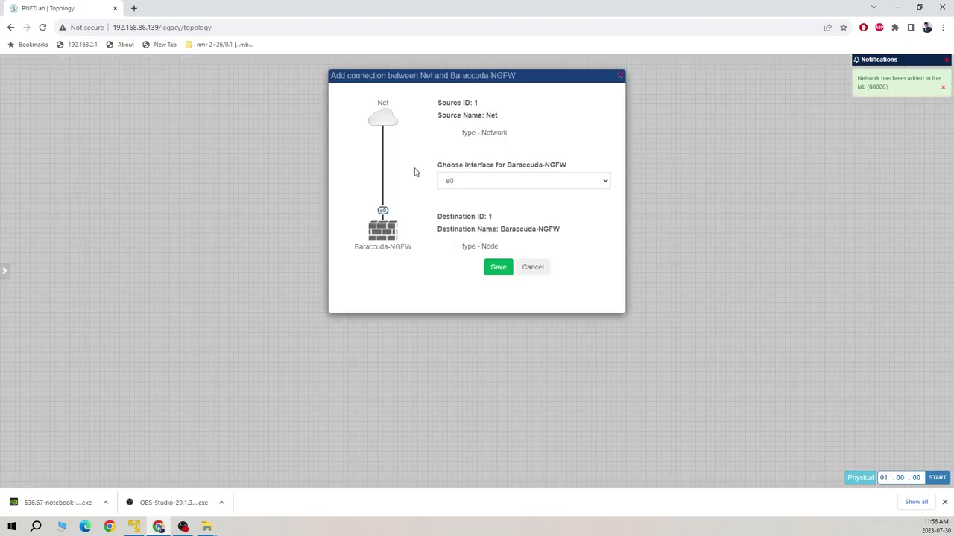
{"action": "left_click", "coordinate": [499, 268]}
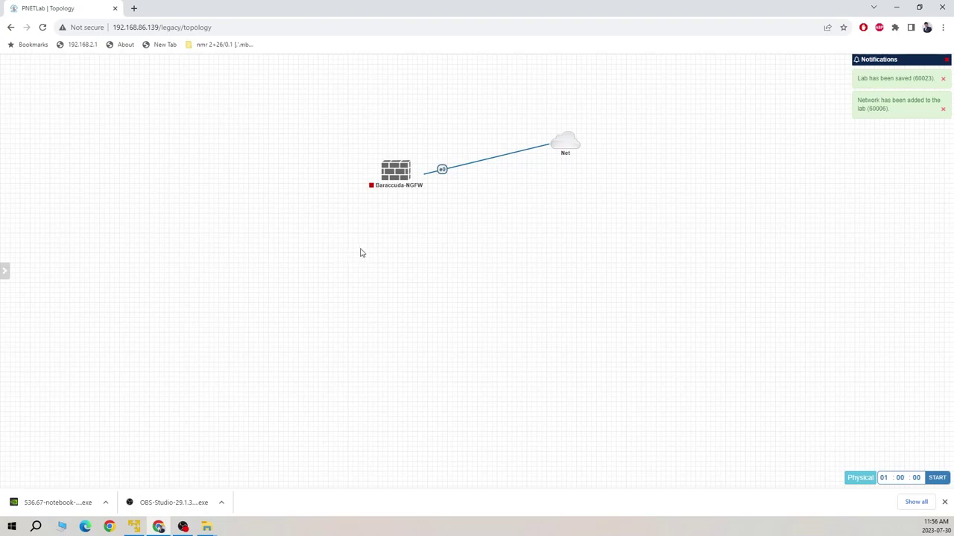
- Add a Cisco IOL L2 node and name it SW1
{"action": "right_click", "coordinate": [260, 179]}
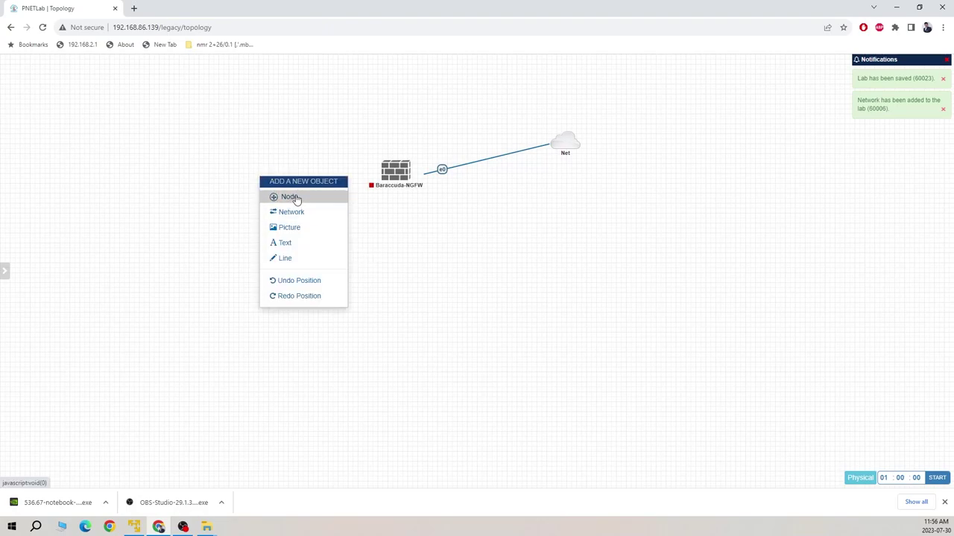
{"action": "left_click", "coordinate": [290, 196]}
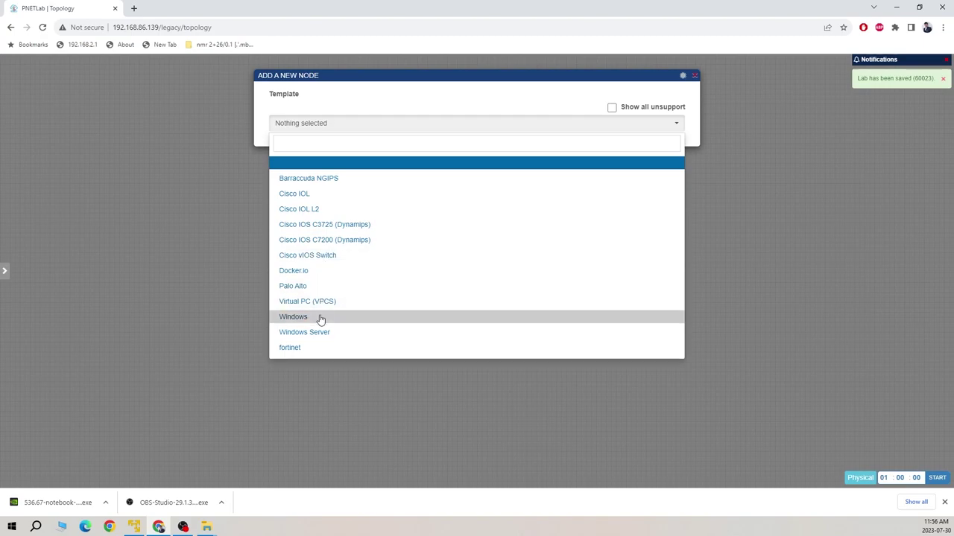
{"action": "left_click", "coordinate": [328, 209]}
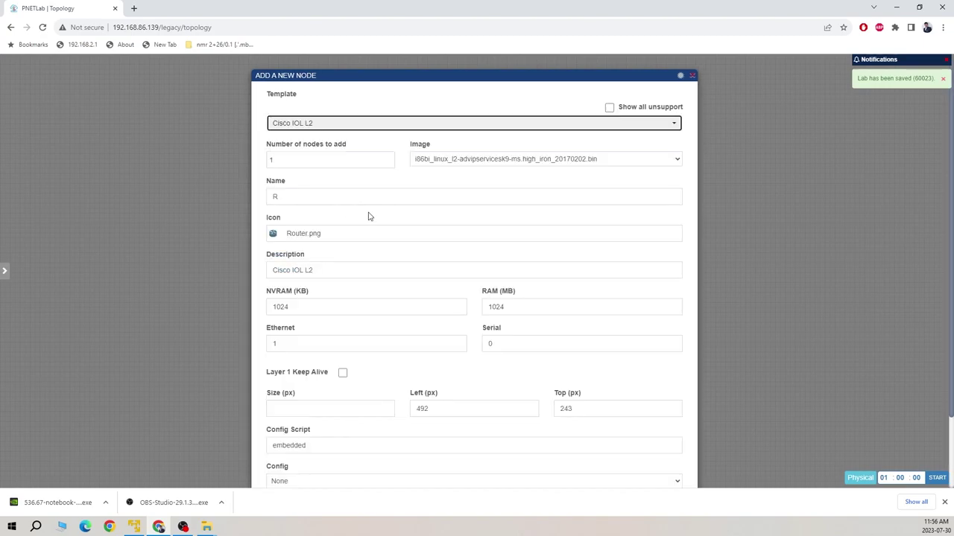
{"action": "left_click", "coordinate": [265, 197]}
{"action": "type", "text": "SW1"}
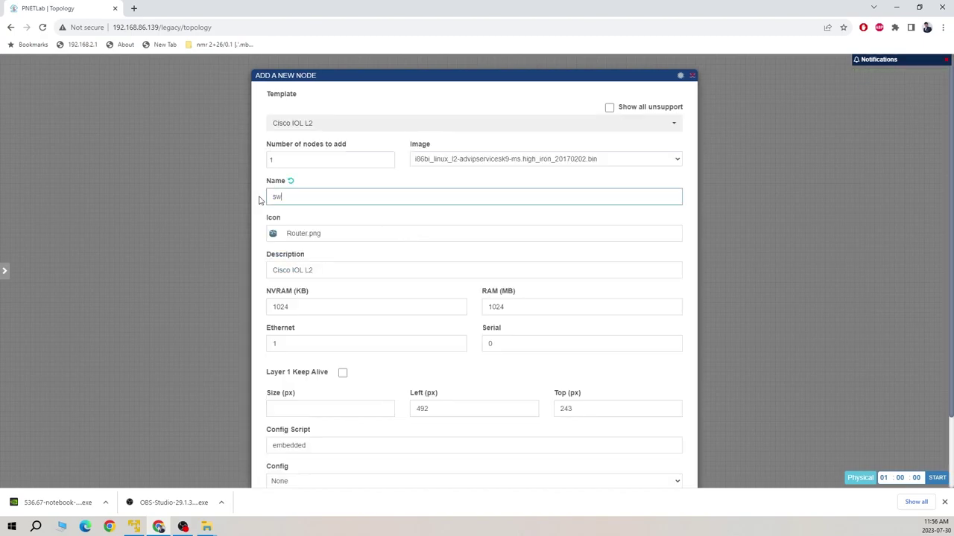
- Give the switch node the Switch.png icon and save it
{"action": "left_click", "coordinate": [313, 234]}
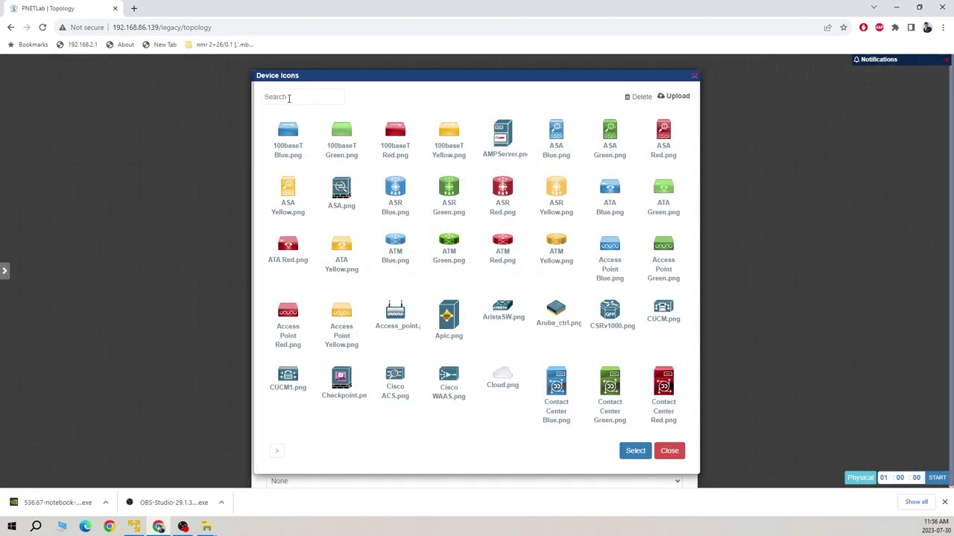
{"action": "left_click", "coordinate": [291, 98]}
{"action": "type", "text": "sw"}
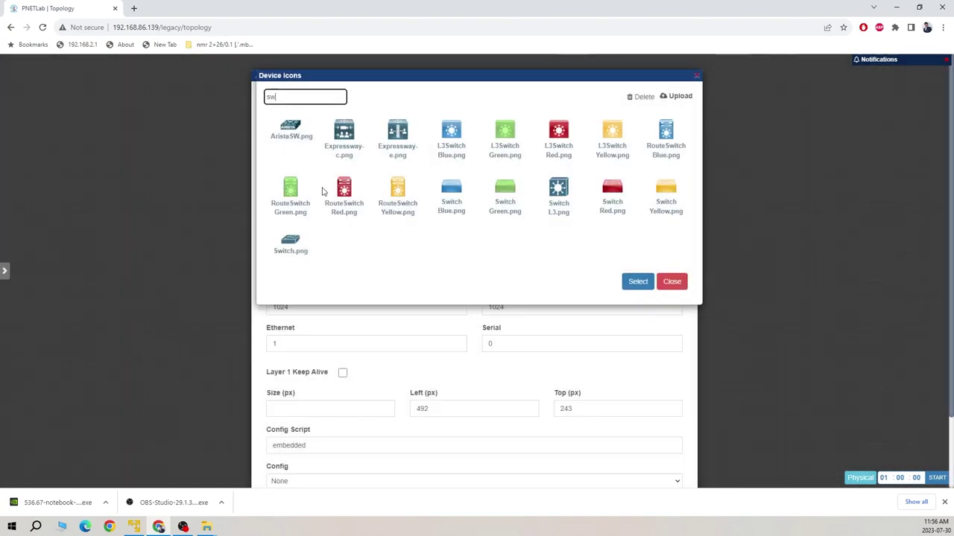
{"action": "left_click", "coordinate": [292, 242]}
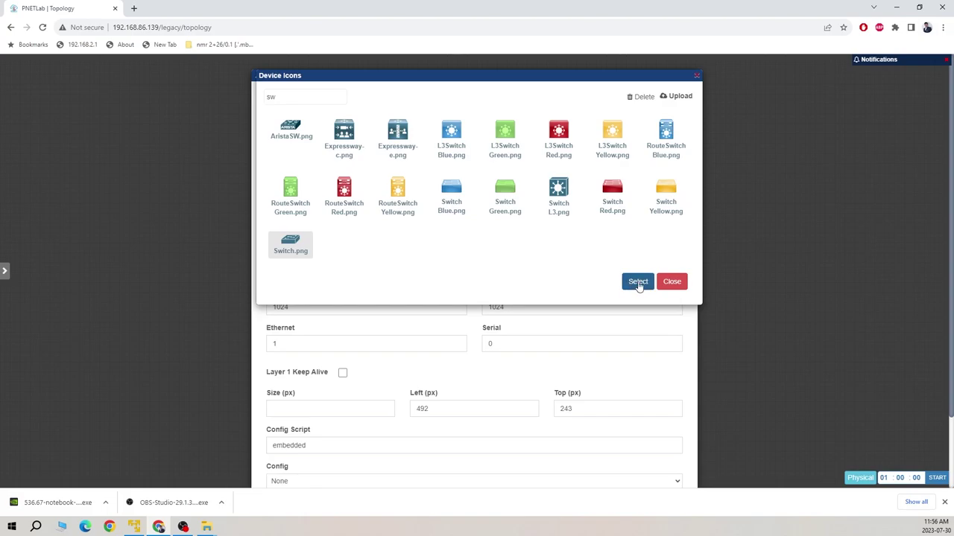
{"action": "left_click", "coordinate": [635, 281]}
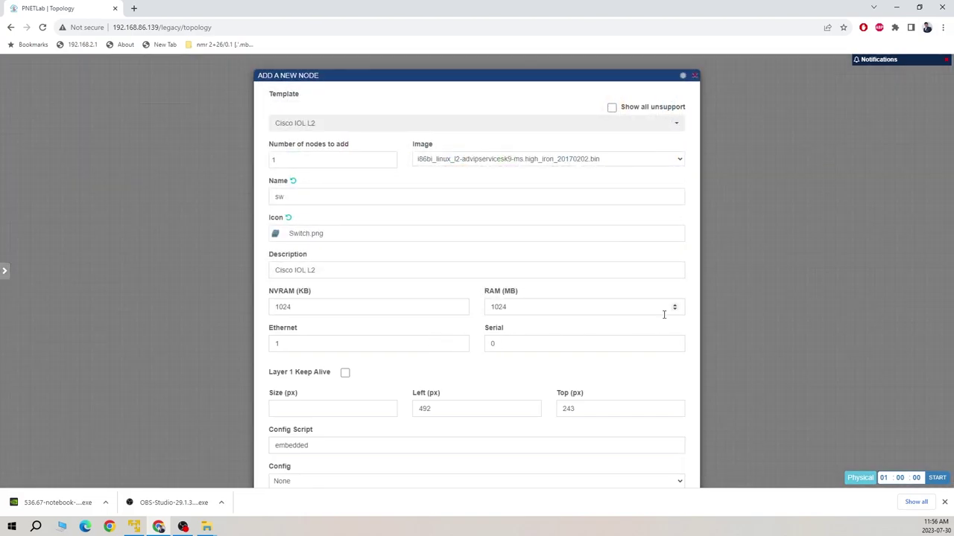
{"action": "scroll", "coordinate": [536, 378], "scroll_direction": "down", "scroll_amount": 2}
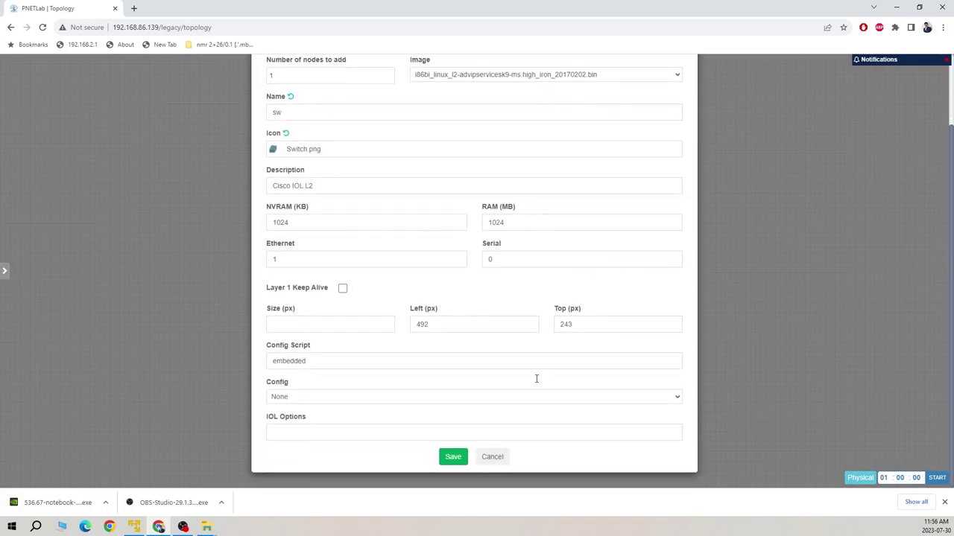
{"action": "left_click", "coordinate": [453, 458]}
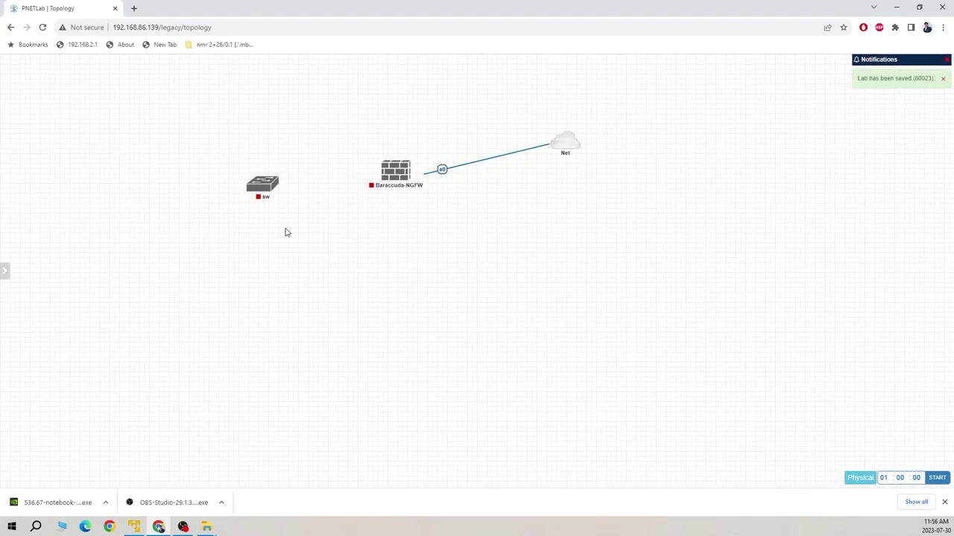
- Add a Windows Server node with 2 Ethernet interfaces and place it below the firewall
{"action": "right_click", "coordinate": [304, 249]}
{"action": "left_click", "coordinate": [336, 267]}
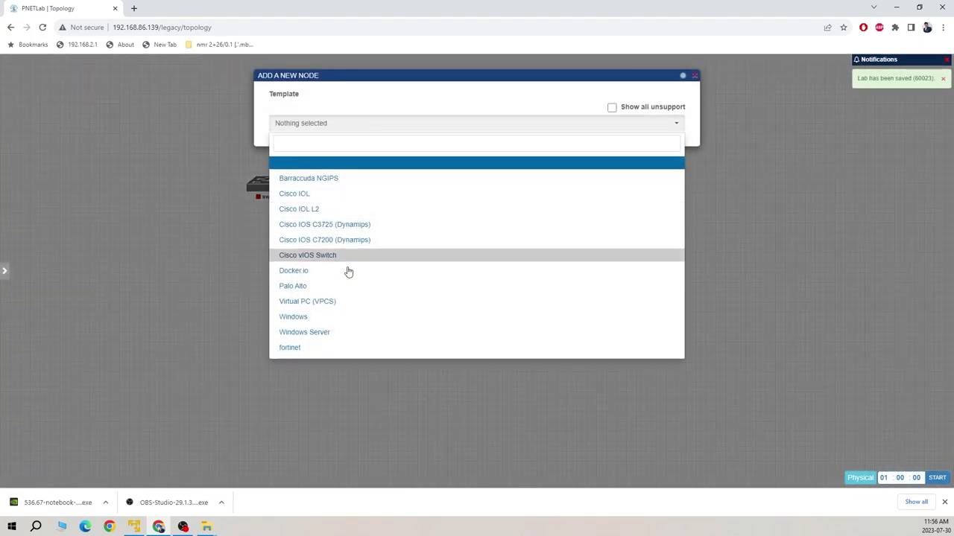
{"action": "left_click", "coordinate": [338, 333]}
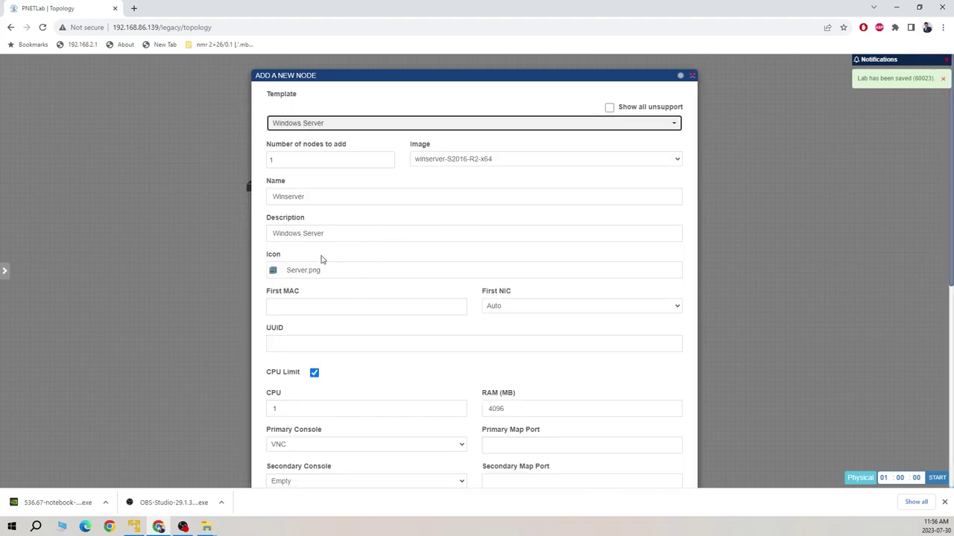
{"action": "scroll", "coordinate": [389, 253], "scroll_direction": "down", "scroll_amount": 5}
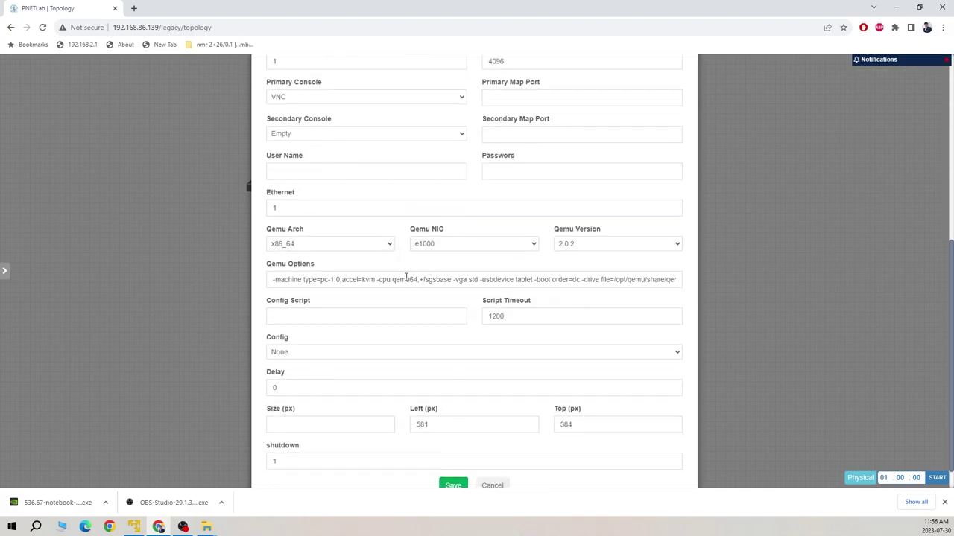
{"action": "left_click", "coordinate": [490, 209]}
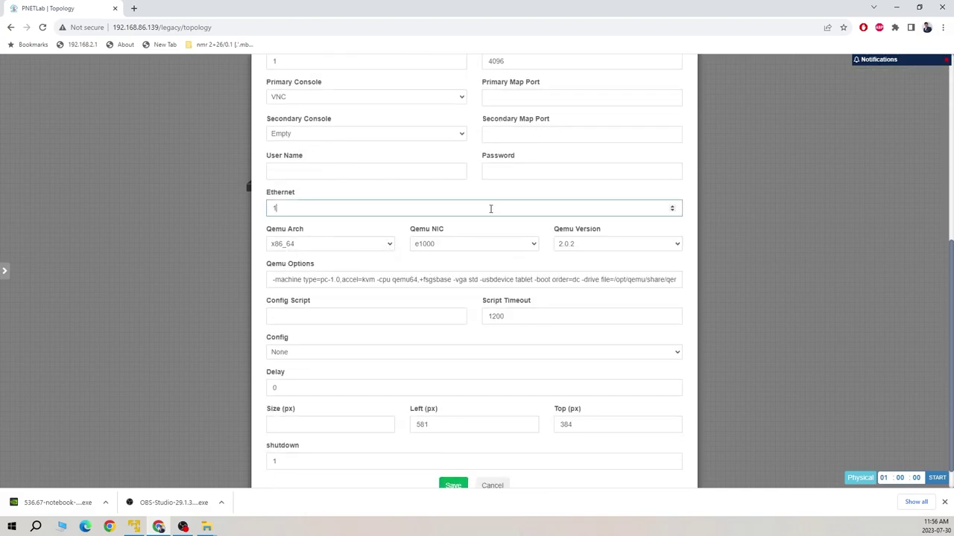
{"action": "left_click", "coordinate": [453, 486]}
{"action": "mouse_move", "coordinate": [318, 262]}
{"action": "left_click_drag", "start_coordinate": [320, 260], "coordinate": [404, 275]}
- Delete the existing link between Net and the Barracuda firewall
{"action": "mouse_move", "coordinate": [412, 189]}
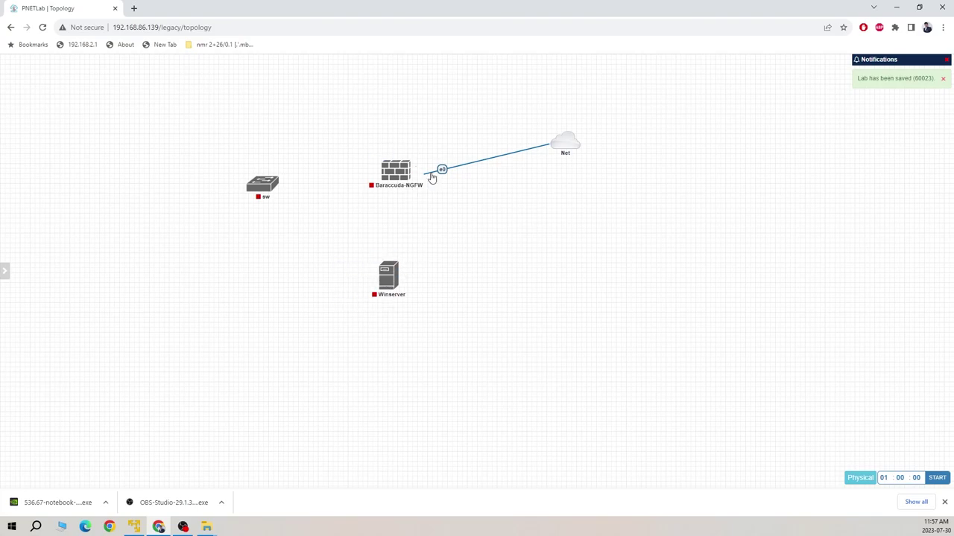
{"action": "left_click", "coordinate": [443, 177]}
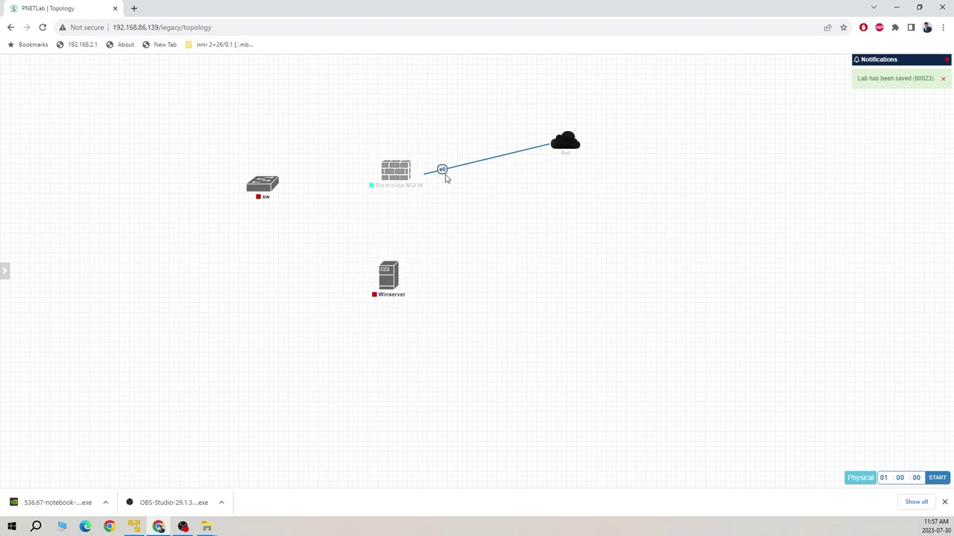
{"action": "mouse_move", "coordinate": [398, 276]}
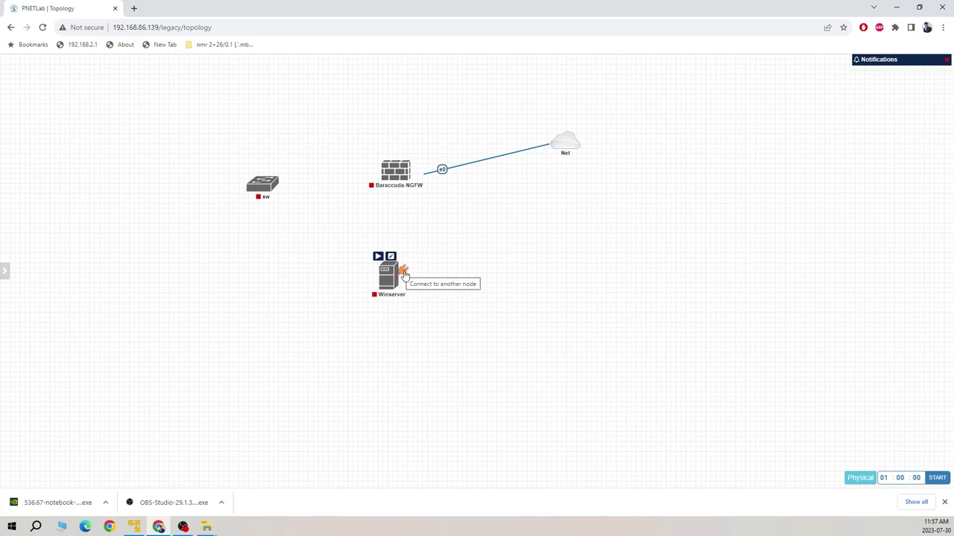
{"action": "right_click", "coordinate": [477, 167]}
{"action": "left_click", "coordinate": [488, 216]}
- Link the firewall's e0 to Winserver, then connect Winserver's e1 to the Net cloud
{"action": "mouse_move", "coordinate": [412, 181]}
{"action": "left_click_drag", "start_coordinate": [417, 170], "coordinate": [402, 274]}
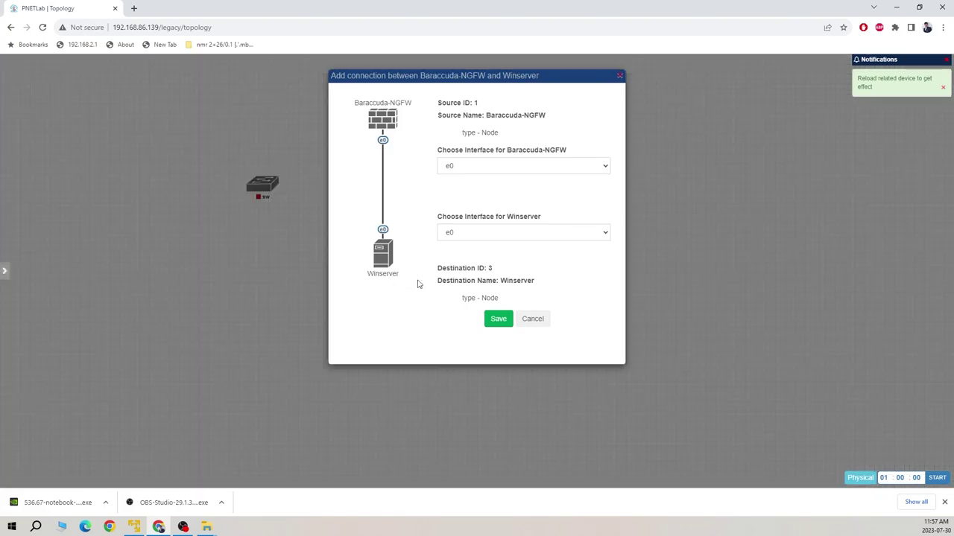
{"action": "left_click", "coordinate": [491, 320]}
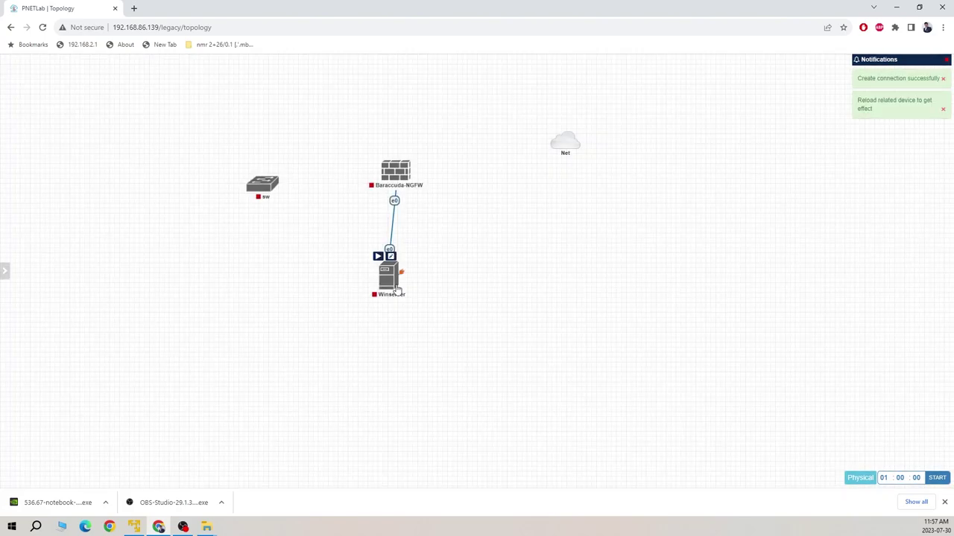
{"action": "left_click_drag", "start_coordinate": [449, 289], "coordinate": [579, 138]}
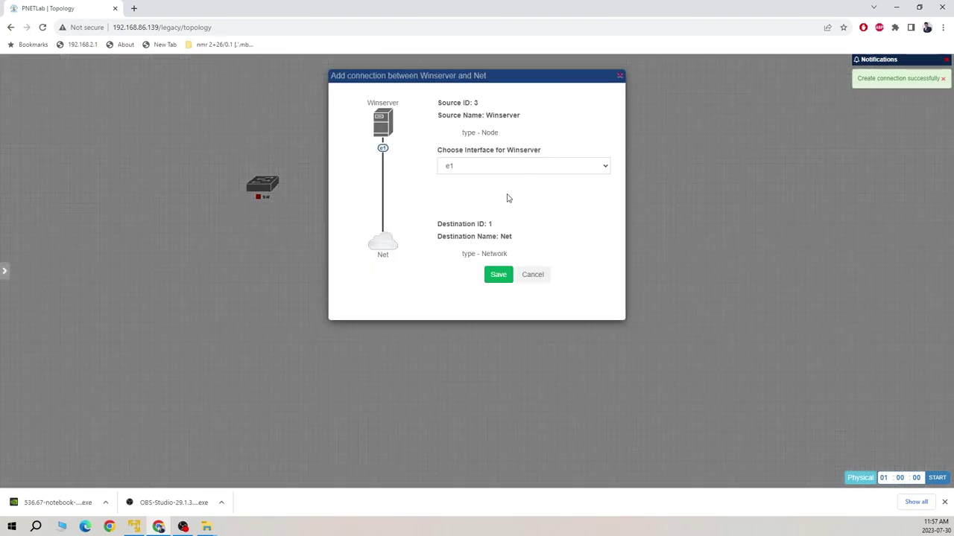
{"action": "left_click", "coordinate": [496, 277]}
- Link the switch's e0/0 to the Barracuda firewall's e1 interface
{"action": "mouse_move", "coordinate": [275, 187]}
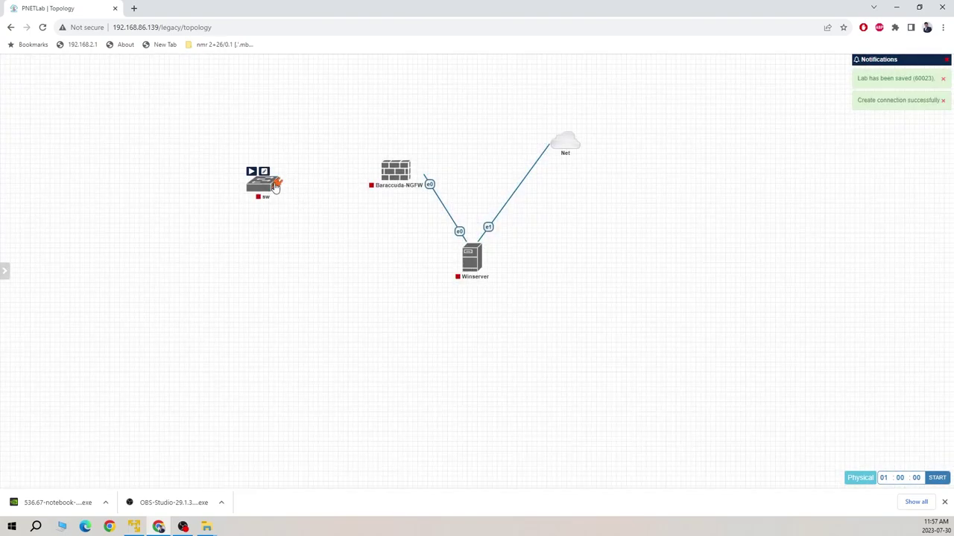
{"action": "left_click_drag", "start_coordinate": [281, 194], "coordinate": [396, 176]}
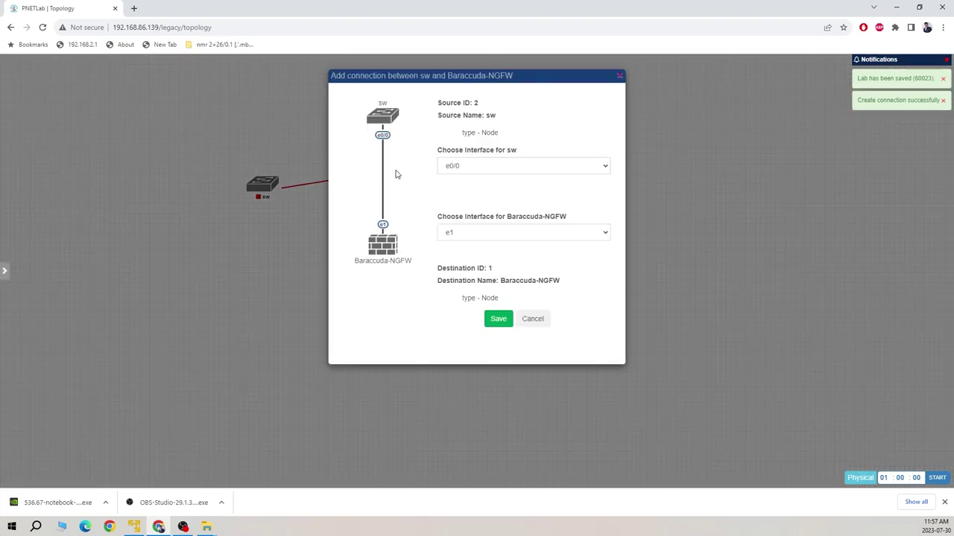
{"action": "left_click", "coordinate": [496, 319]}
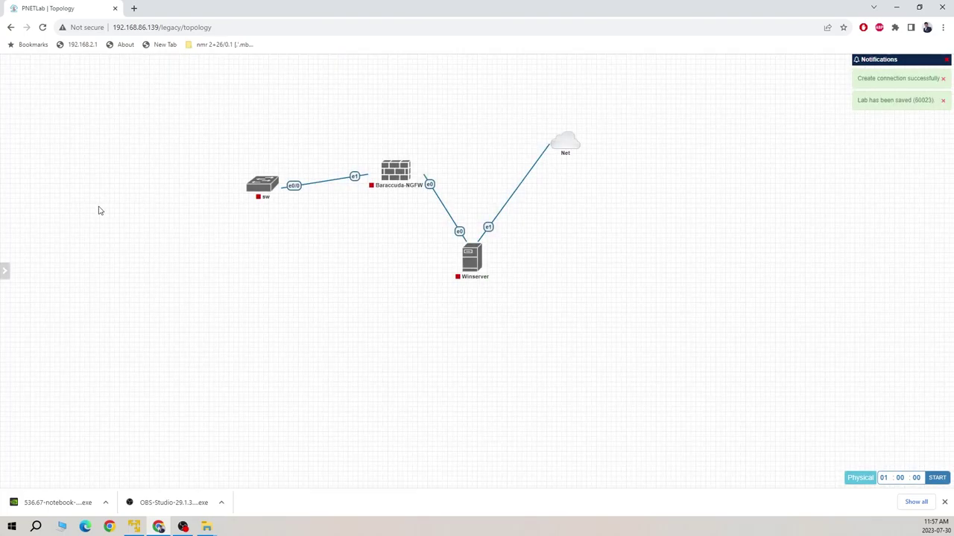
- Add three Virtual PC (VPCS) nodes in one go
{"action": "right_click", "coordinate": [110, 206]}
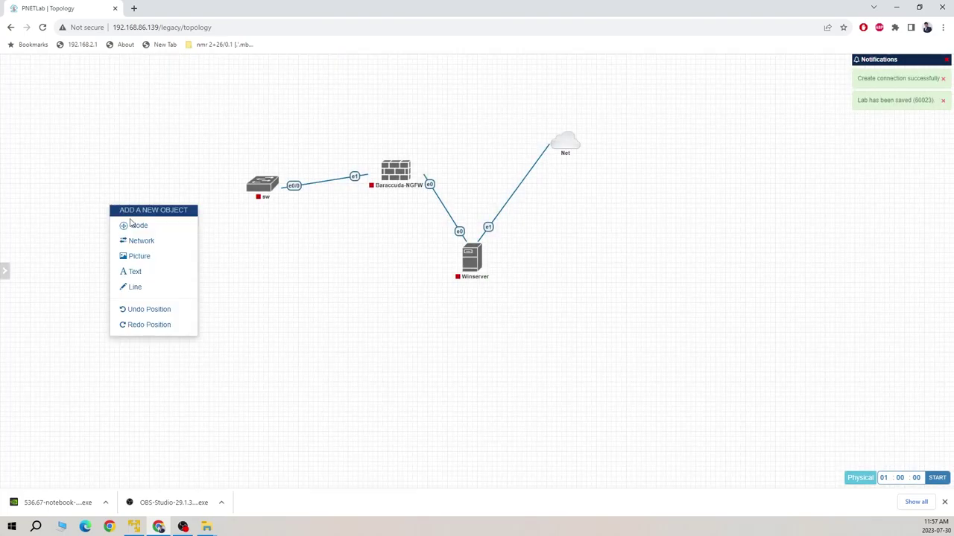
{"action": "left_click", "coordinate": [133, 228]}
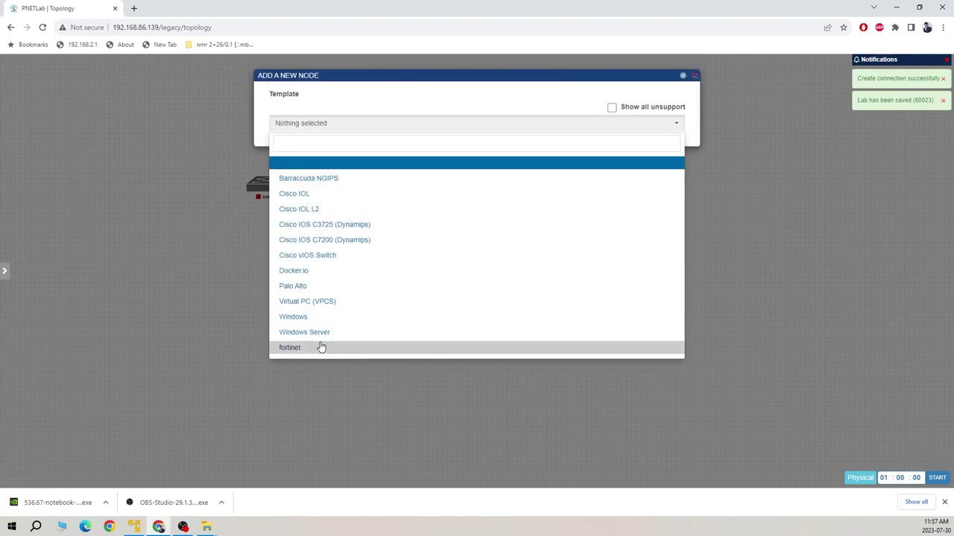
{"action": "left_click", "coordinate": [315, 302]}
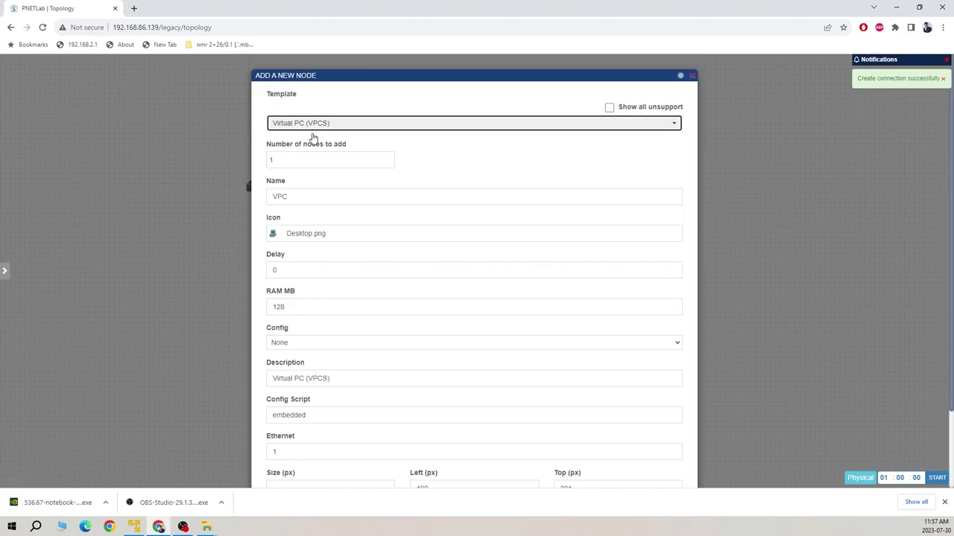
{"action": "left_click", "coordinate": [270, 160]}
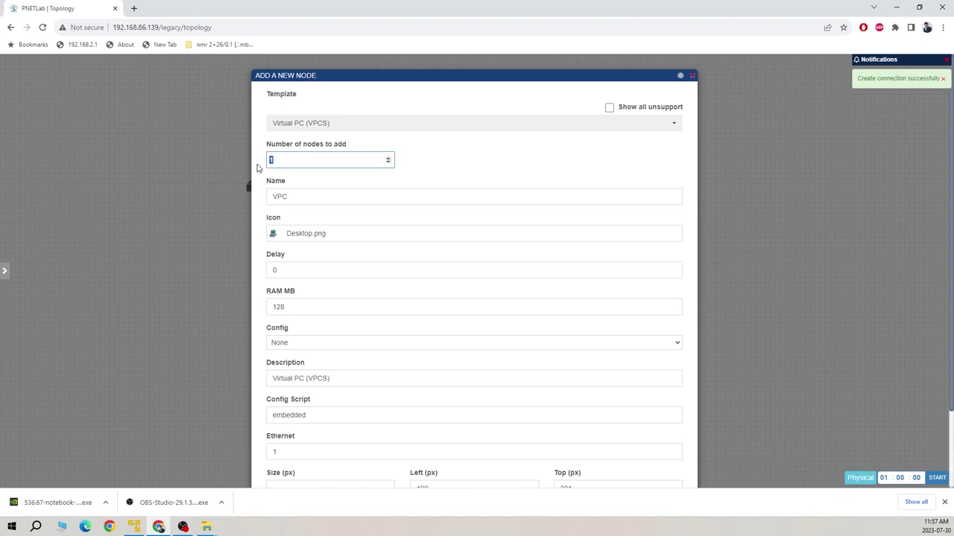
{"action": "type", "text": "3"}
{"action": "scroll", "coordinate": [379, 283], "scroll_direction": "down", "scroll_amount": 2}
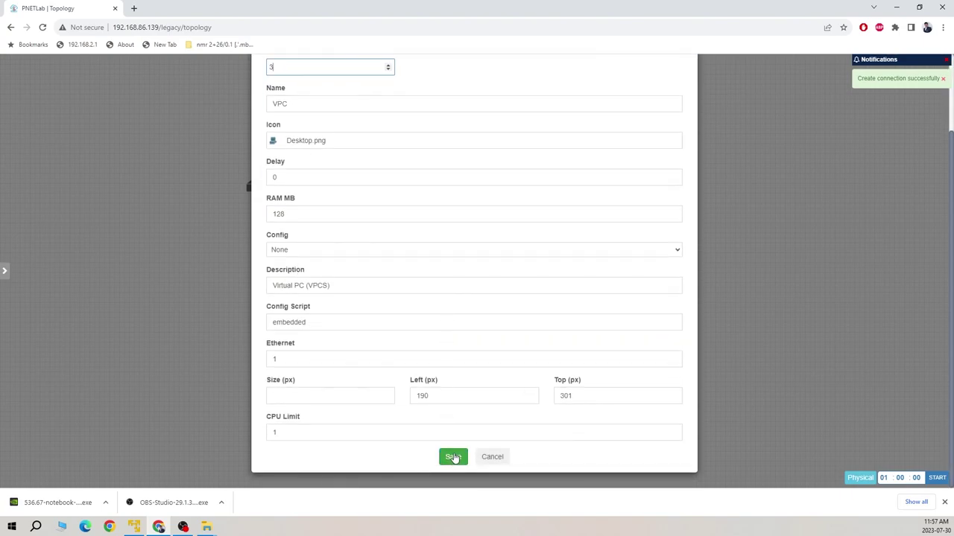
{"action": "left_click", "coordinate": [453, 457]}
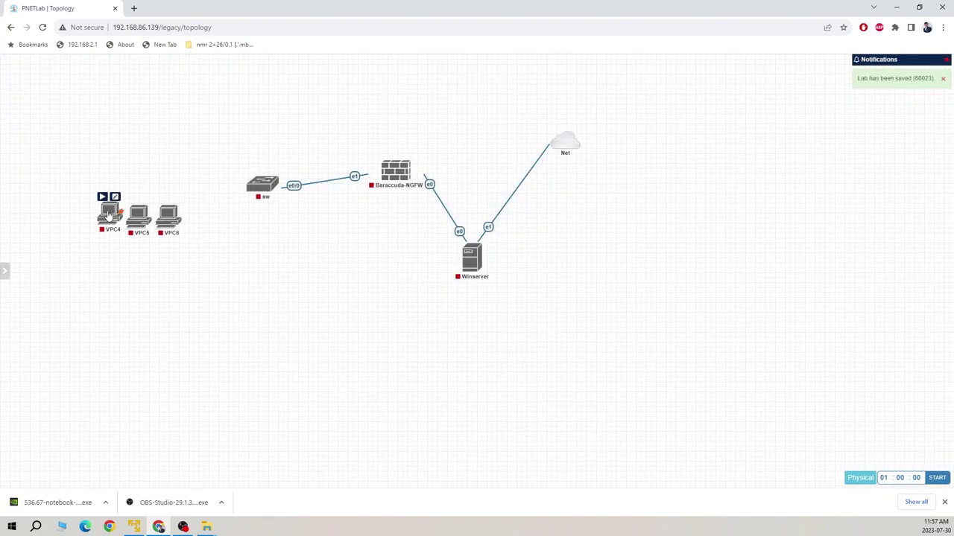
- Connect VPC4, VPC6 and VPC5 to switch ports e0/1, e0/2 and e0/3
{"action": "left_click_drag", "start_coordinate": [109, 212], "coordinate": [265, 186]}
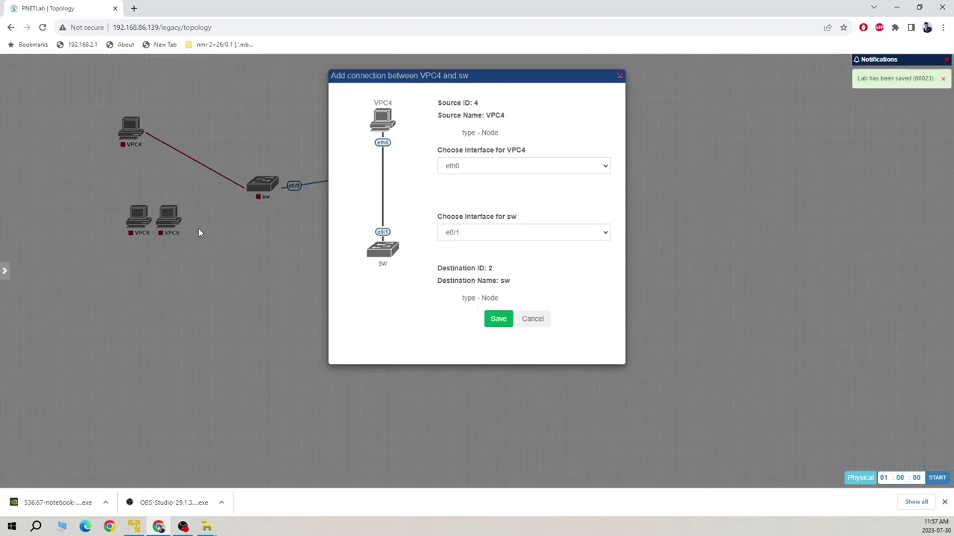
{"action": "left_click", "coordinate": [500, 321]}
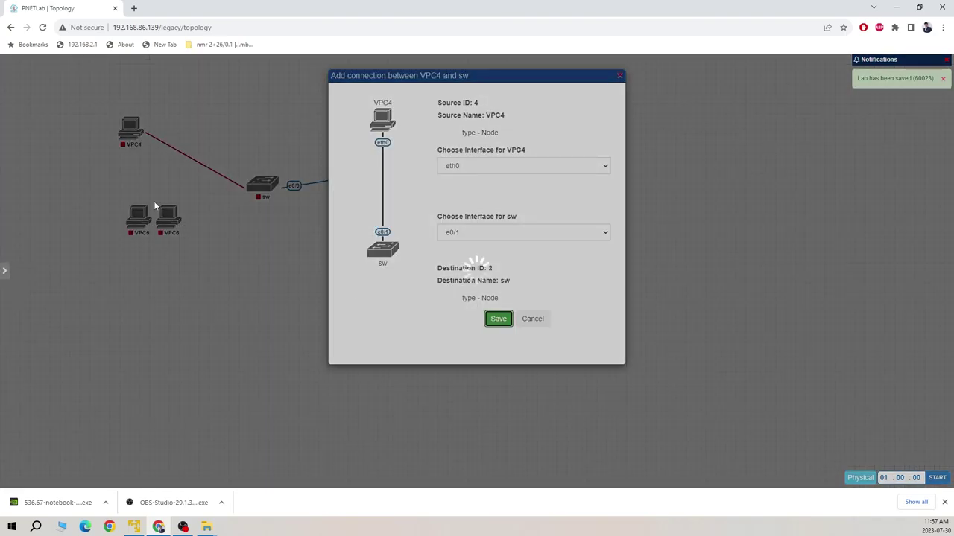
{"action": "left_click_drag", "start_coordinate": [182, 216], "coordinate": [274, 190]}
{"action": "left_click", "coordinate": [498, 319]}
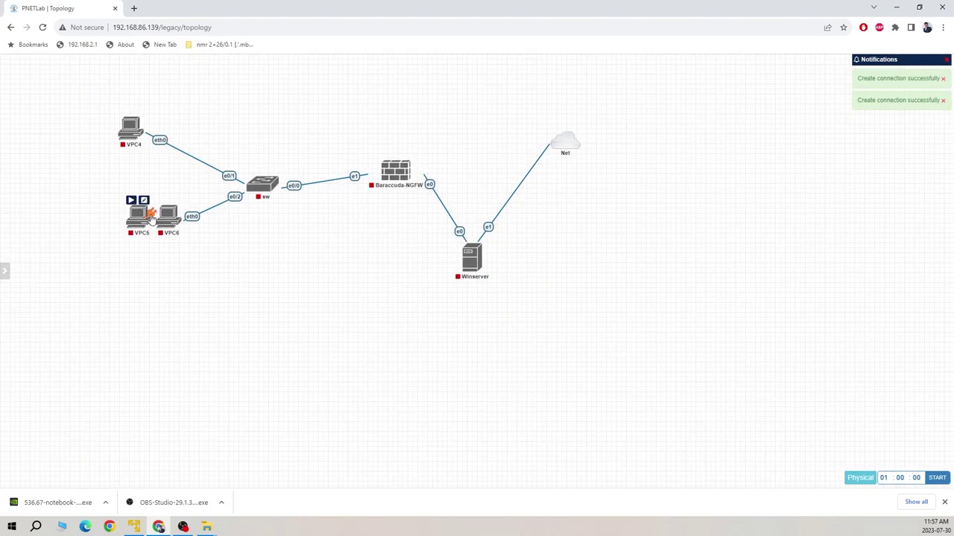
{"action": "left_click_drag", "start_coordinate": [151, 216], "coordinate": [269, 190]}
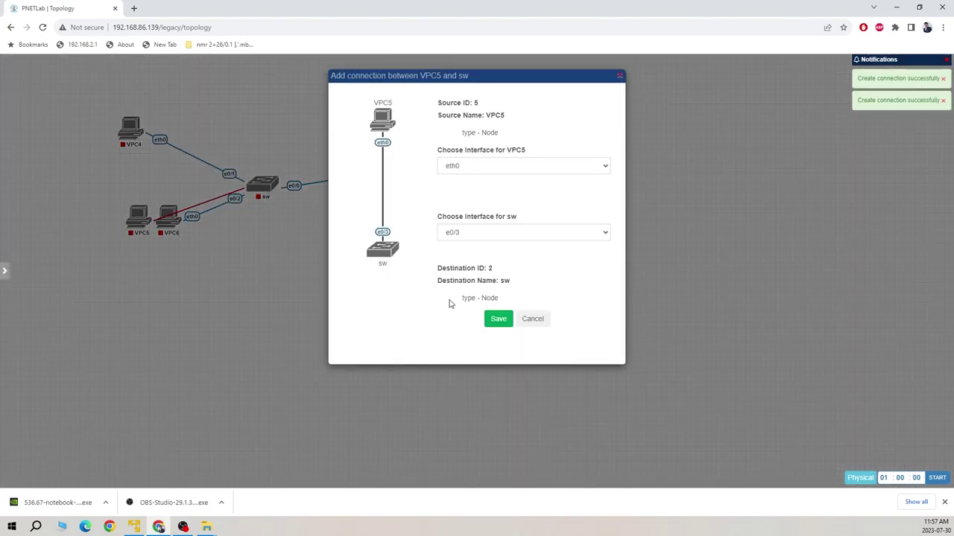
{"action": "left_click", "coordinate": [497, 319]}
{"action": "left_click_drag", "start_coordinate": [141, 215], "coordinate": [244, 312]}
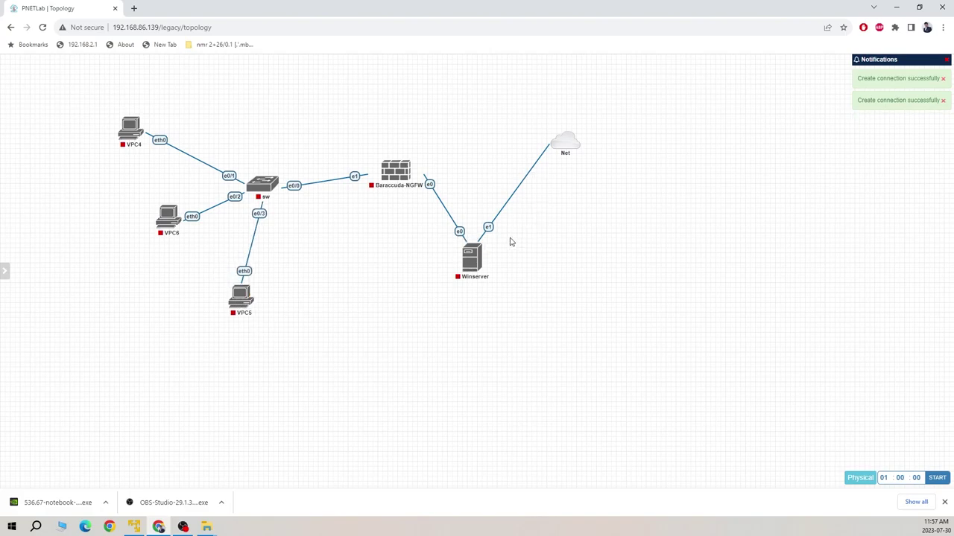
- Start Winserver and Barracuda-NGFW, then add a canvas text note for 192.168.200.200 and its login
{"action": "left_click", "coordinate": [462, 240]}
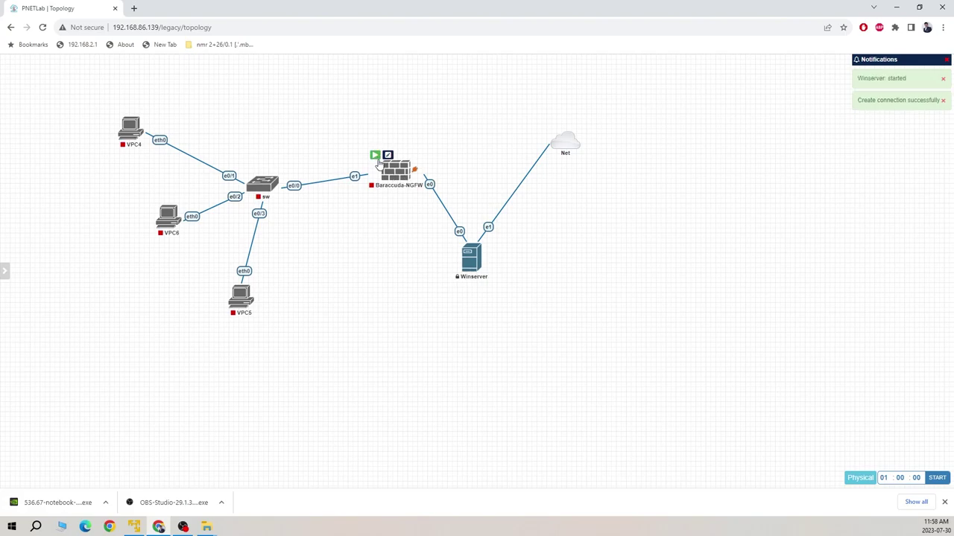
{"action": "left_click", "coordinate": [375, 157]}
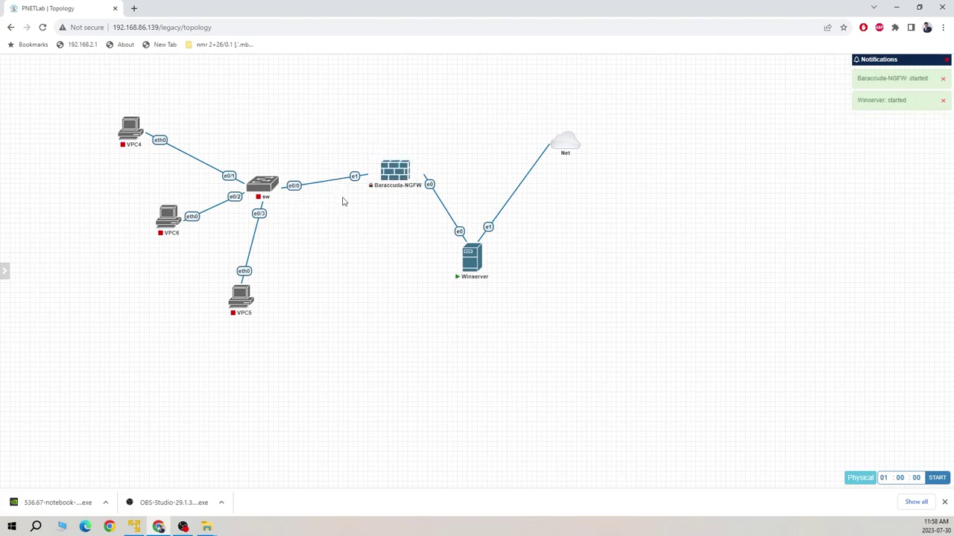
{"action": "right_click", "coordinate": [687, 157]}
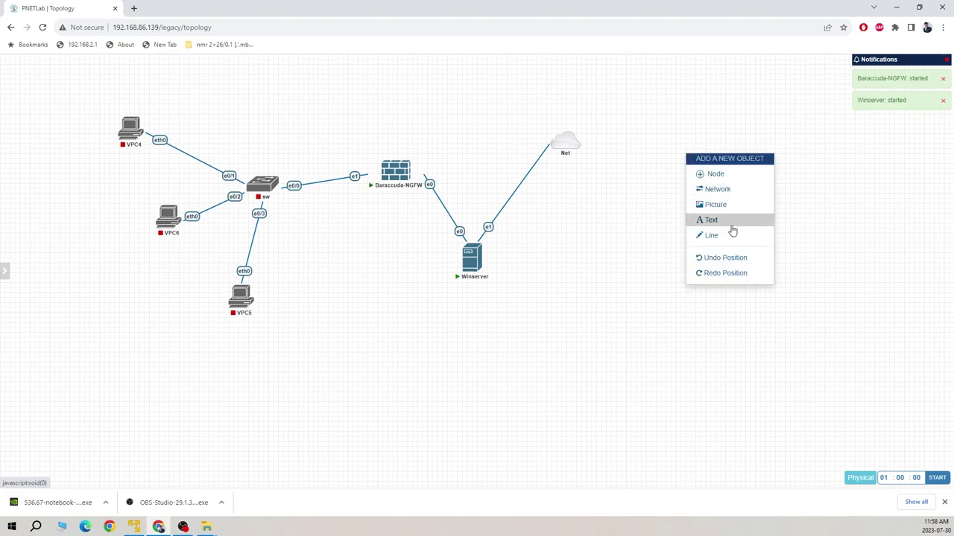
{"action": "left_click", "coordinate": [731, 221]}
{"action": "left_click", "coordinate": [744, 232]}
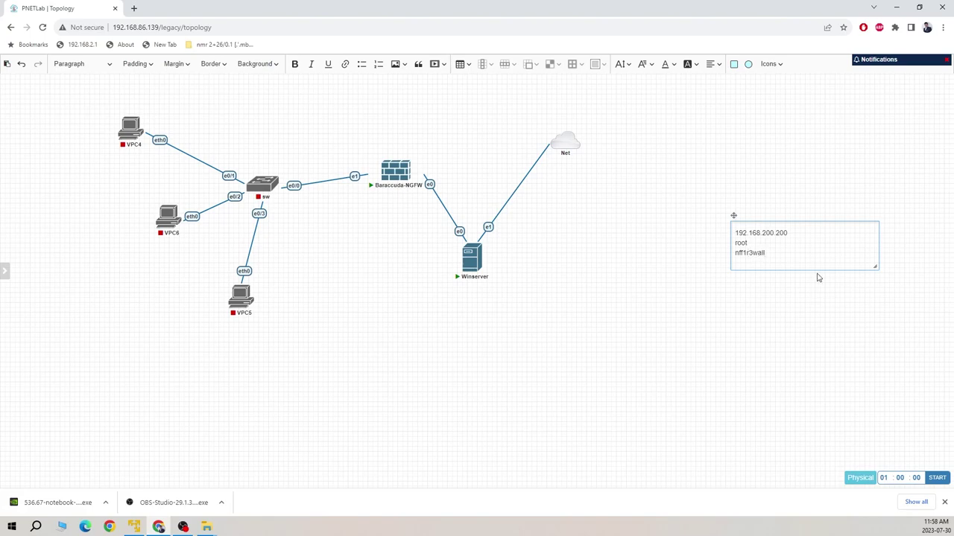
- Open Winserver and Barracuda-NGFW consoles in a separate Terminal tab, then return to the topology
{"action": "mouse_move", "coordinate": [472, 265]}
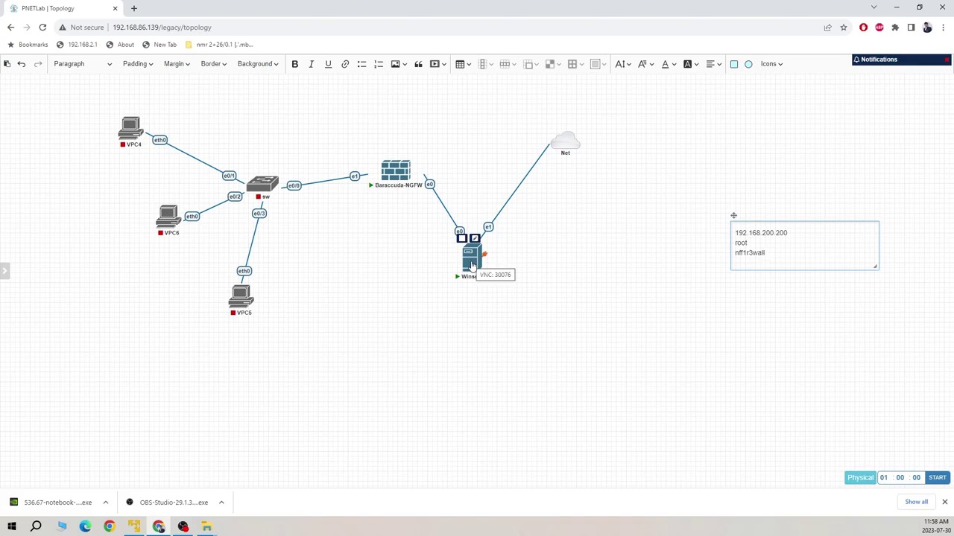
{"action": "left_click", "coordinate": [471, 263]}
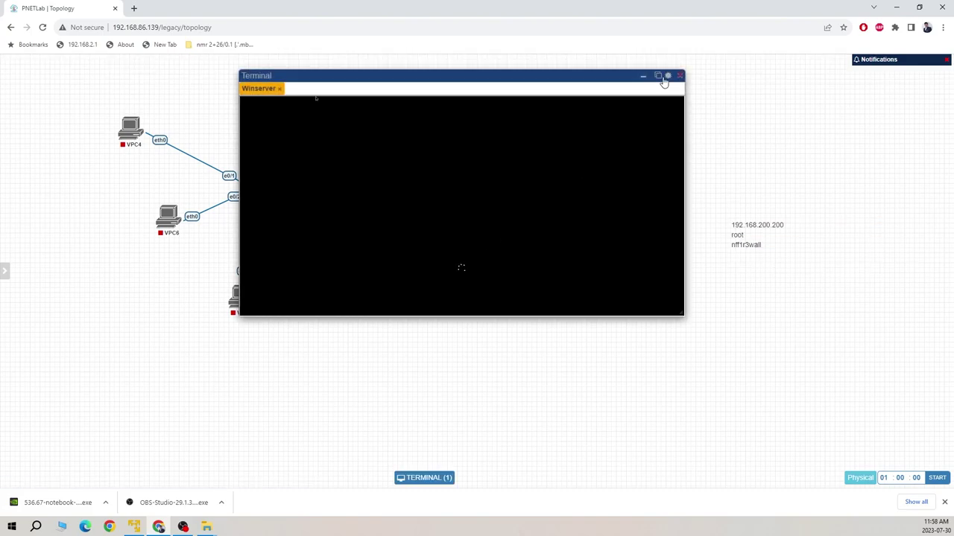
{"action": "left_click", "coordinate": [657, 76]}
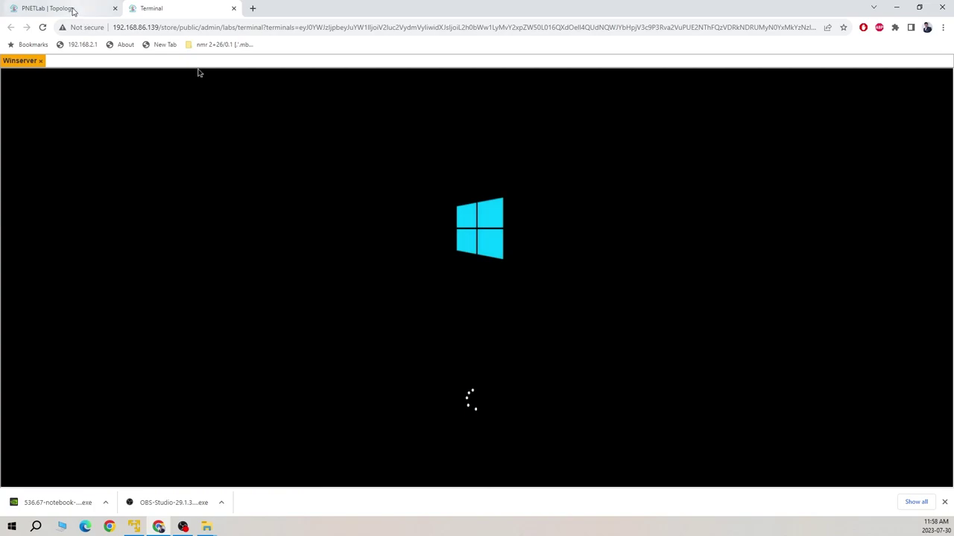
{"action": "left_click", "coordinate": [73, 10]}
{"action": "left_click", "coordinate": [394, 171]}
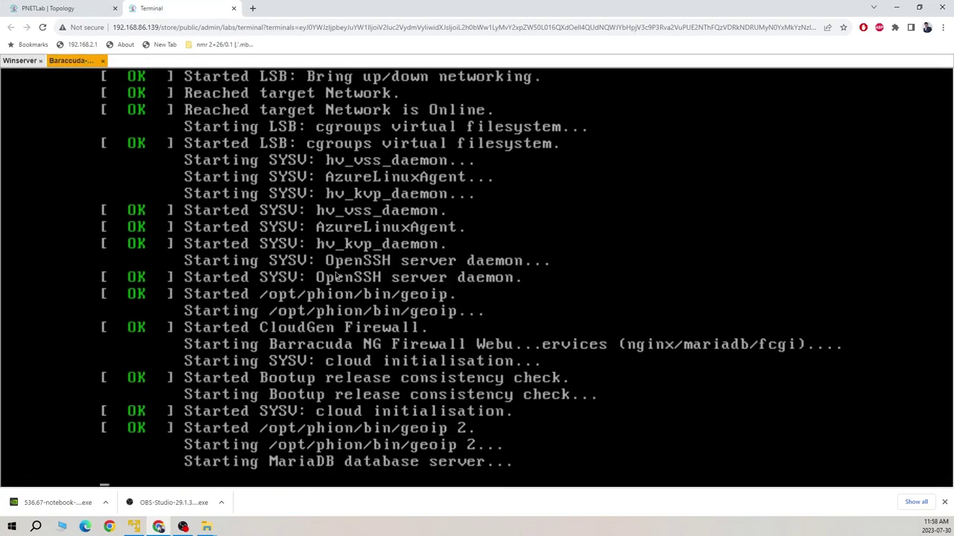
{"action": "left_click", "coordinate": [20, 60]}
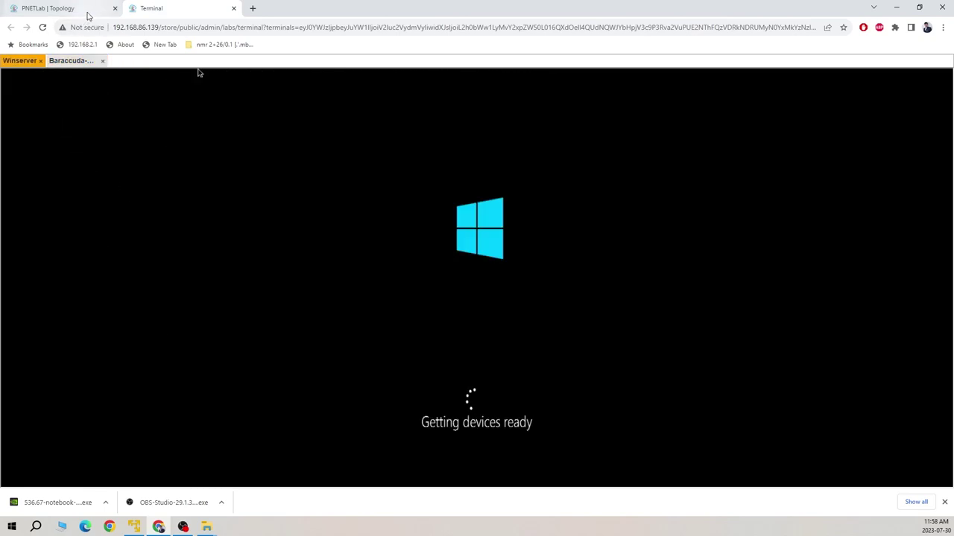
{"action": "left_click", "coordinate": [87, 15]}
{"action": "mouse_move", "coordinate": [402, 172]}
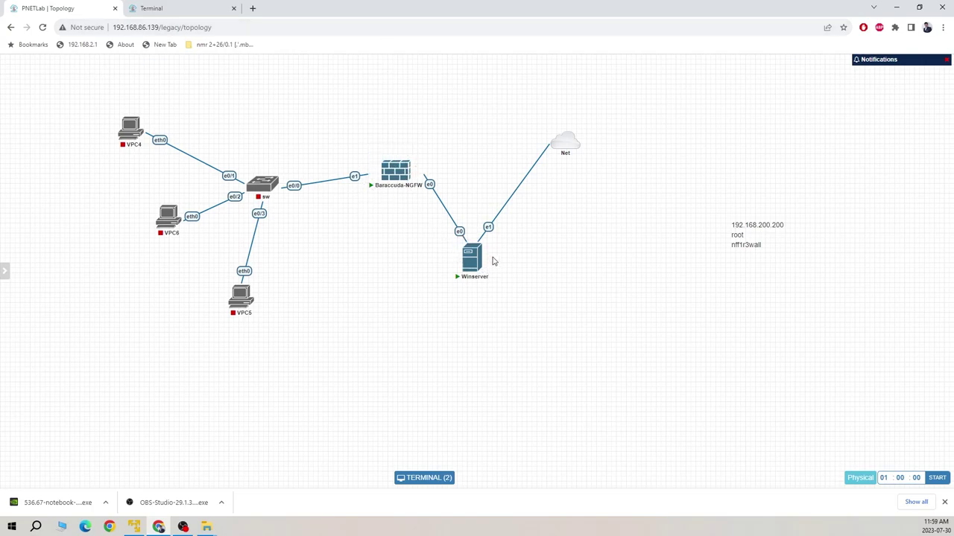
- Maximize the barracuda folder in File Explorer and select FirewallAdmin_8.0.1-305.exe
{"action": "mouse_move", "coordinate": [470, 235]}
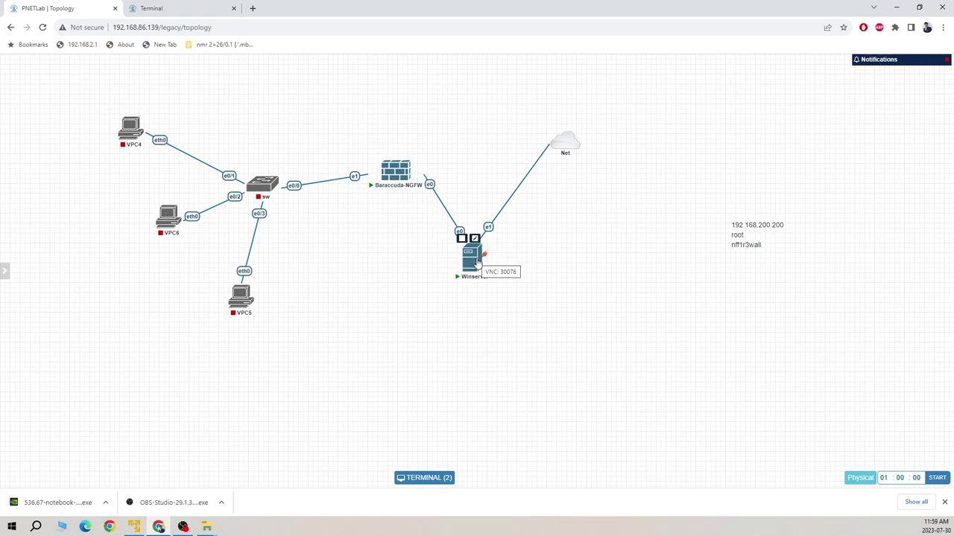
{"action": "left_click", "coordinate": [206, 527]}
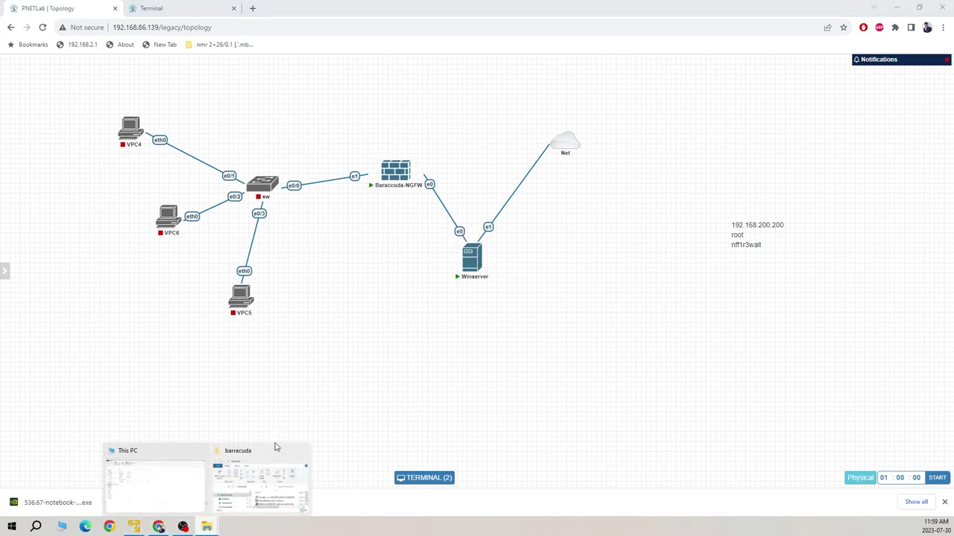
{"action": "left_click", "coordinate": [245, 488]}
{"action": "left_click", "coordinate": [601, 71]}
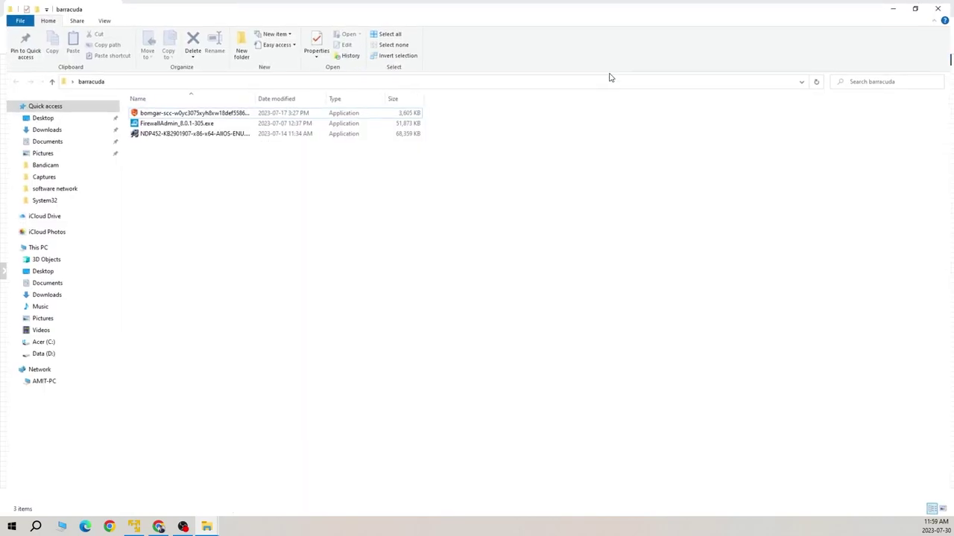
{"action": "left_click", "coordinate": [171, 124]}
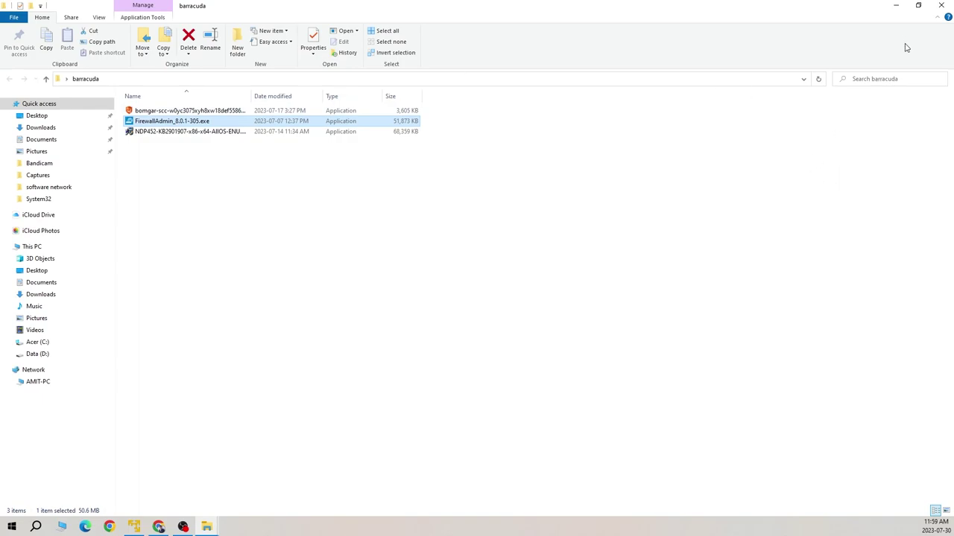
- Switch to the Winserver console and send Ctrl+Alt+Del to unlock the server
{"action": "left_click", "coordinate": [896, 5]}
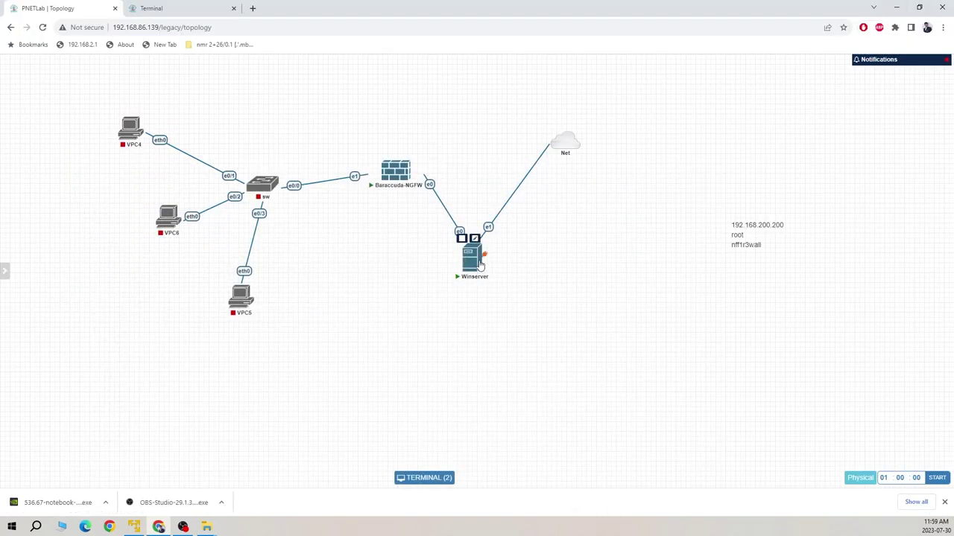
{"action": "mouse_move", "coordinate": [402, 167]}
{"action": "left_click", "coordinate": [171, 9]}
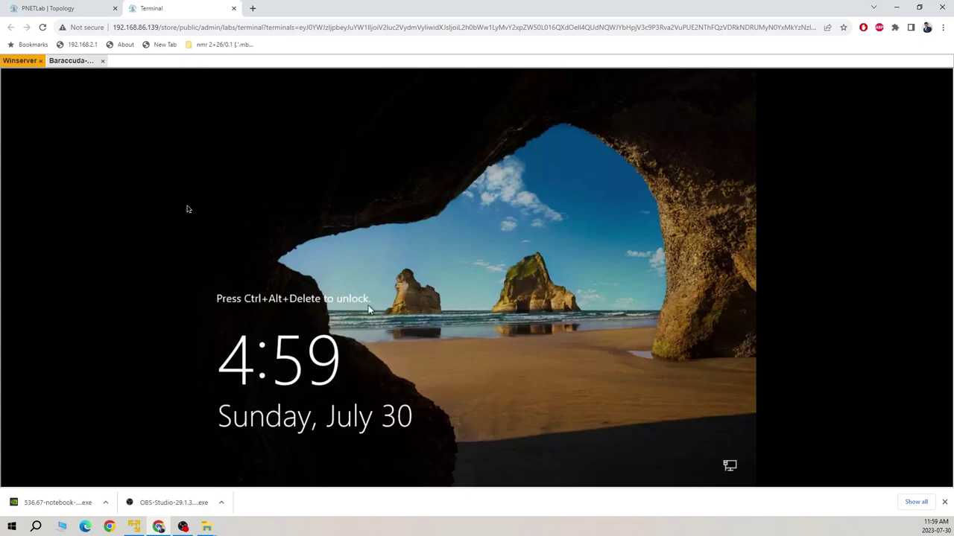
{"action": "key", "text": "ctrl+alt+shift"}
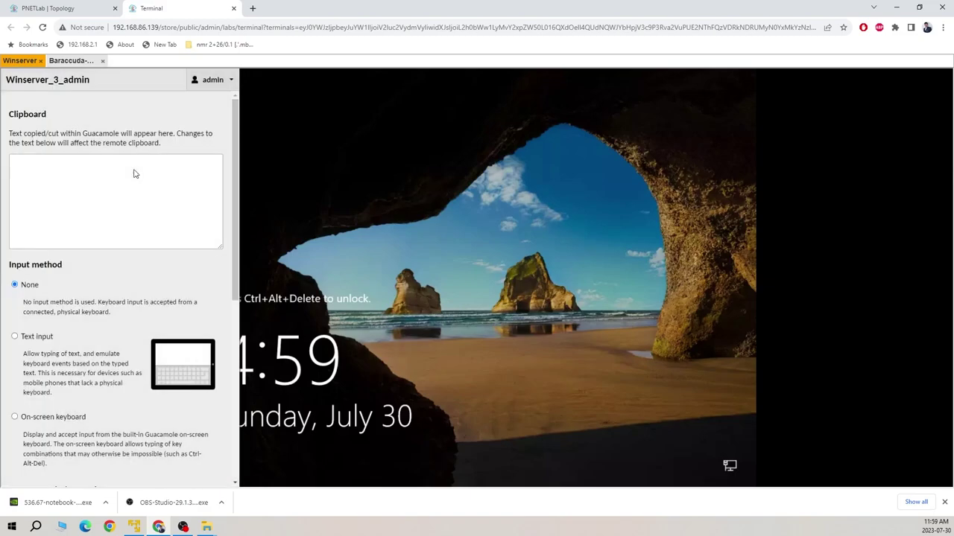
{"action": "left_click", "coordinate": [14, 336]}
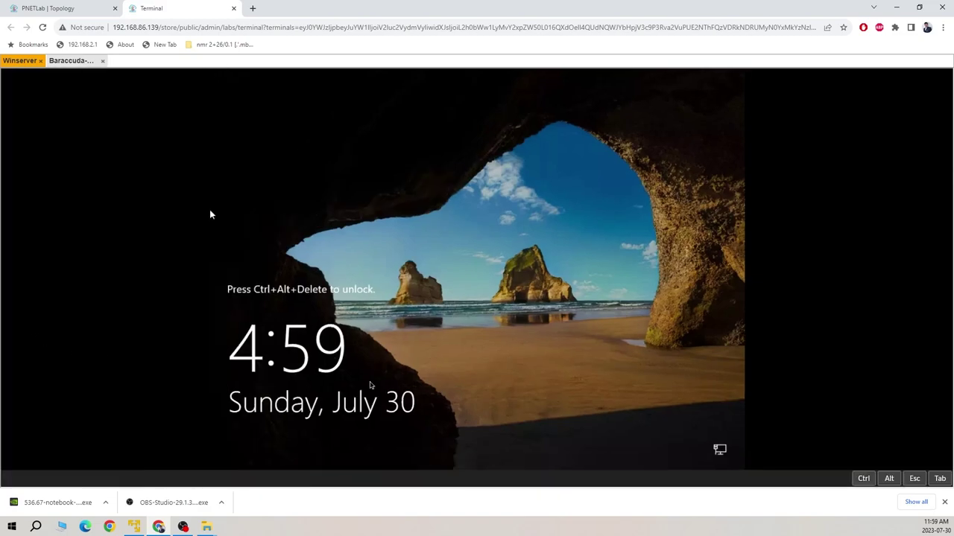
{"action": "left_click", "coordinate": [867, 481]}
{"action": "left_click", "coordinate": [888, 481]}
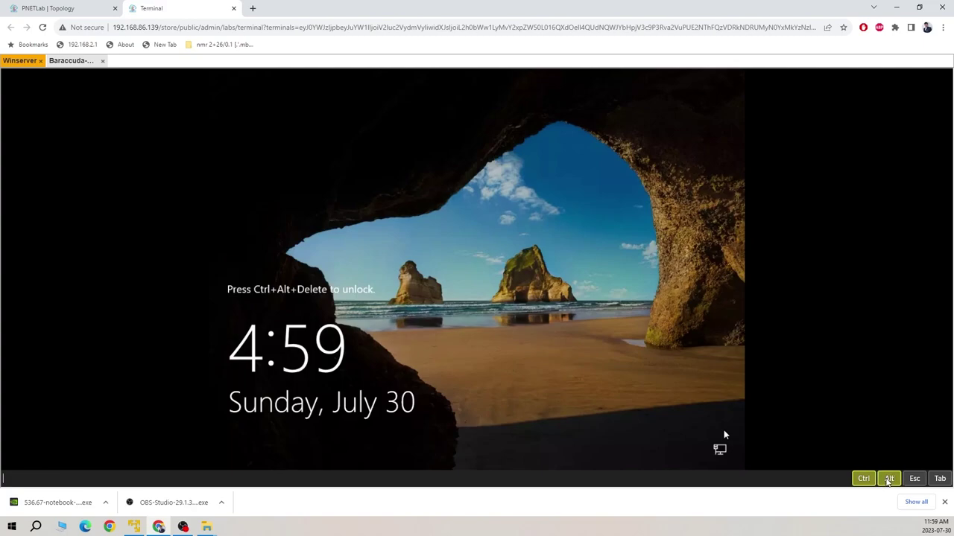
{"action": "key", "text": "Delete"}
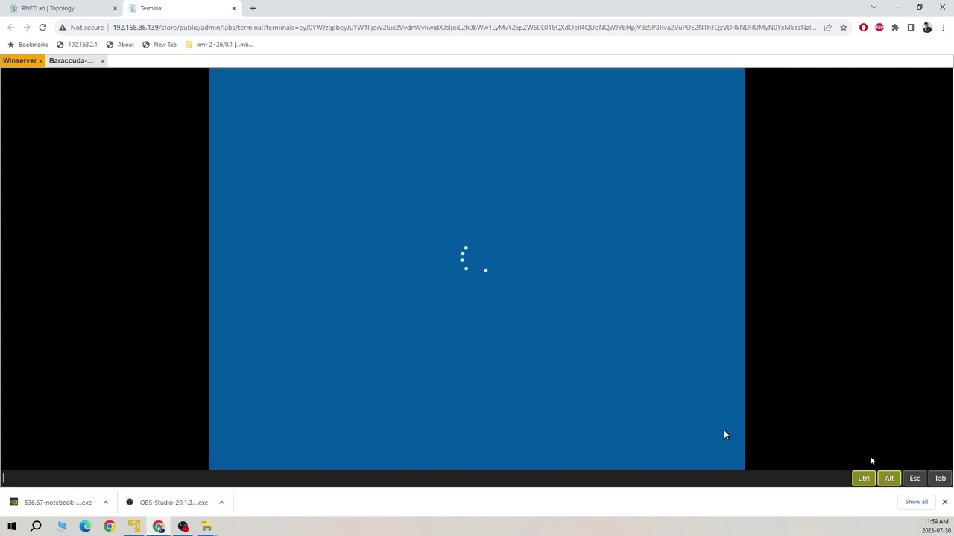
- Set the input method to None, enter the Administrator password and sign in
{"action": "key", "text": "ctrl+alt+shift"}
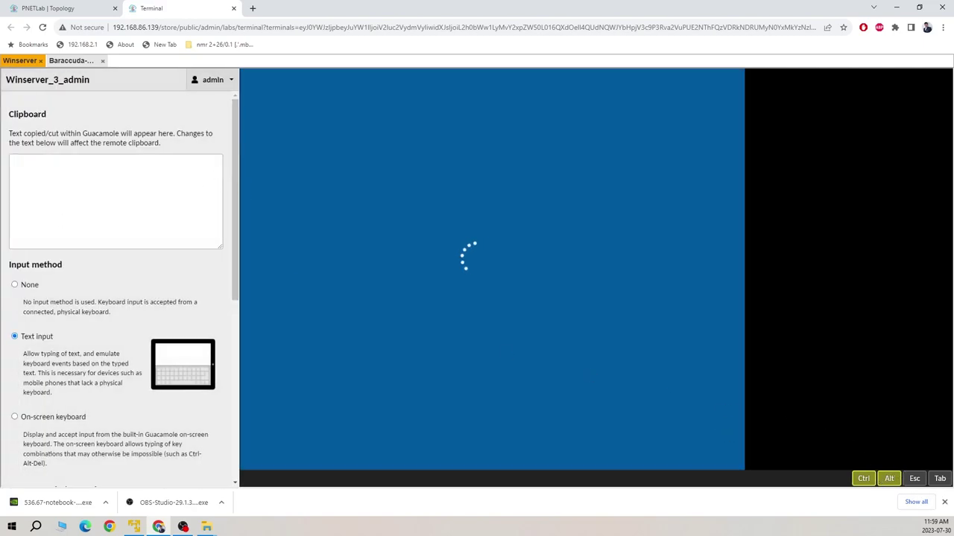
{"action": "left_click", "coordinate": [33, 286]}
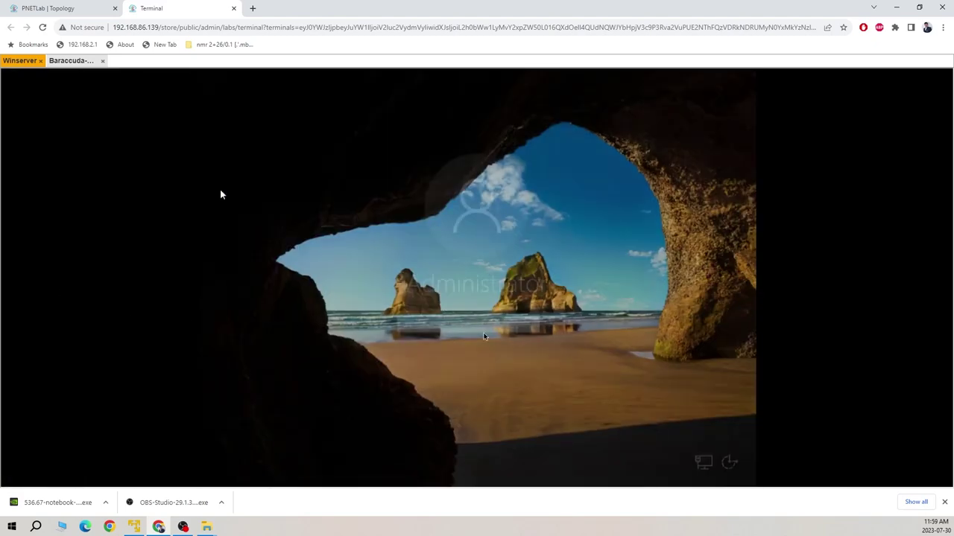
{"action": "type", "text": "P"}
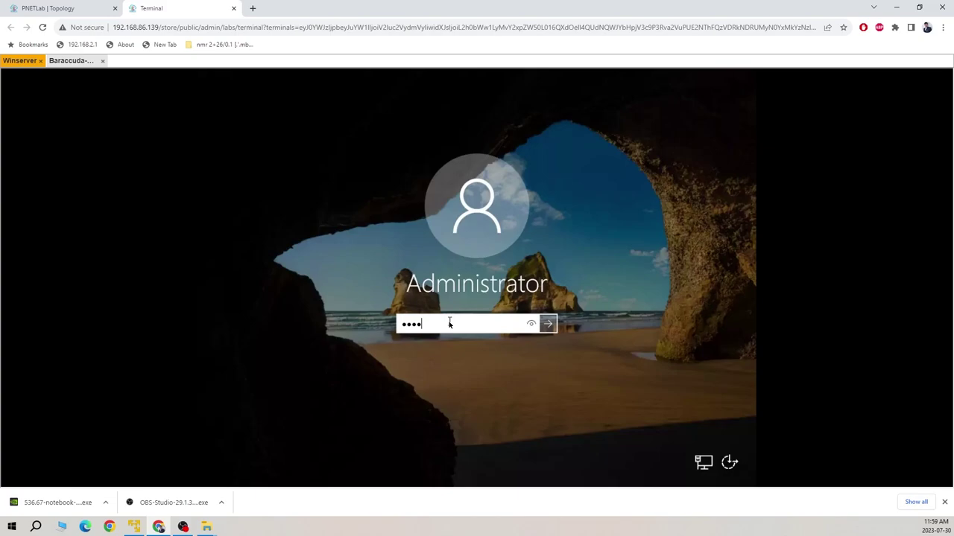
{"action": "type", "text": "est123"}
{"action": "left_click", "coordinate": [531, 324]}
{"action": "left_click", "coordinate": [541, 328]}
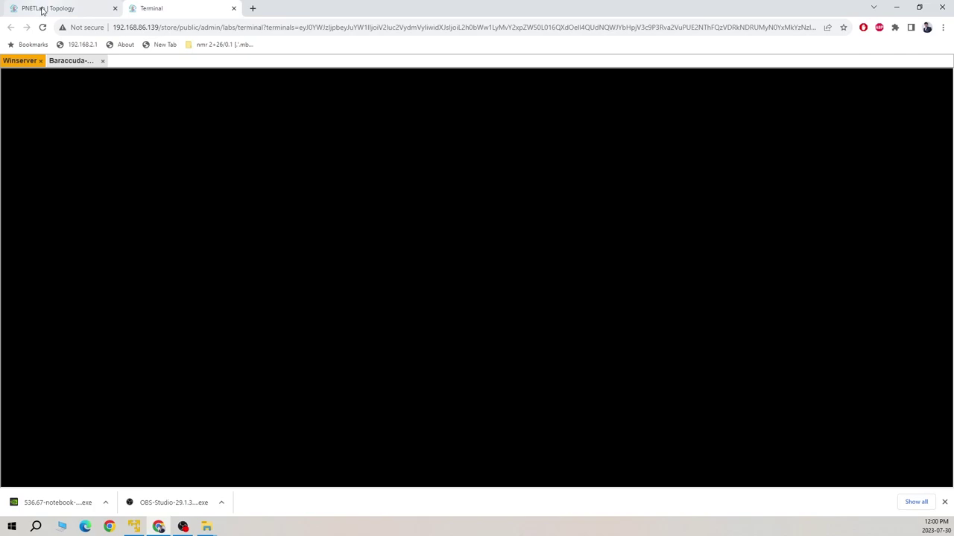
- Line up Winserver and the Net cloud in a row right of the firewall
{"action": "left_click", "coordinate": [74, 11]}
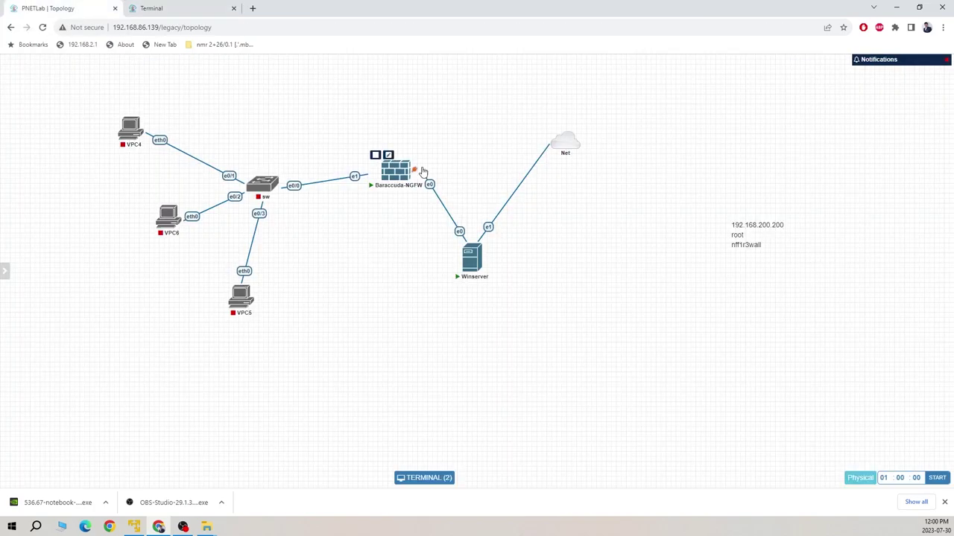
{"action": "left_click_drag", "start_coordinate": [472, 257], "coordinate": [500, 164]}
{"action": "left_click_drag", "start_coordinate": [573, 145], "coordinate": [644, 162]}
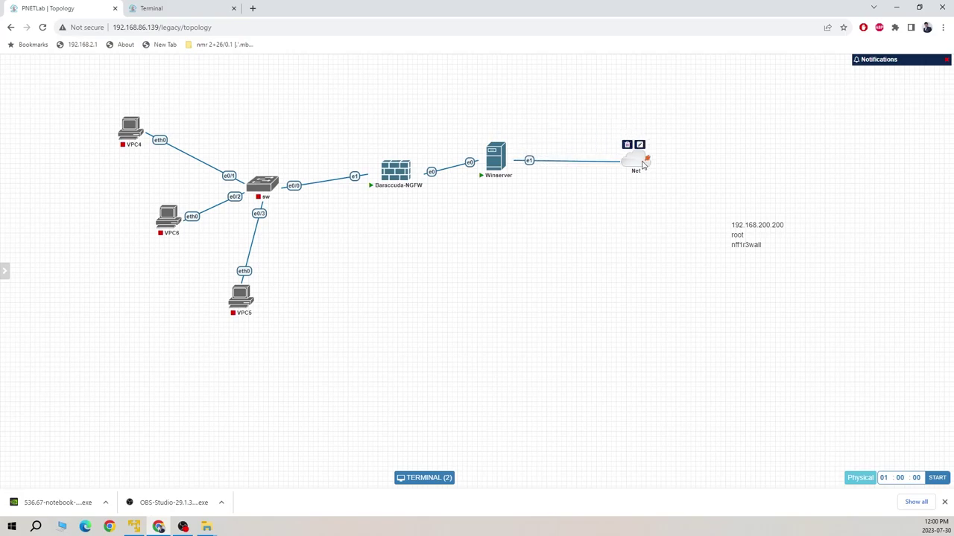
{"action": "left_click_drag", "start_coordinate": [496, 161], "coordinate": [507, 175]}
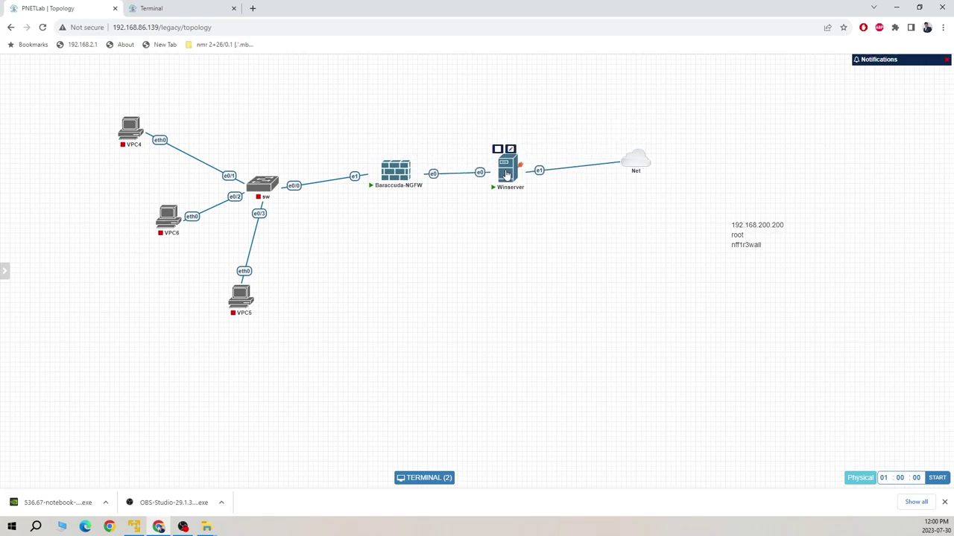
- Add a canvas text note reading 192.168.200.200/24 --MIP
{"action": "right_click", "coordinate": [436, 223]}
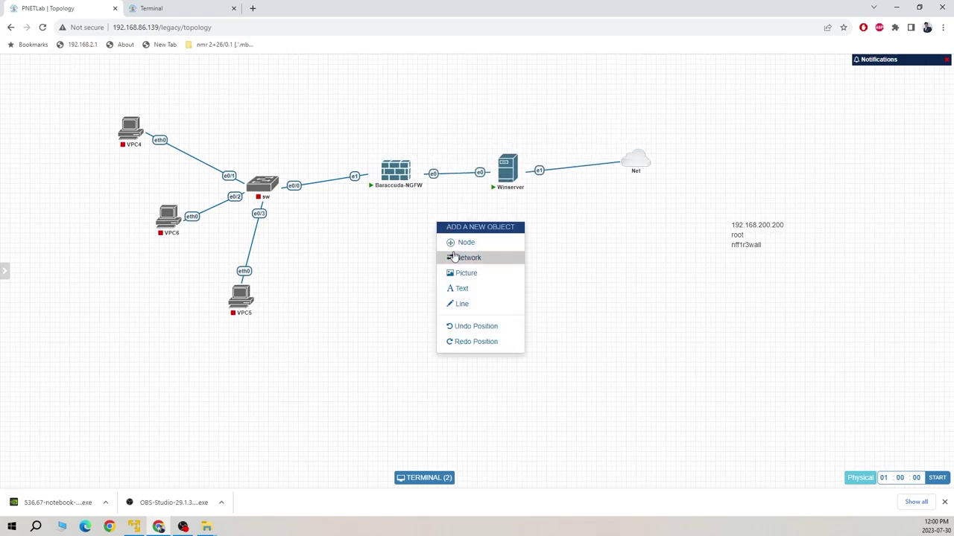
{"action": "left_click", "coordinate": [479, 290]}
{"action": "left_click", "coordinate": [514, 300]}
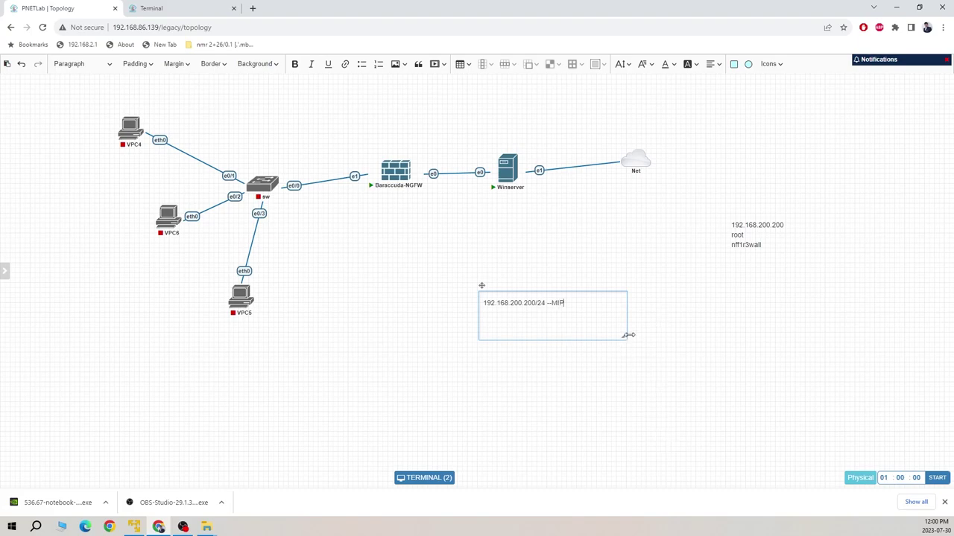
- Shrink the MIP note and place it just below the firewall–Winserver link
{"action": "left_click_drag", "start_coordinate": [621, 337], "coordinate": [438, 209]}
{"action": "left_click", "coordinate": [526, 331]}
{"action": "mouse_move", "coordinate": [511, 175]}
{"action": "left_click_drag", "start_coordinate": [510, 176], "coordinate": [745, 163]}
{"action": "mouse_move", "coordinate": [636, 165]}
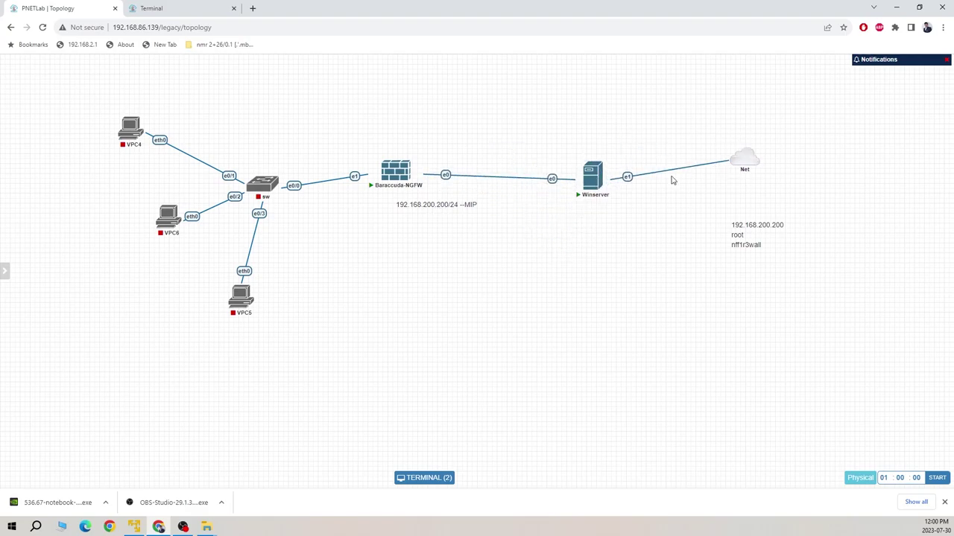
{"action": "left_click_drag", "start_coordinate": [445, 204], "coordinate": [473, 191]}
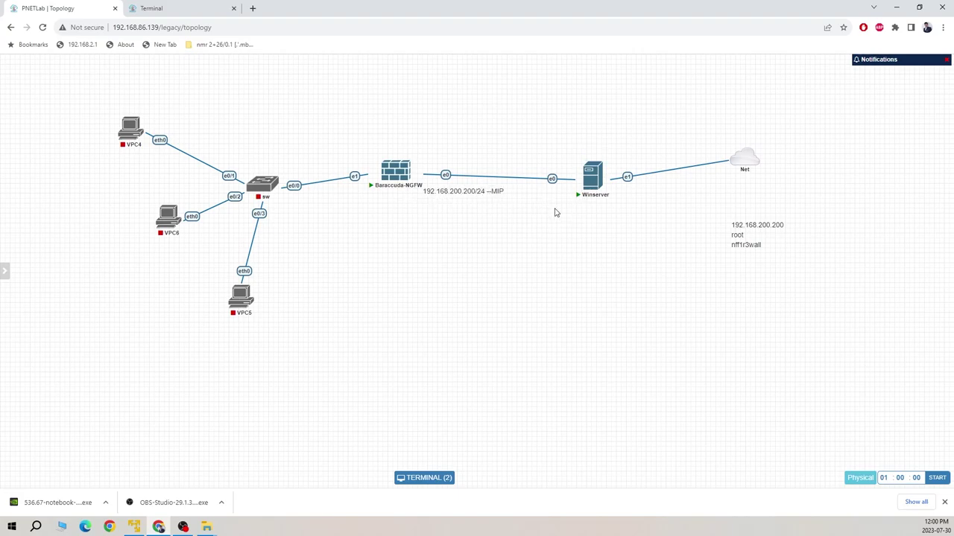
- Duplicate the note, change it to 192.168.200.100/24, and place it above the link
{"action": "right_click", "coordinate": [468, 189]}
{"action": "left_click", "coordinate": [489, 211]}
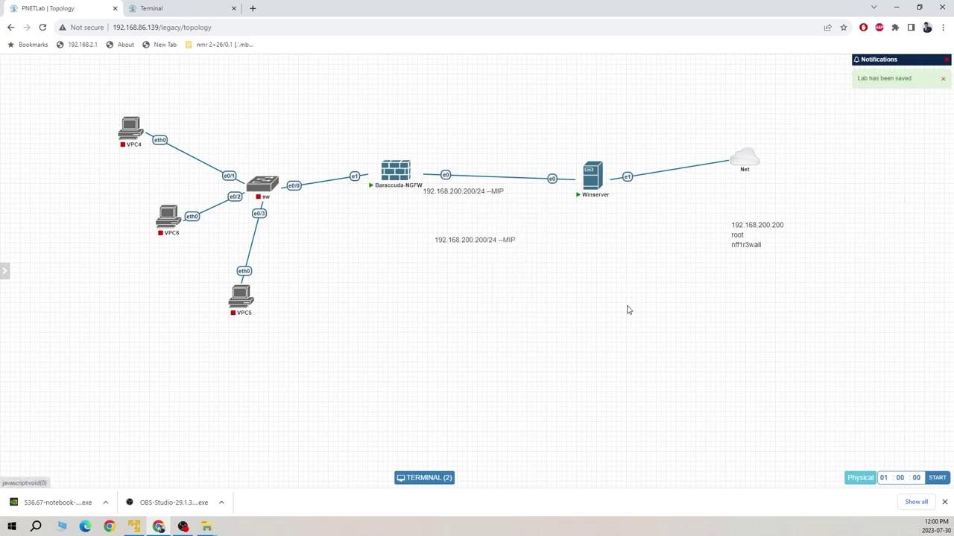
{"action": "double_click", "coordinate": [492, 242]}
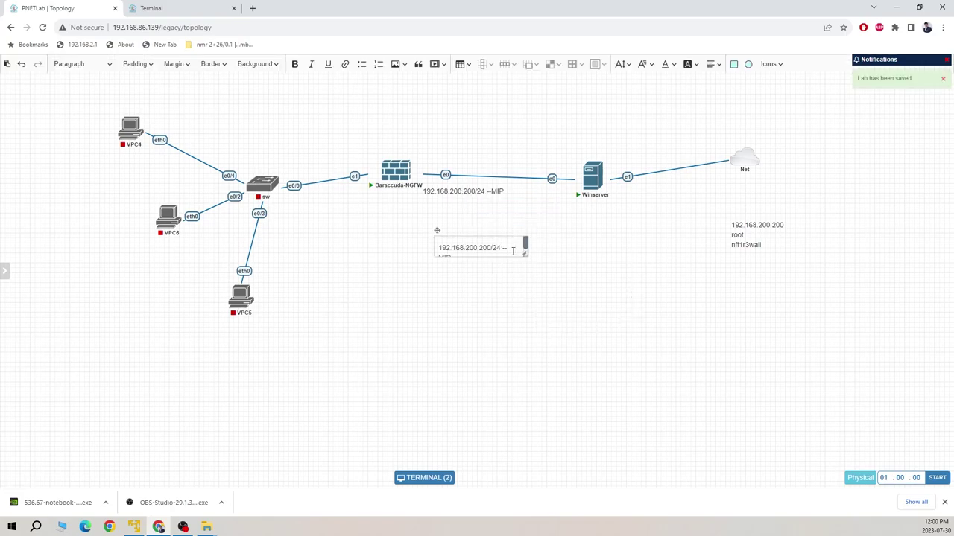
{"action": "left_click", "coordinate": [506, 251]}
{"action": "key", "text": "Down"}
{"action": "key", "text": "BackSpace"}
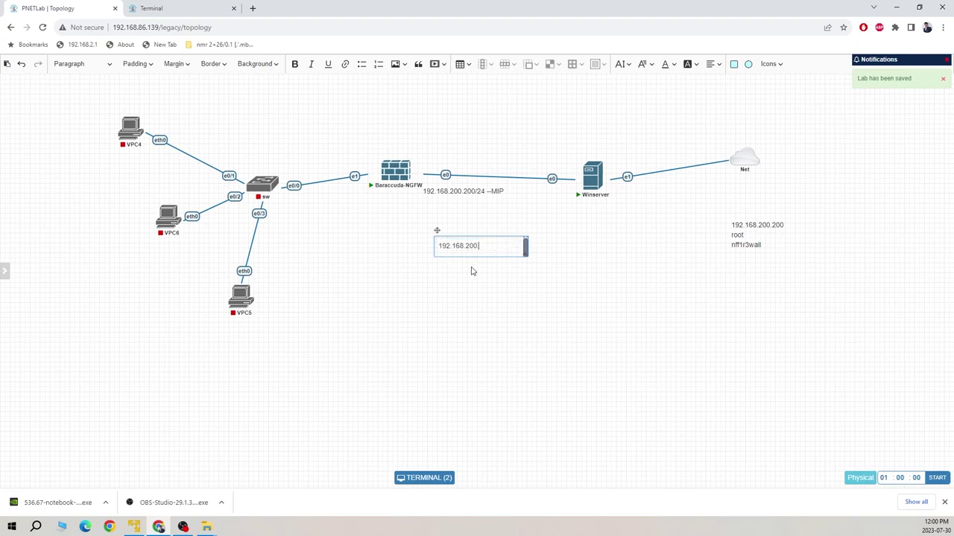
{"action": "type", "text": "24"}
{"action": "left_click", "coordinate": [495, 263]}
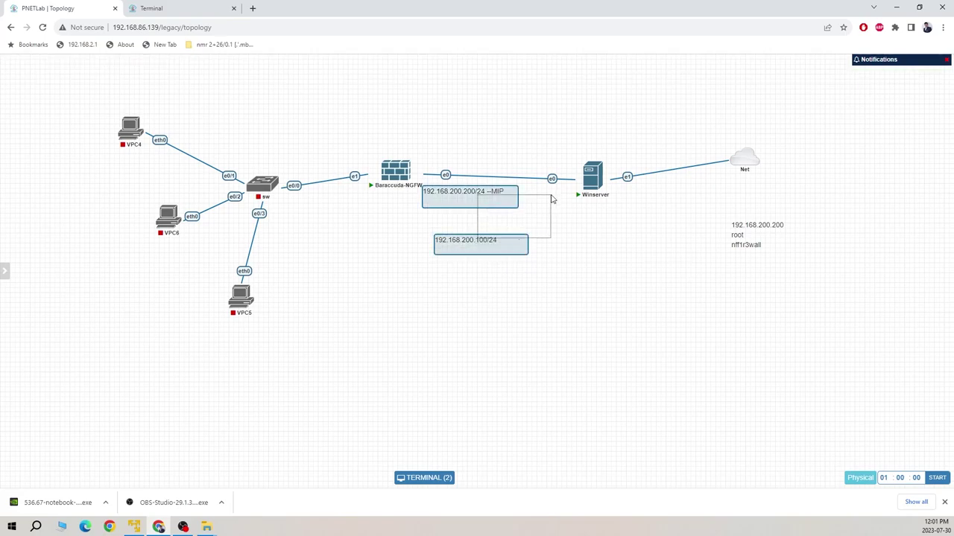
{"action": "left_click_drag", "start_coordinate": [476, 245], "coordinate": [548, 167]}
- On Winserver, decline network discovery and open Local Server properties in a maximized Server Manager
{"action": "left_click", "coordinate": [189, 6]}
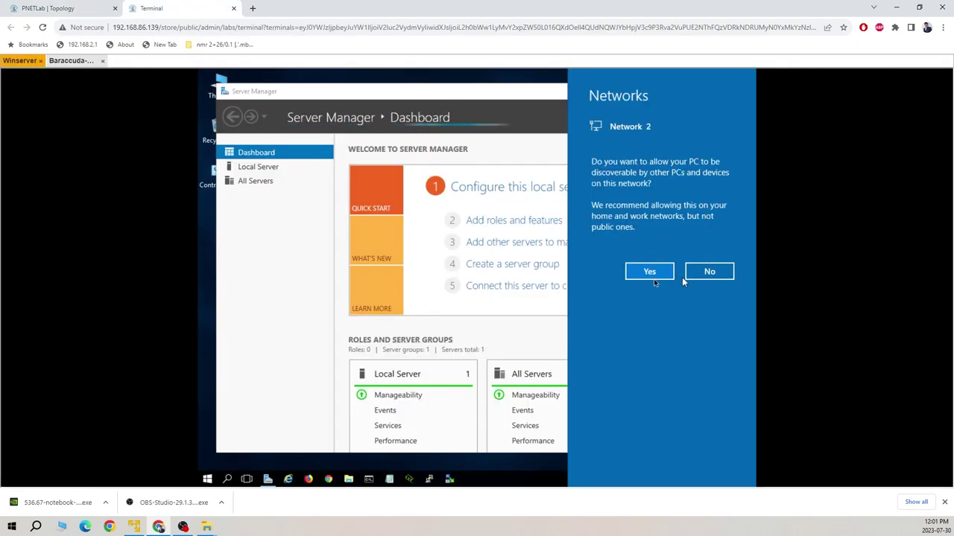
{"action": "left_click", "coordinate": [709, 275]}
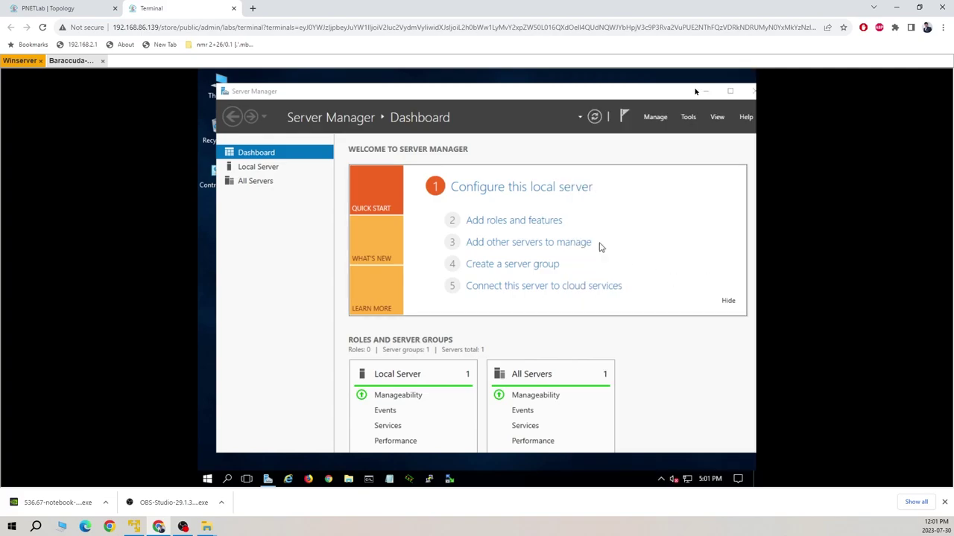
{"action": "left_click", "coordinate": [270, 167]}
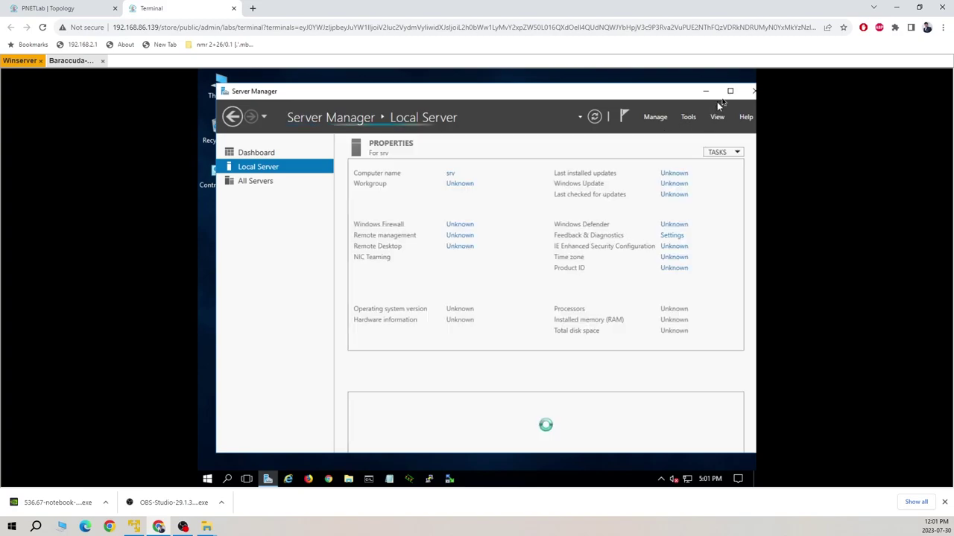
{"action": "left_click", "coordinate": [88, 10]}
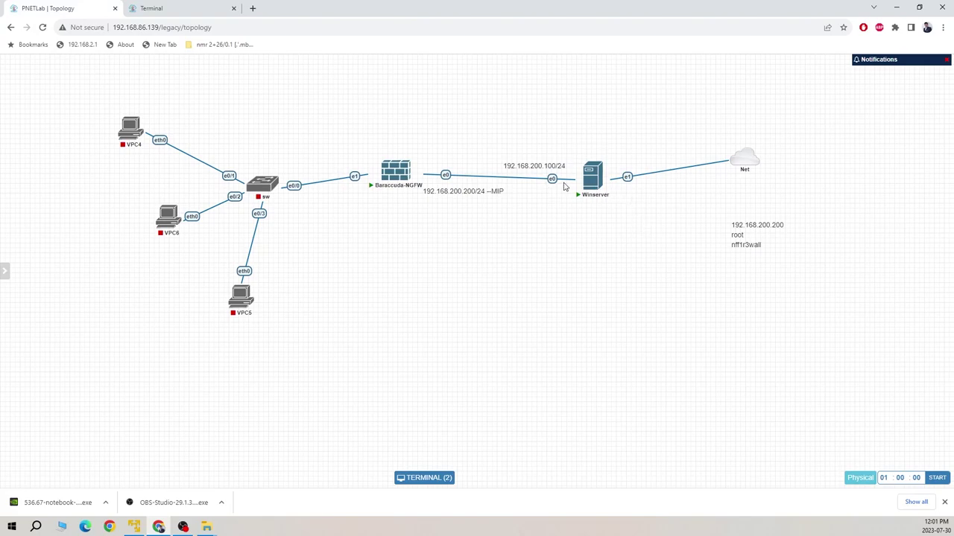
{"action": "left_click", "coordinate": [165, 9]}
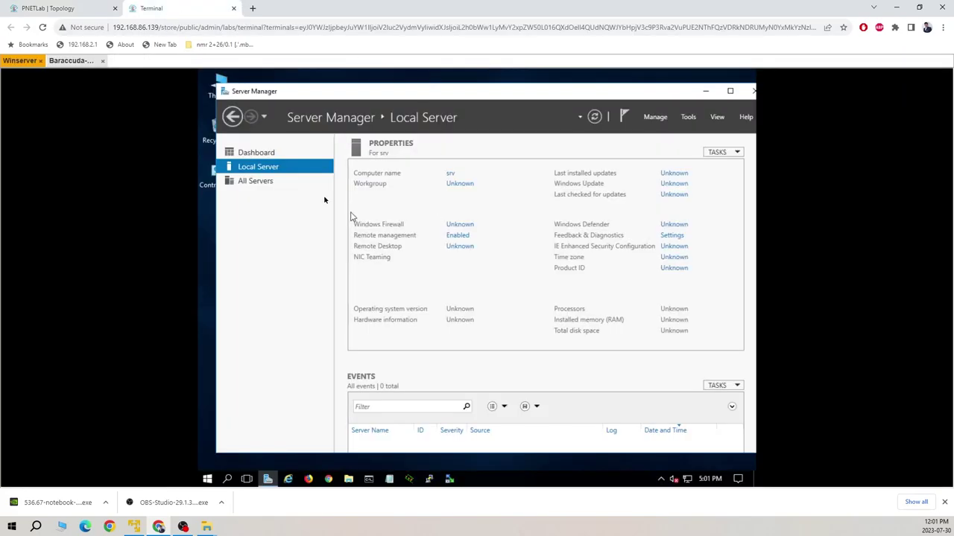
{"action": "left_click", "coordinate": [273, 154]}
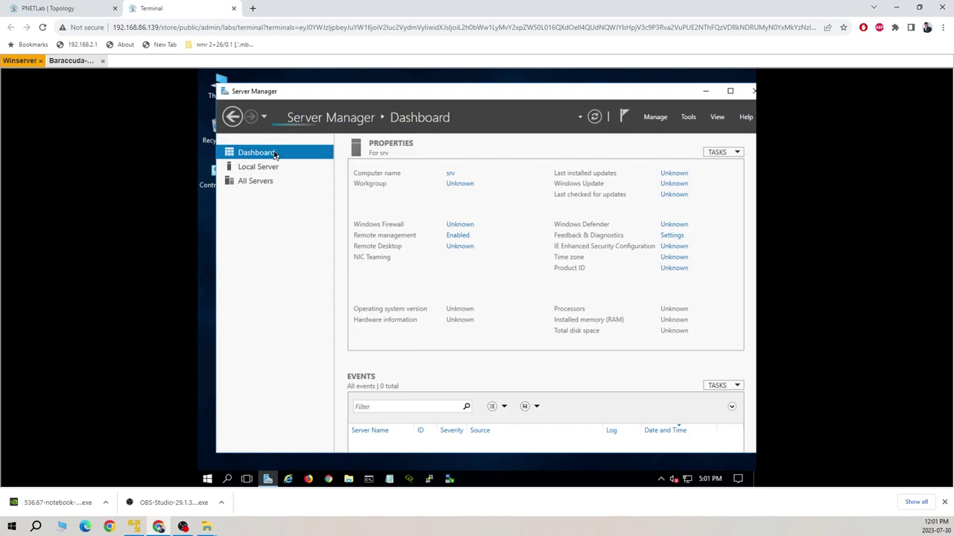
{"action": "left_click", "coordinate": [265, 170]}
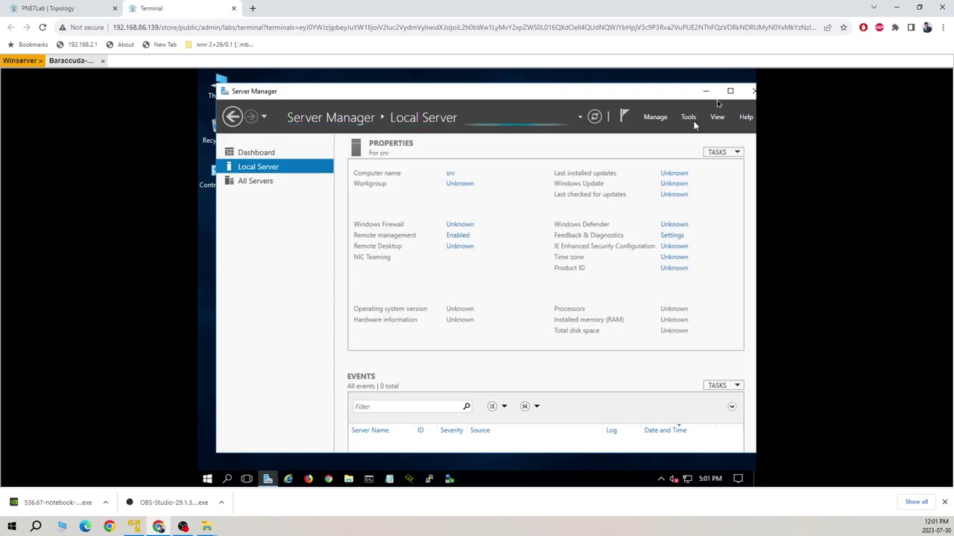
{"action": "left_click", "coordinate": [731, 91]}
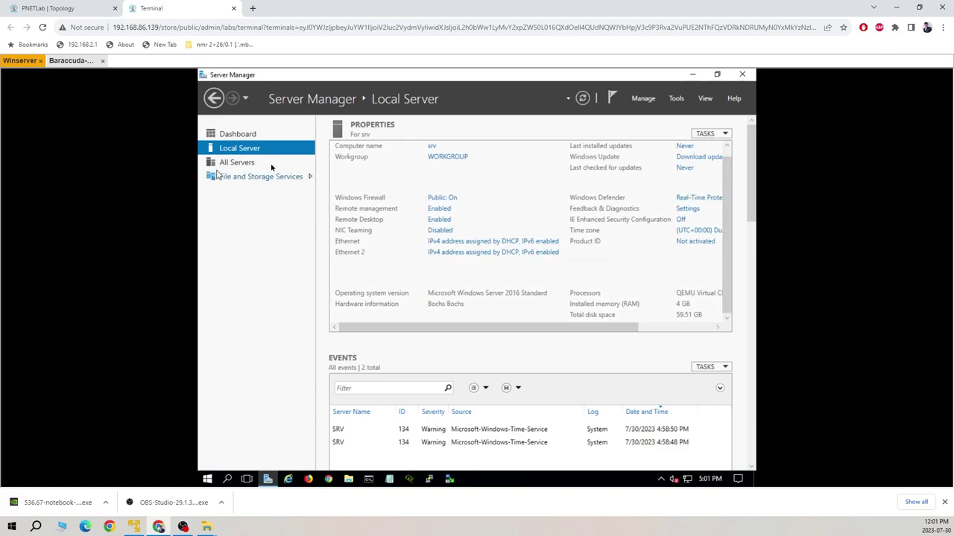
- Open the Winserver Ethernet adapter's properties from Network Connections
{"action": "left_click", "coordinate": [463, 246]}
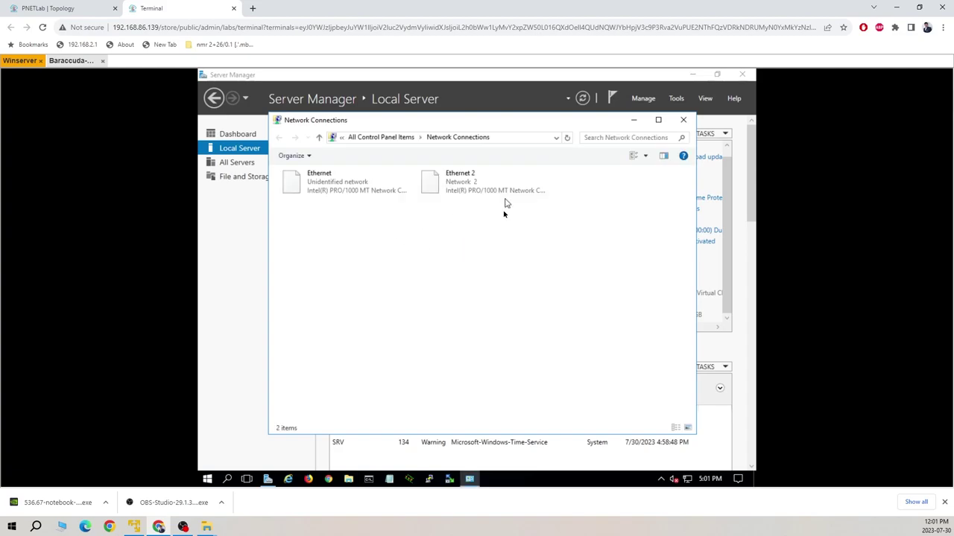
{"action": "left_click", "coordinate": [344, 191]}
{"action": "right_click", "coordinate": [344, 191]}
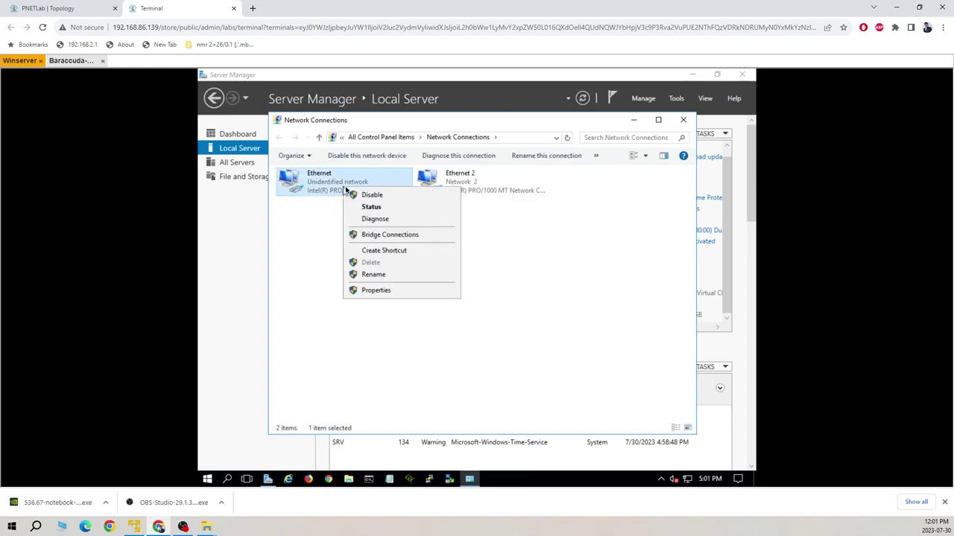
{"action": "left_click", "coordinate": [377, 290]}
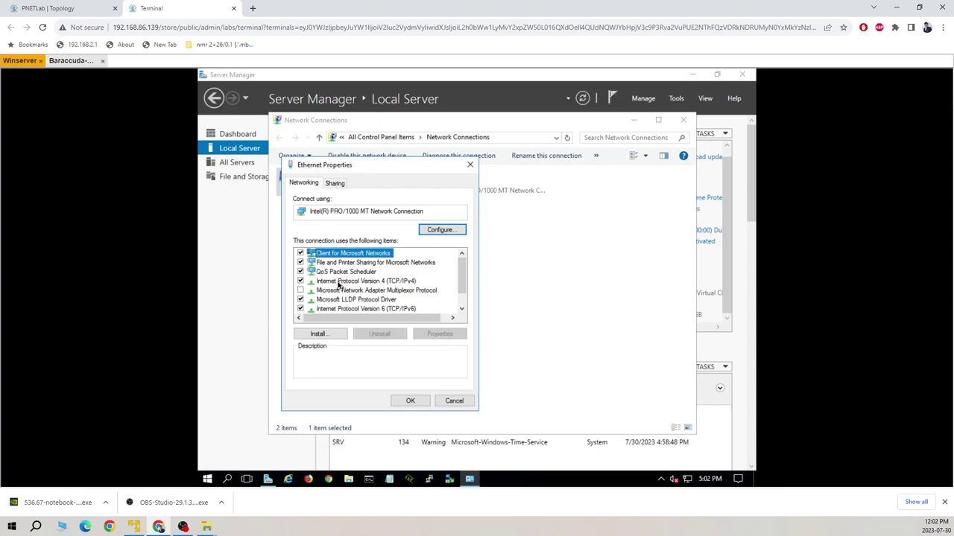
- Set the adapter's IPv4 to static 192.168.200.100, mask 255.255.255.0, and confirm
{"action": "double_click", "coordinate": [339, 286]}
{"action": "left_click", "coordinate": [373, 286]}
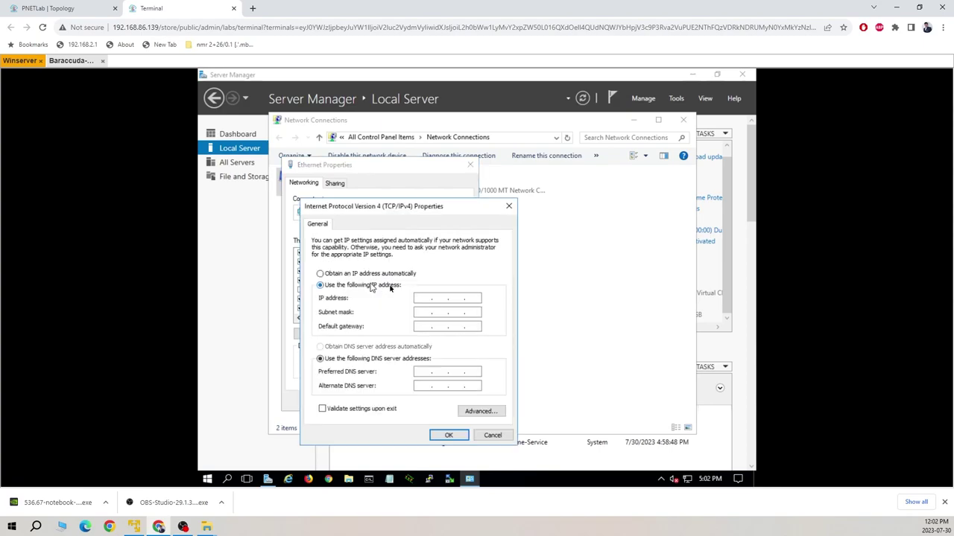
{"action": "left_click", "coordinate": [418, 299]}
{"action": "key", "text": "Tab"}
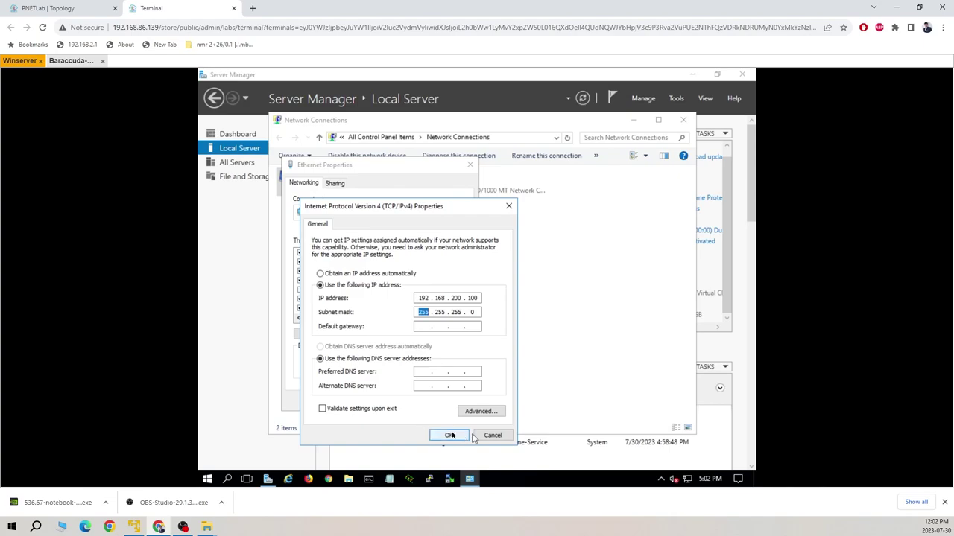
{"action": "left_click", "coordinate": [48, 8]}
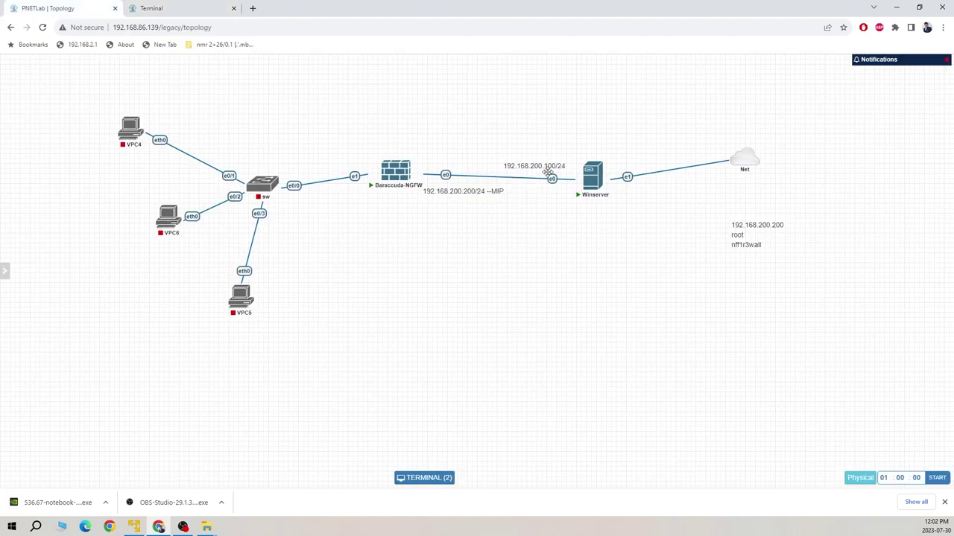
{"action": "left_click", "coordinate": [222, 7]}
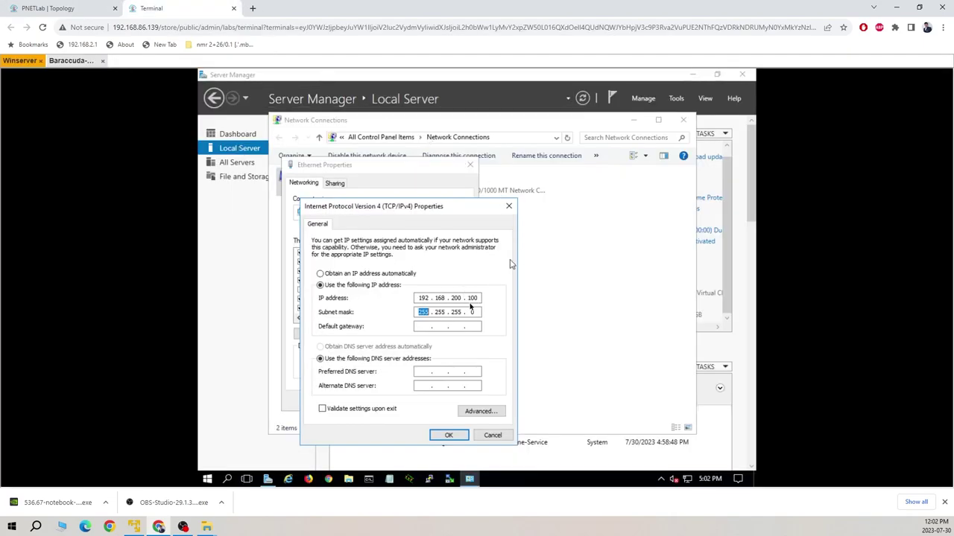
{"action": "left_click", "coordinate": [453, 435]}
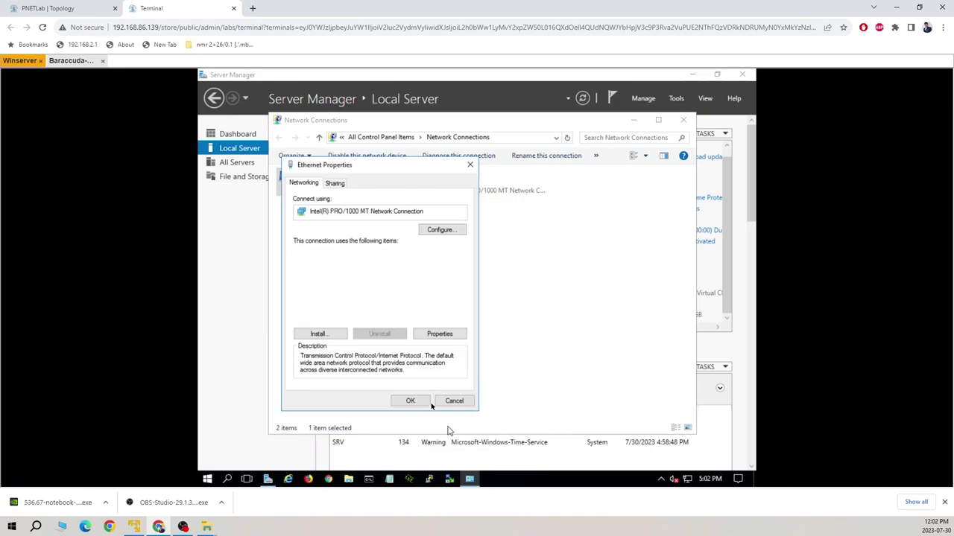
- Apply the Ethernet properties, close Network Connections, and refresh Server Manager's Local Server view
{"action": "left_click", "coordinate": [415, 401]}
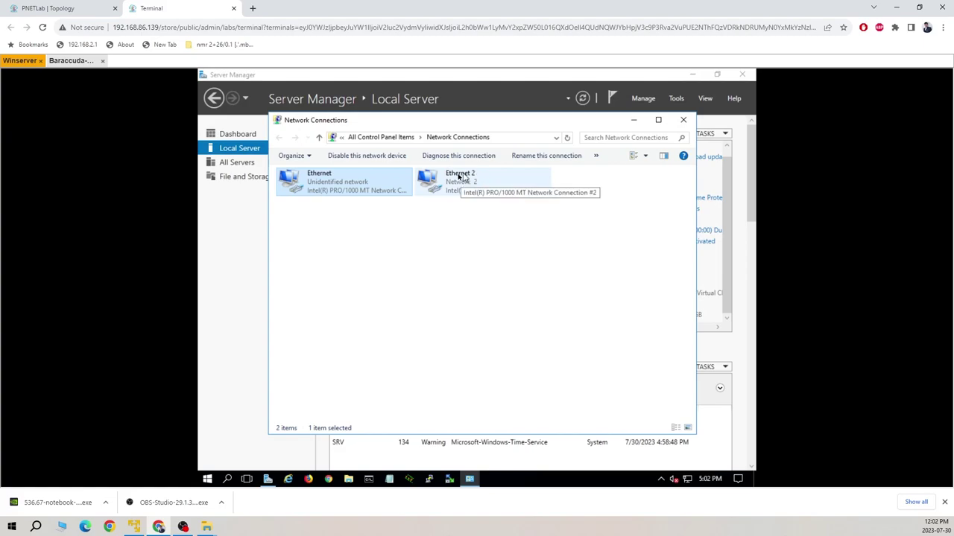
{"action": "left_click", "coordinate": [79, 12]}
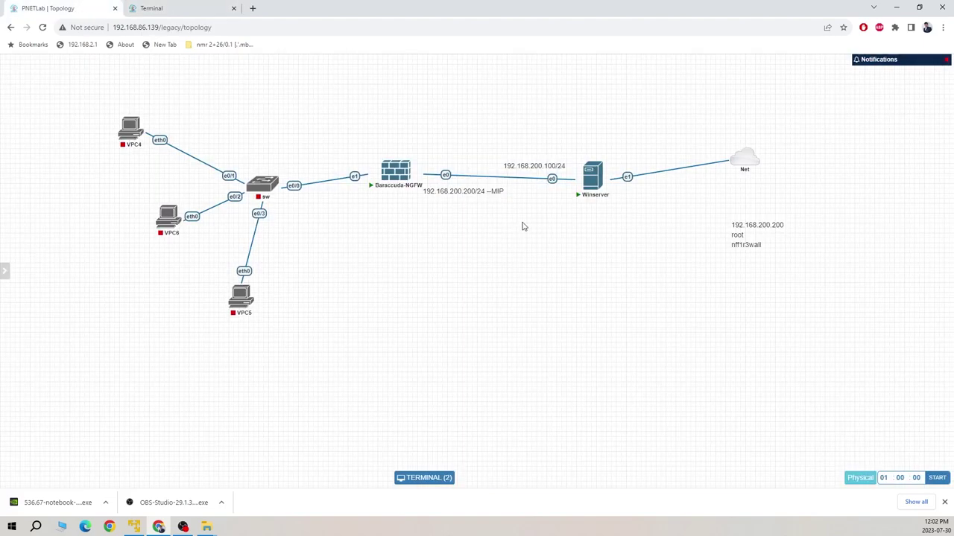
{"action": "mouse_move", "coordinate": [742, 167]}
{"action": "left_click", "coordinate": [173, 8]}
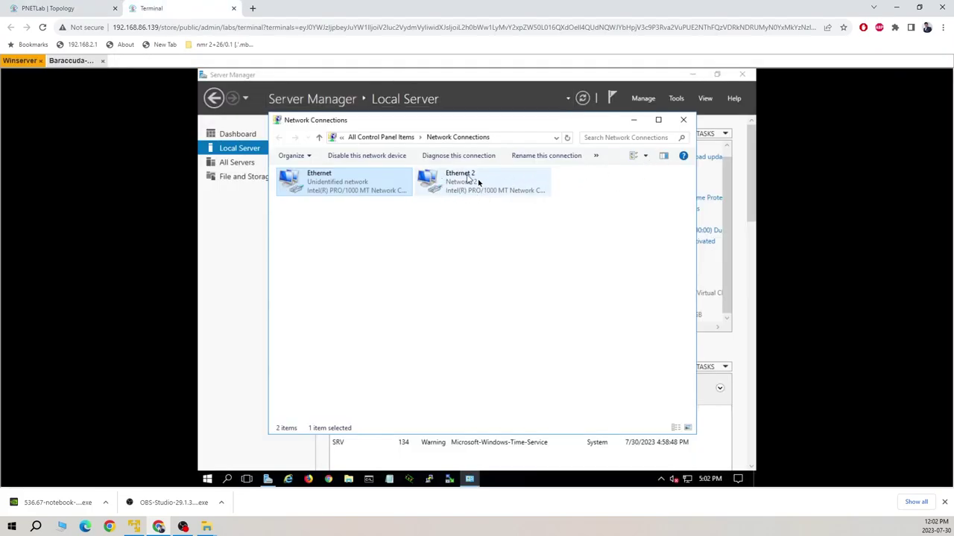
{"action": "left_click", "coordinate": [683, 119]}
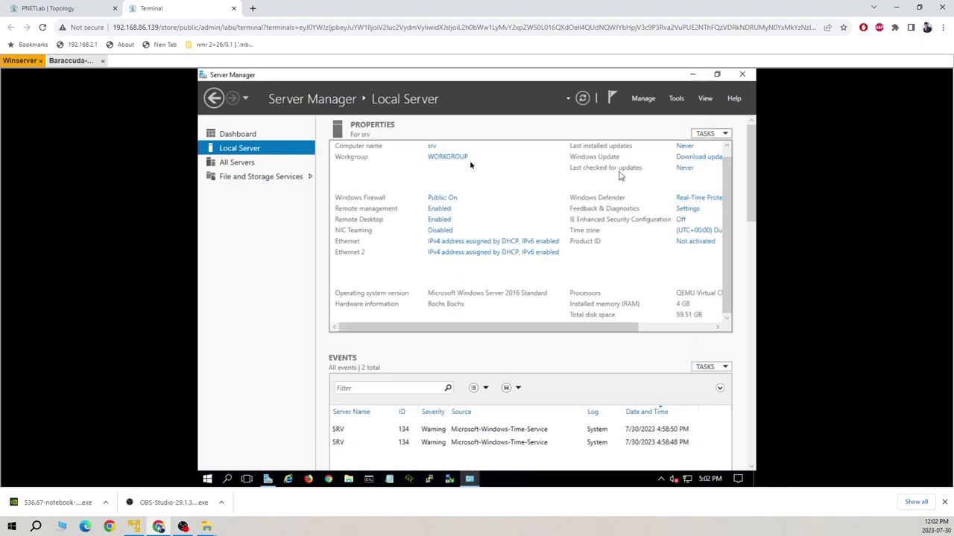
{"action": "left_click", "coordinate": [582, 100]}
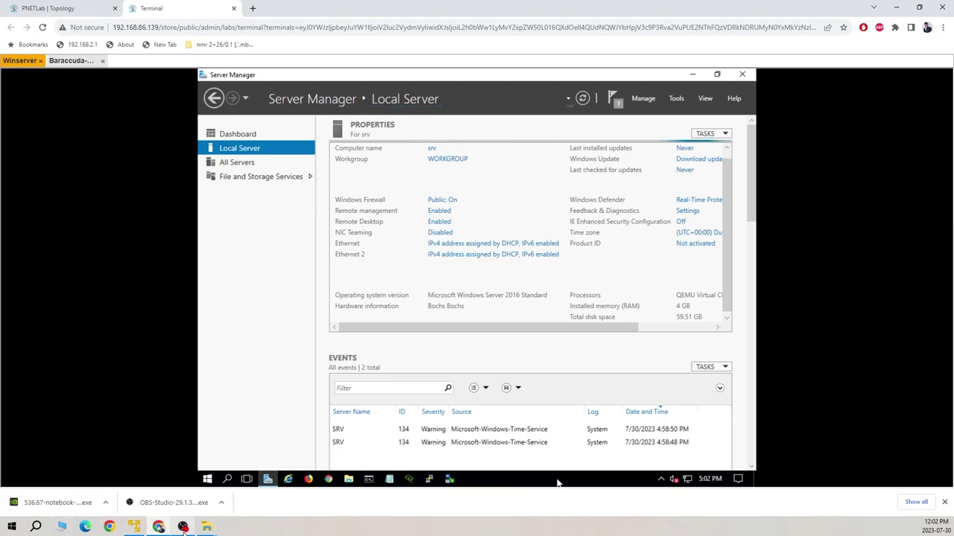
{"action": "mouse_move", "coordinate": [184, 529]}
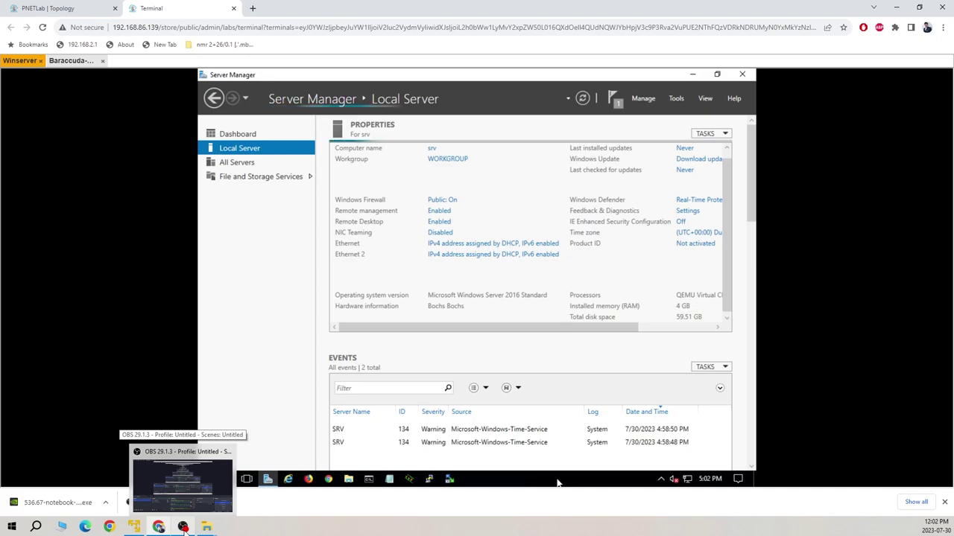
{"action": "left_click", "coordinate": [182, 527]}
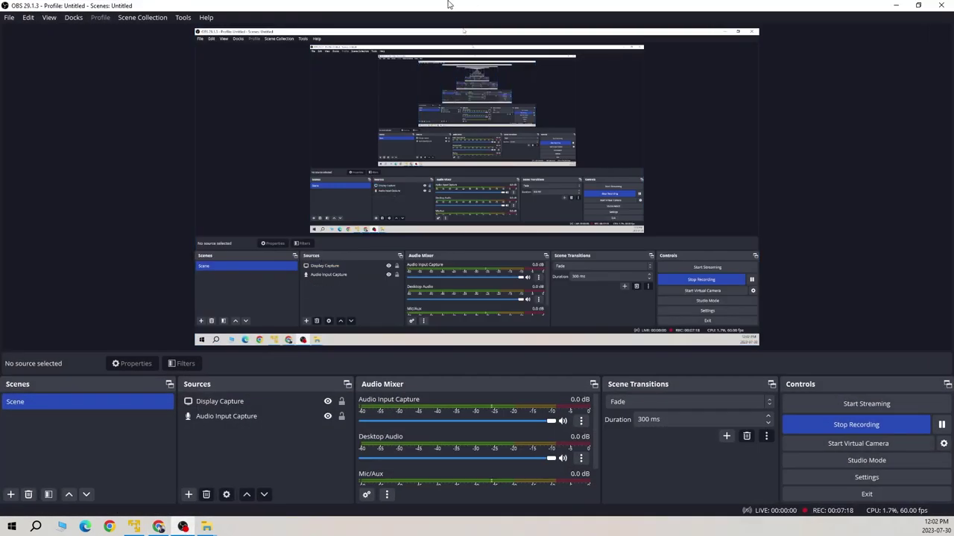
{"action": "key", "text": "alt+Tab"}
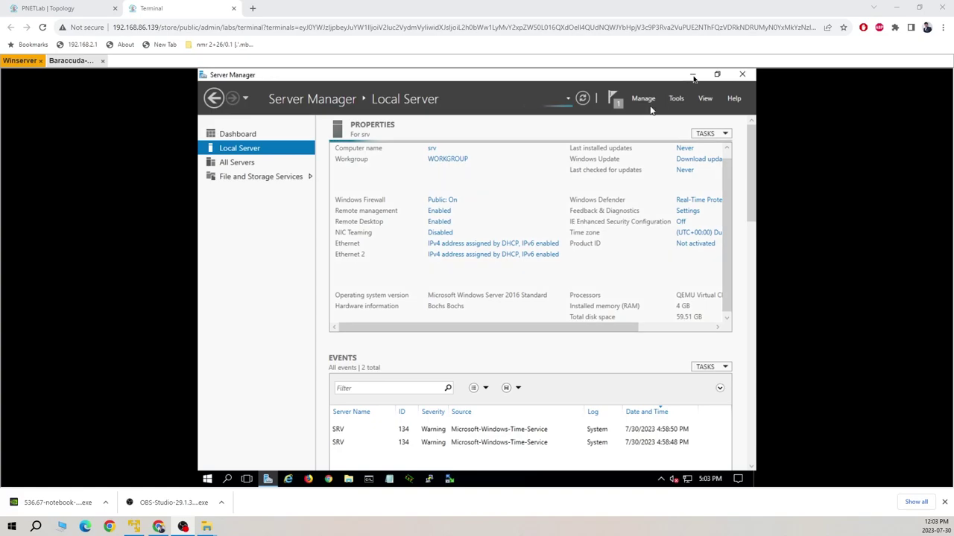
- Close the barracuda folder window and minimize the browser and This PC to reach the desktop
{"action": "mouse_move", "coordinate": [206, 526]}
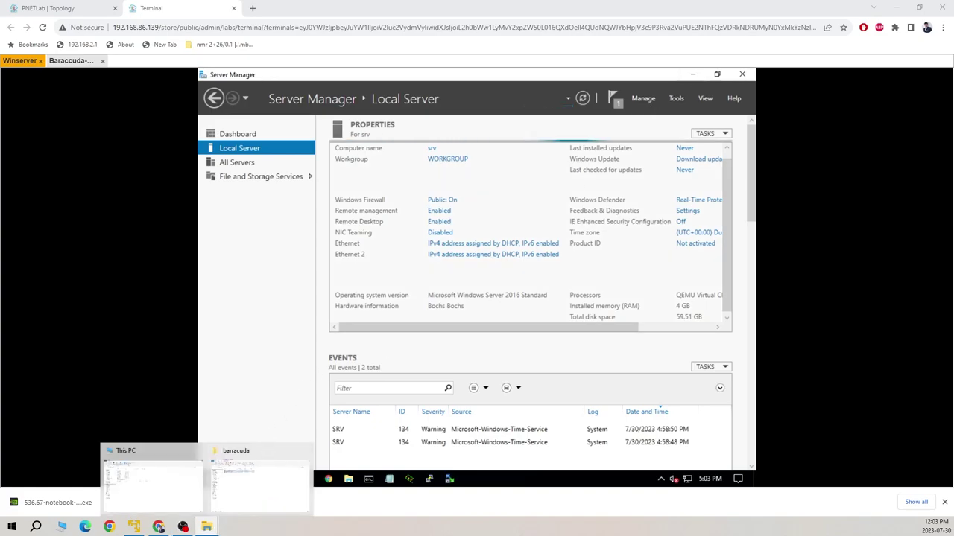
{"action": "left_click", "coordinate": [249, 485]}
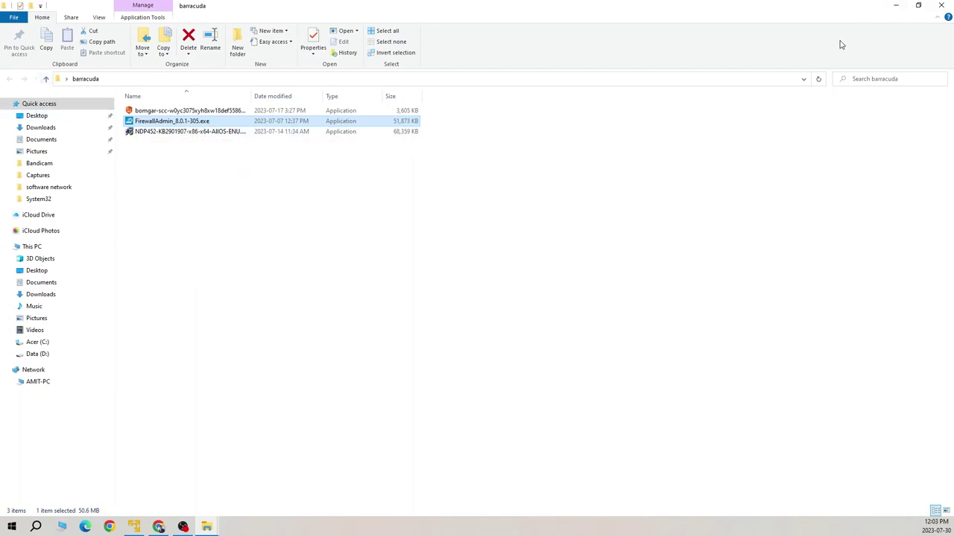
{"action": "left_click", "coordinate": [85, 78]}
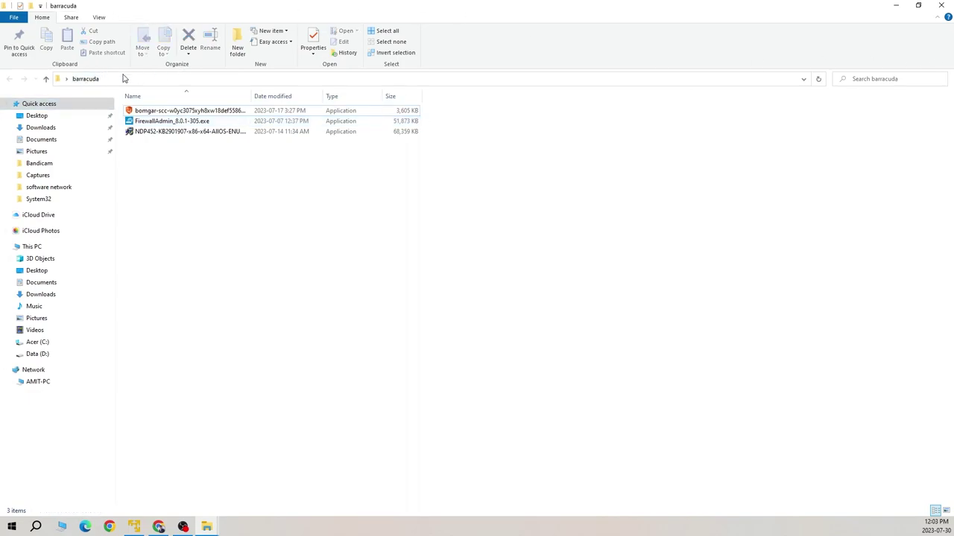
{"action": "left_click", "coordinate": [942, 6]}
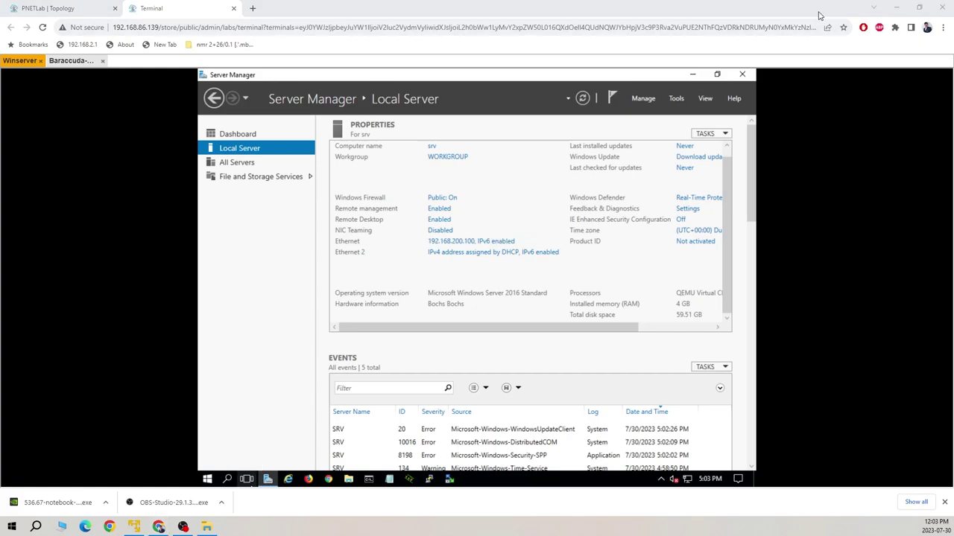
{"action": "left_click", "coordinate": [896, 8]}
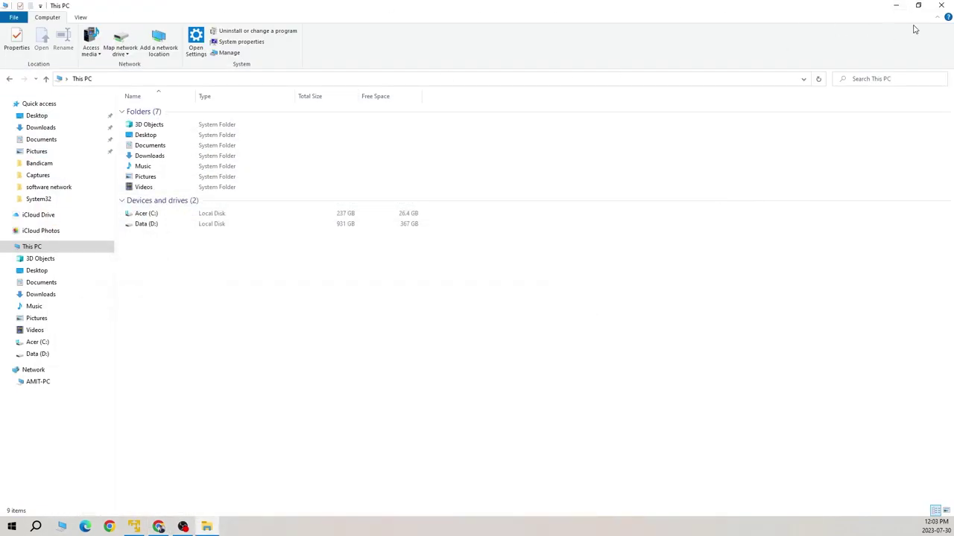
{"action": "left_click", "coordinate": [897, 6]}
{"action": "left_click_drag", "start_coordinate": [95, 182], "coordinate": [133, 184]}
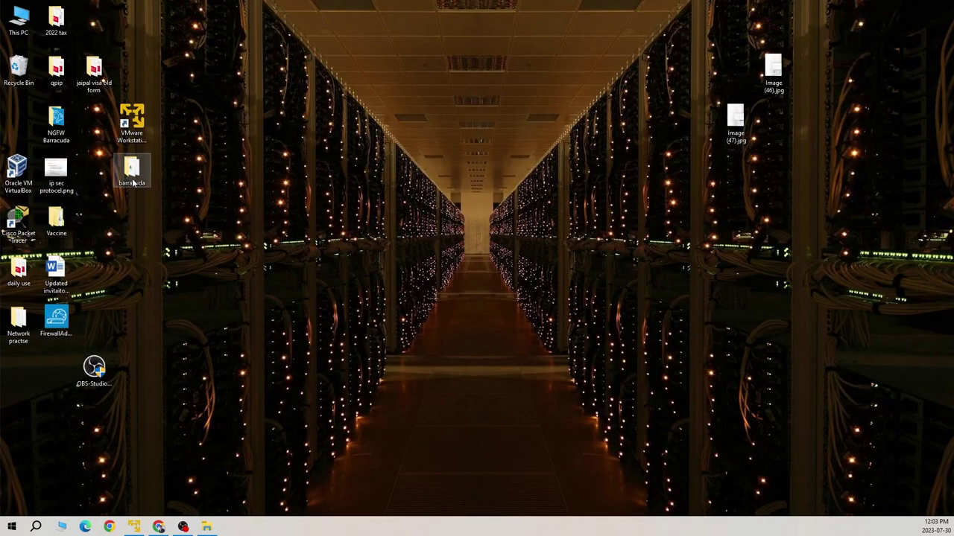
{"action": "double_click", "coordinate": [131, 173]}
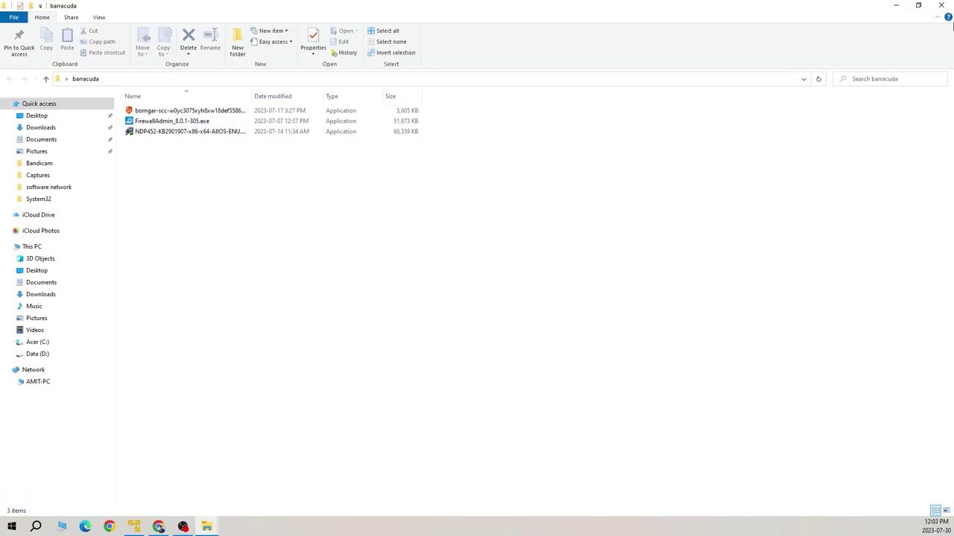
{"action": "left_click", "coordinate": [941, 6]}
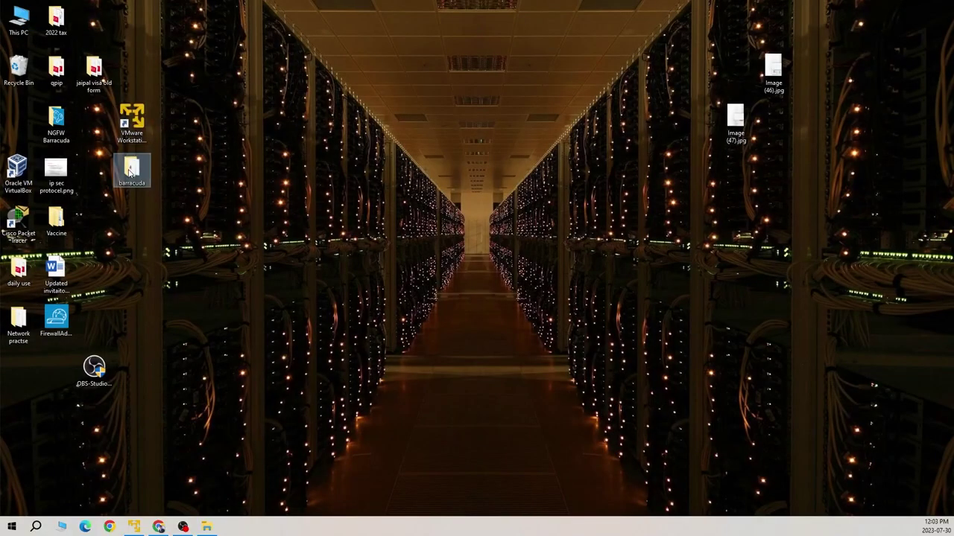
- Copy the barracuda folder's network path from its Sharing properties, then bring Chrome back
{"action": "right_click", "coordinate": [129, 172]}
{"action": "left_click", "coordinate": [86, 382]}
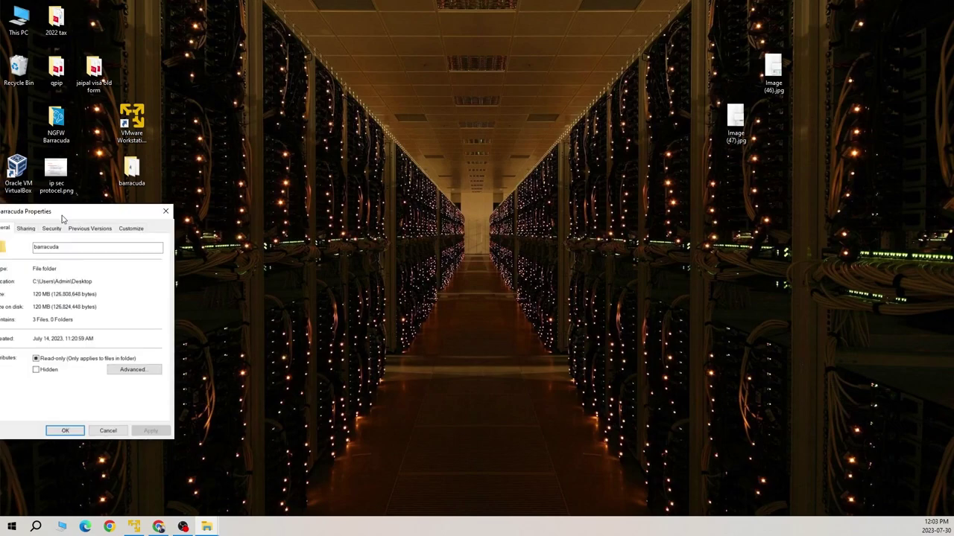
{"action": "left_click", "coordinate": [386, 147]}
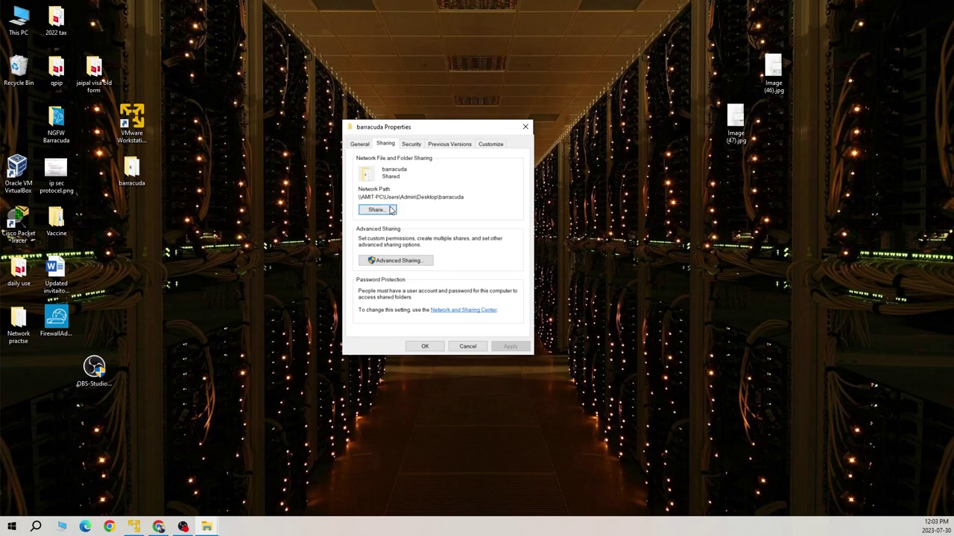
{"action": "left_click_drag", "start_coordinate": [471, 199], "coordinate": [361, 199]}
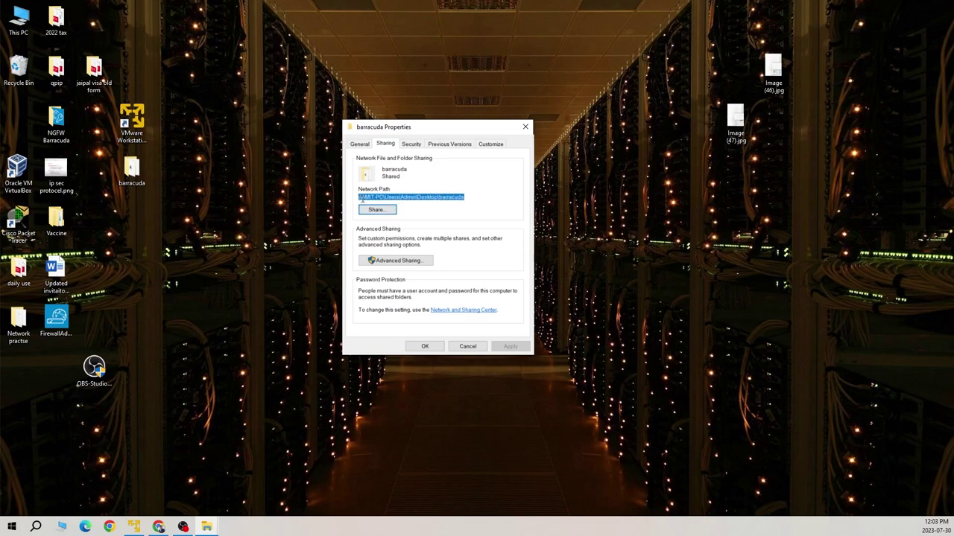
{"action": "right_click", "coordinate": [371, 200]}
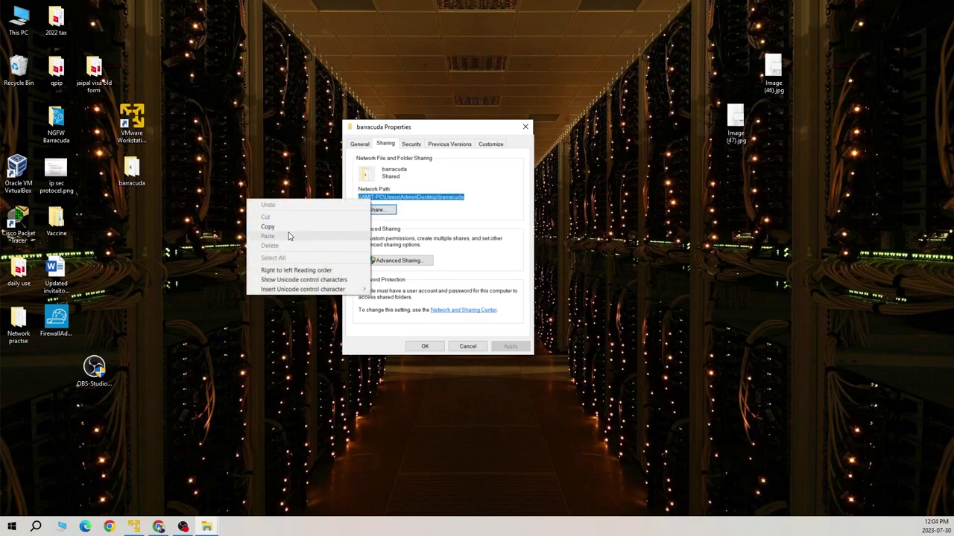
{"action": "left_click", "coordinate": [301, 226]}
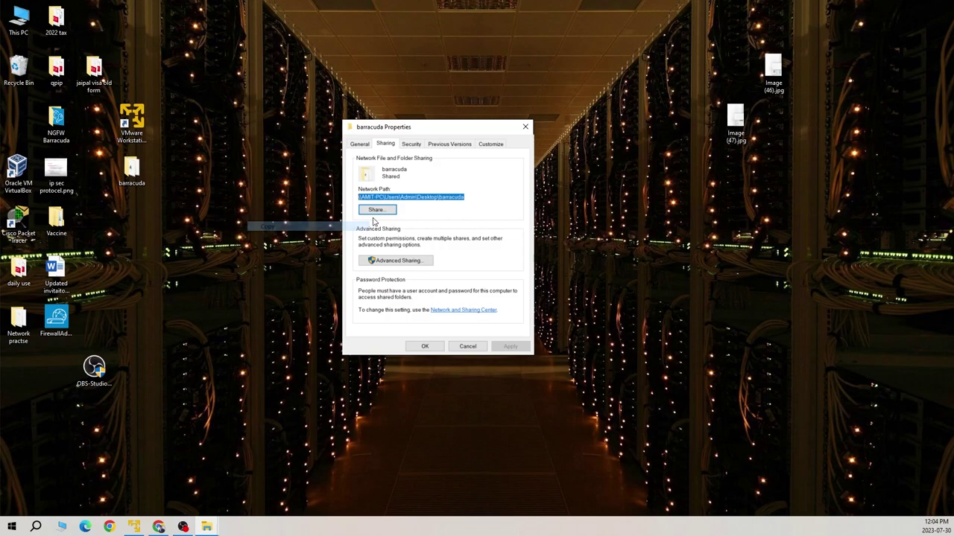
{"action": "left_click", "coordinate": [468, 347]}
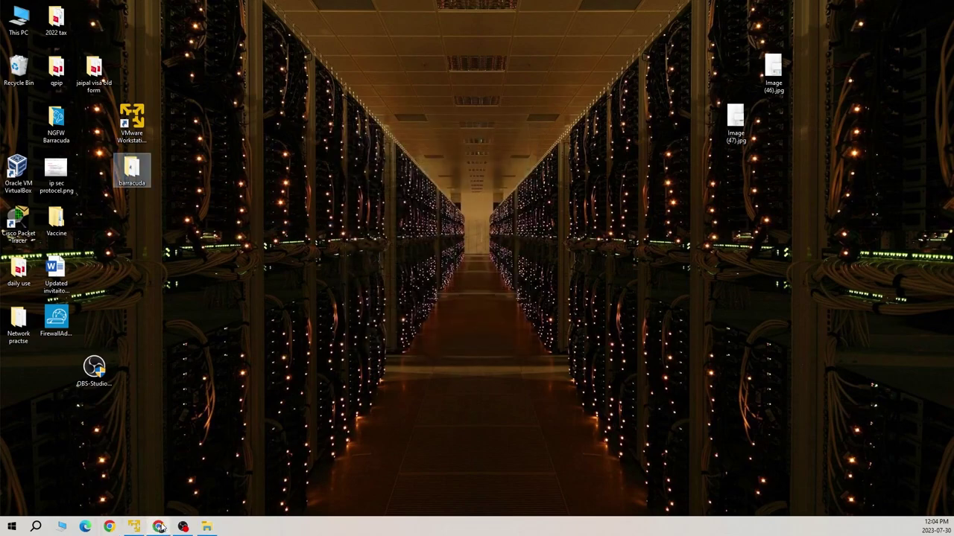
{"action": "left_click", "coordinate": [158, 527]}
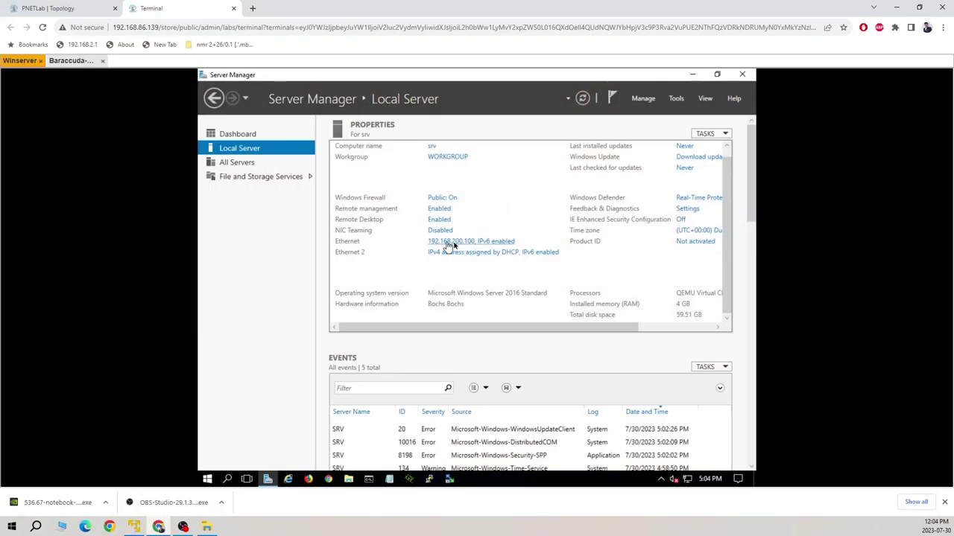
- Minimize Winserver's Server Manager and open File Explorer from its taskbar
{"action": "left_click", "coordinate": [693, 76]}
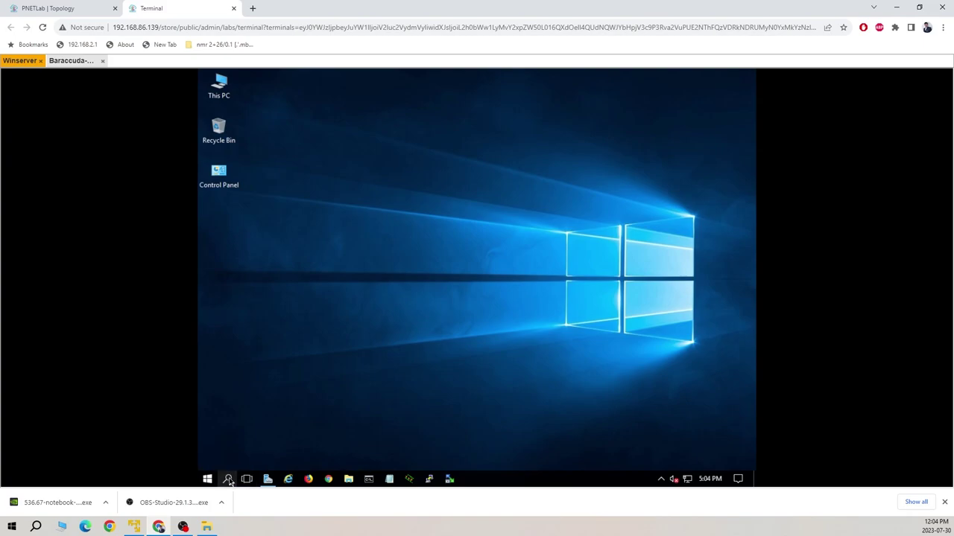
{"action": "left_click", "coordinate": [228, 480]}
{"action": "type", "text": "r"}
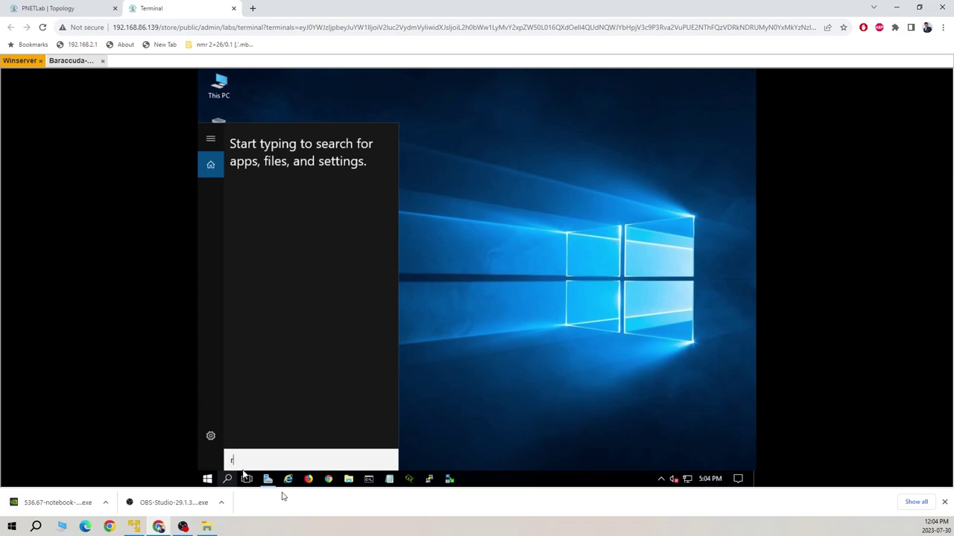
{"action": "left_click", "coordinate": [349, 480]}
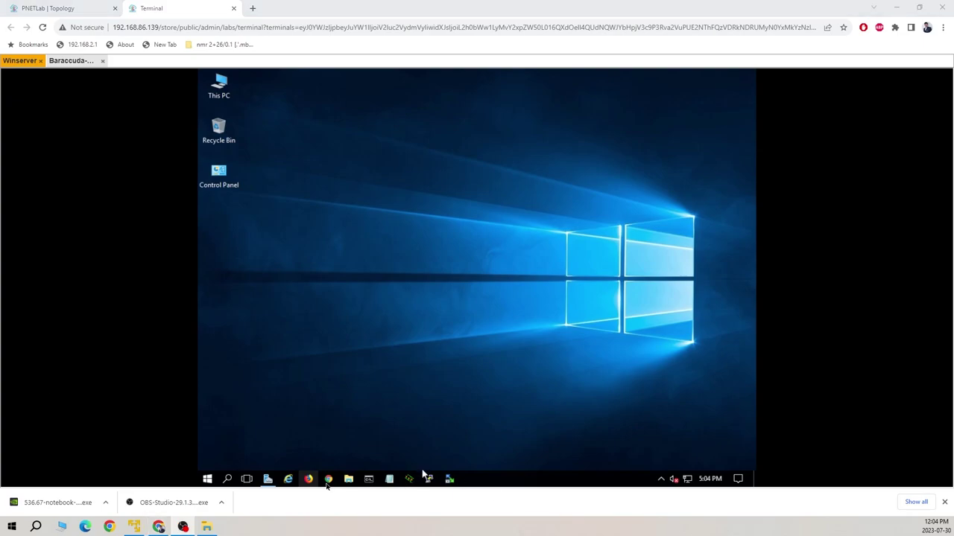
{"action": "left_click", "coordinate": [348, 480]}
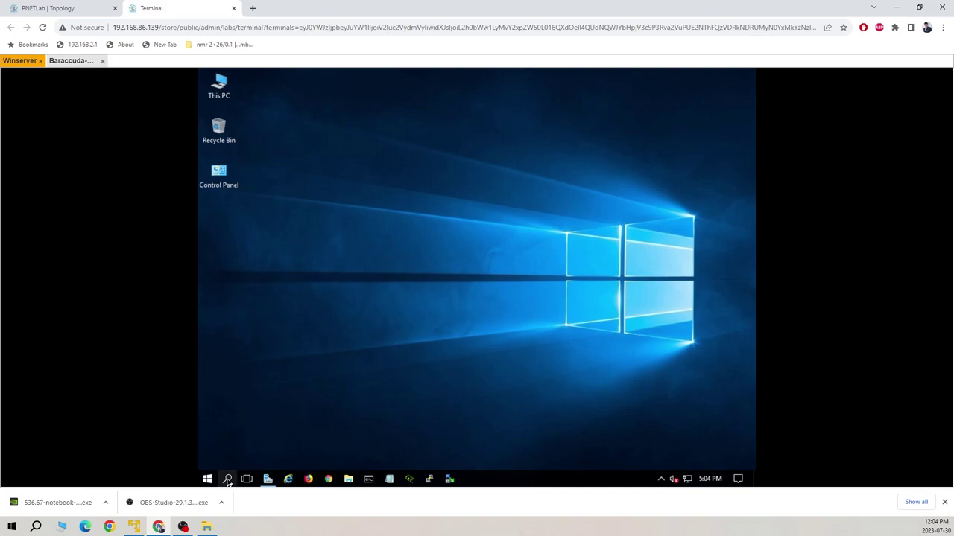
{"action": "left_click", "coordinate": [348, 478]}
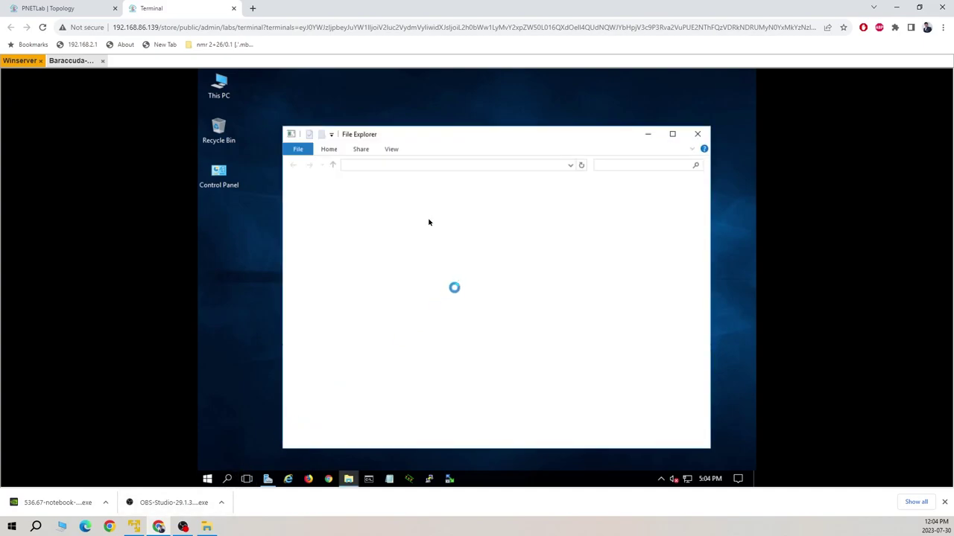
{"action": "left_click", "coordinate": [672, 134]}
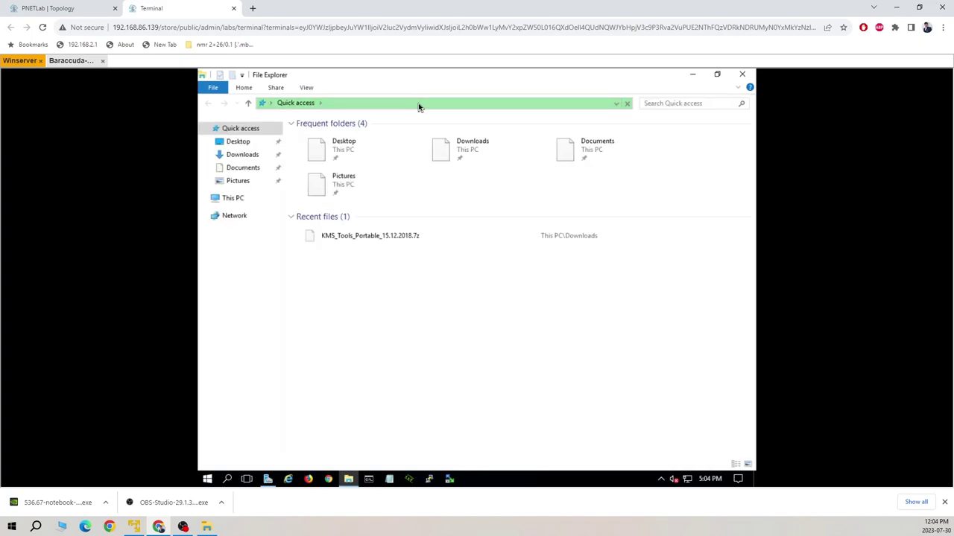
{"action": "key", "text": "ctrl+n"}
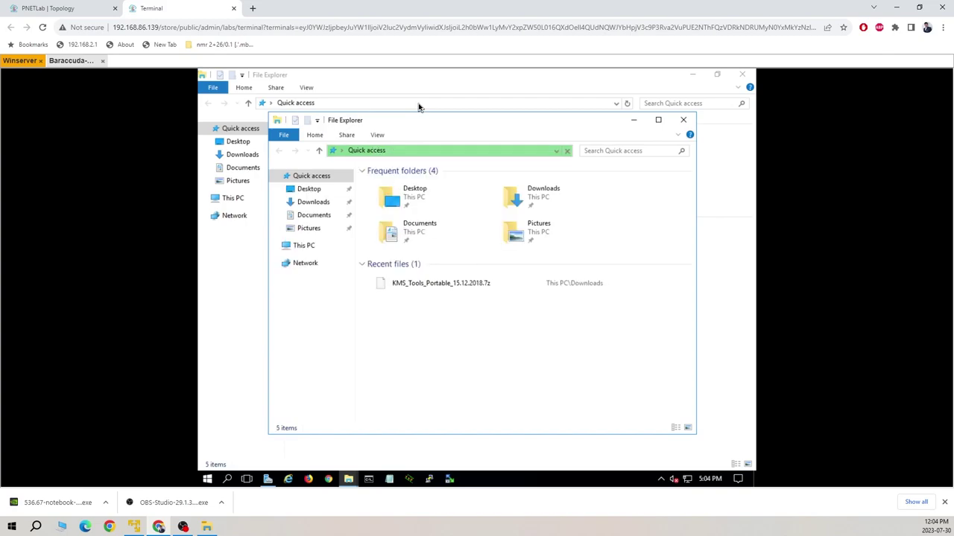
{"action": "key", "text": "ctrl+n"}
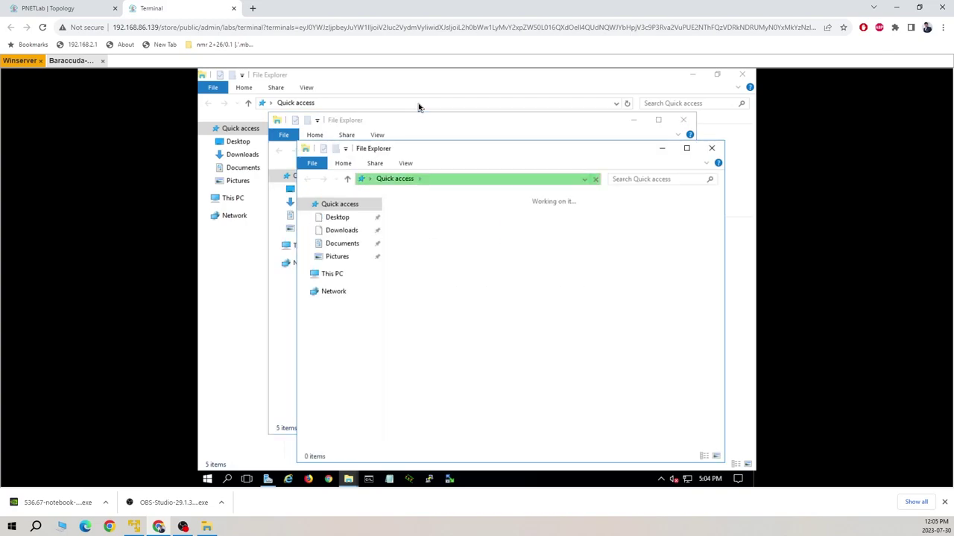
{"action": "left_click", "coordinate": [711, 148]}
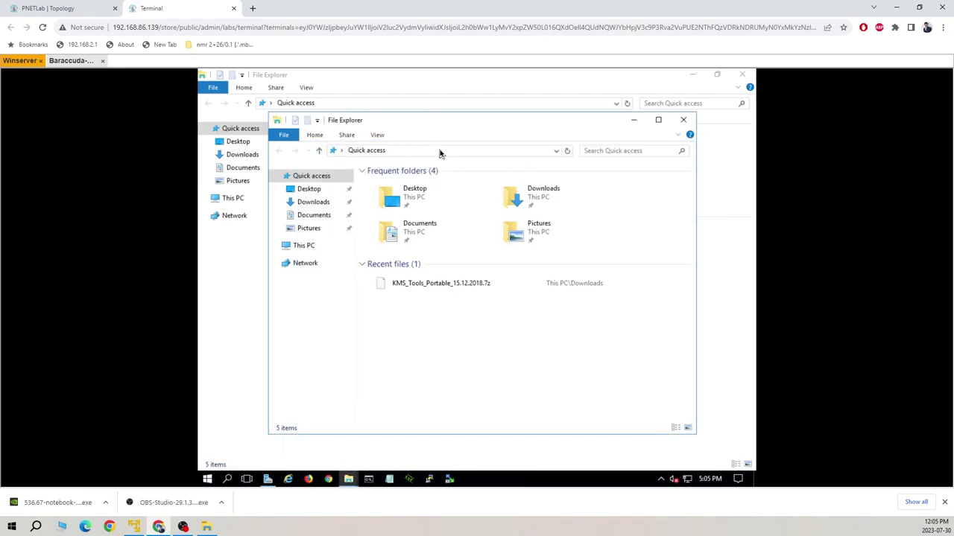
{"action": "left_click", "coordinate": [683, 120]}
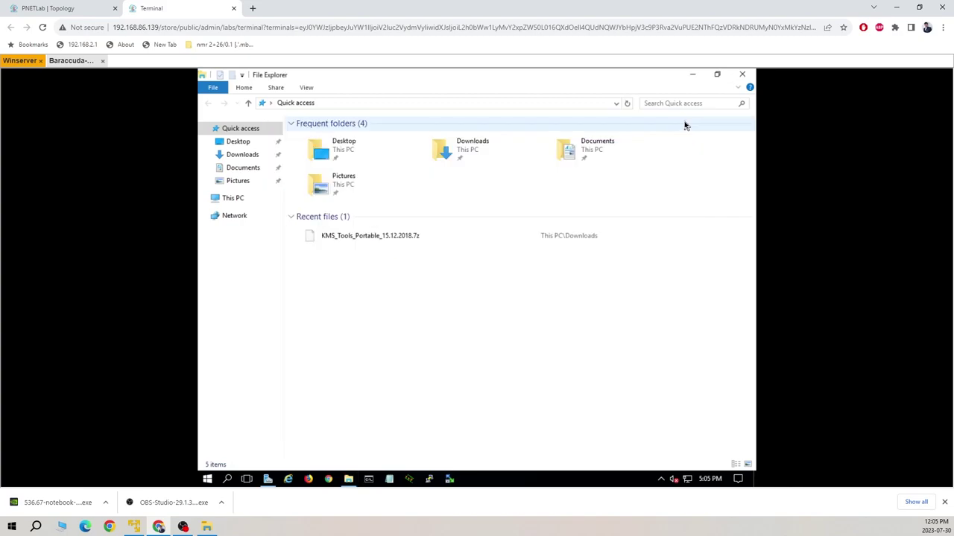
- Start a \\ path in the remote File Explorer address bar, then minimize Chrome to reach the local barracuda folder
{"action": "left_click", "coordinate": [384, 106]}
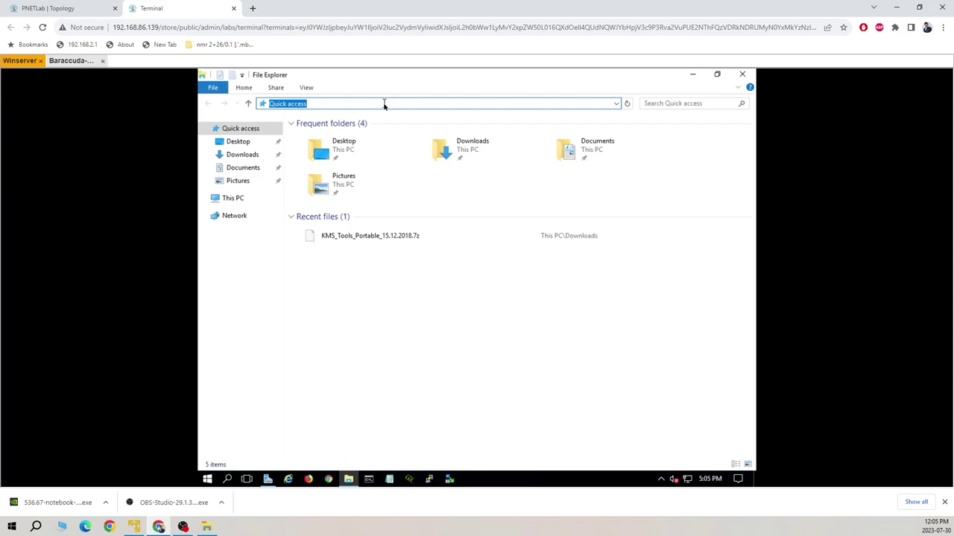
{"action": "type", "text": "\\\\amit-pc\\\\"}
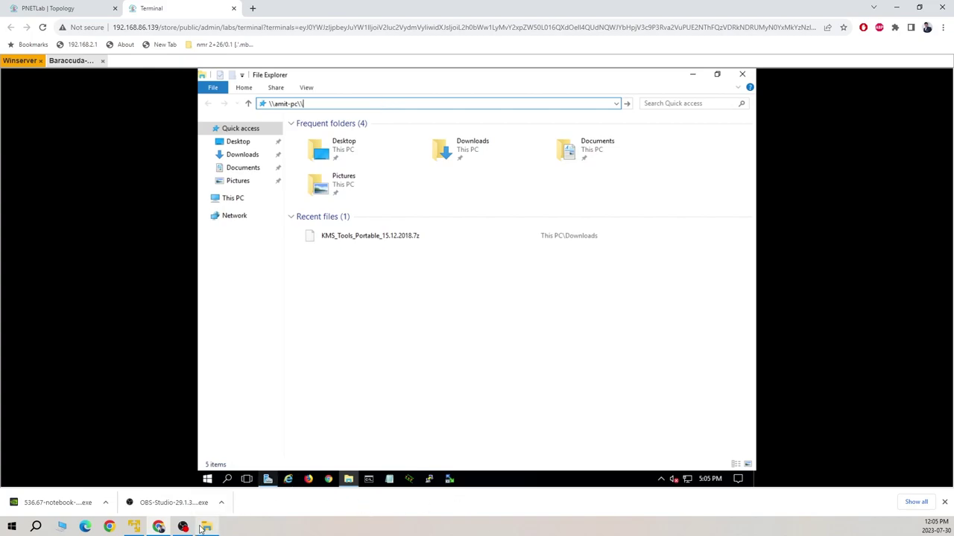
{"action": "mouse_move", "coordinate": [209, 504]}
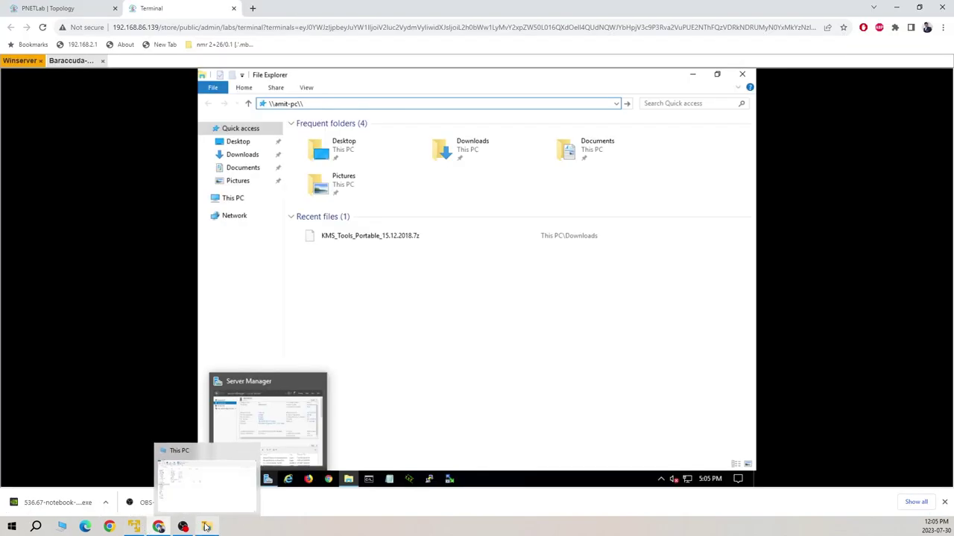
{"action": "left_click", "coordinate": [894, 7]}
{"action": "right_click", "coordinate": [132, 166]}
- Copy the barracuda folder's network path from its Sharing tab and return to the Chrome session
{"action": "left_click", "coordinate": [55, 371]}
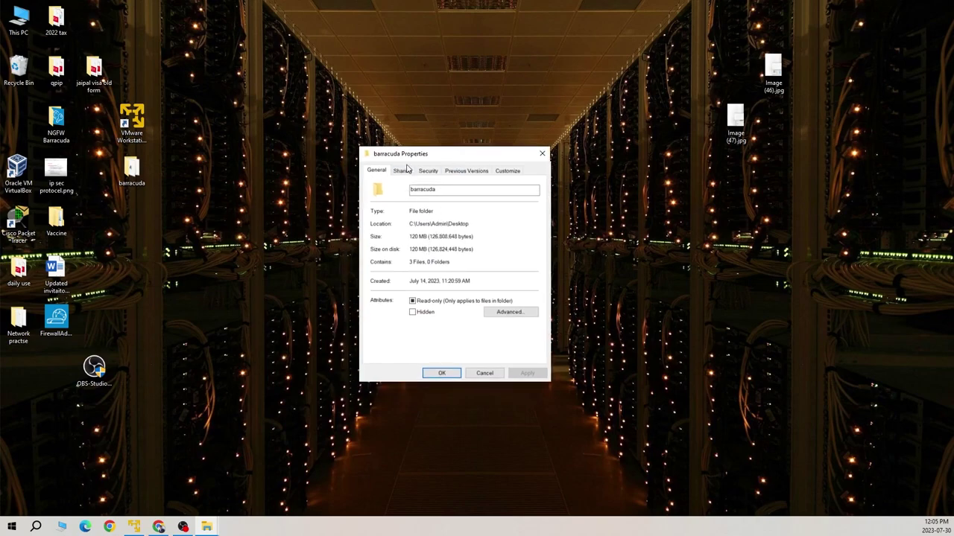
{"action": "left_click", "coordinate": [403, 171]}
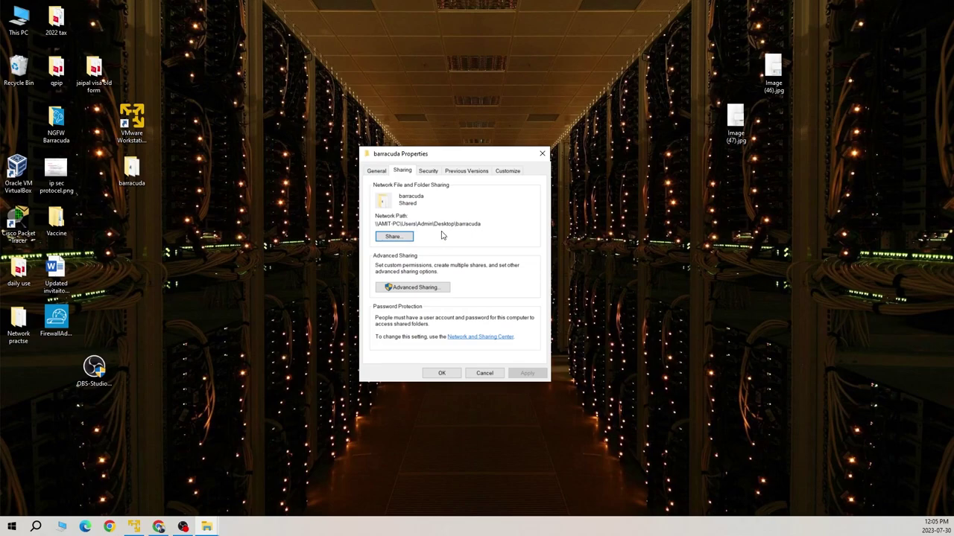
{"action": "left_click_drag", "start_coordinate": [486, 224], "coordinate": [380, 225]}
{"action": "right_click", "coordinate": [434, 226]}
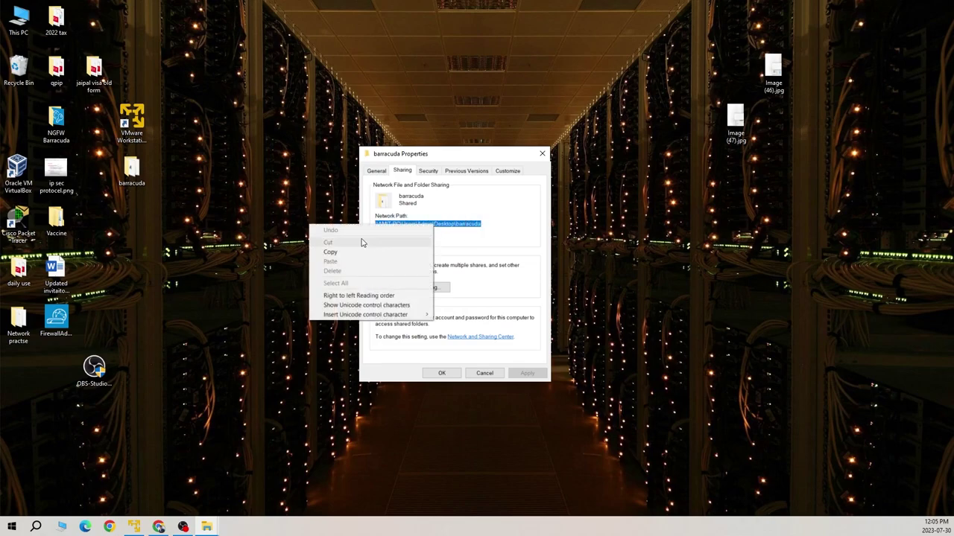
{"action": "left_click", "coordinate": [362, 251]}
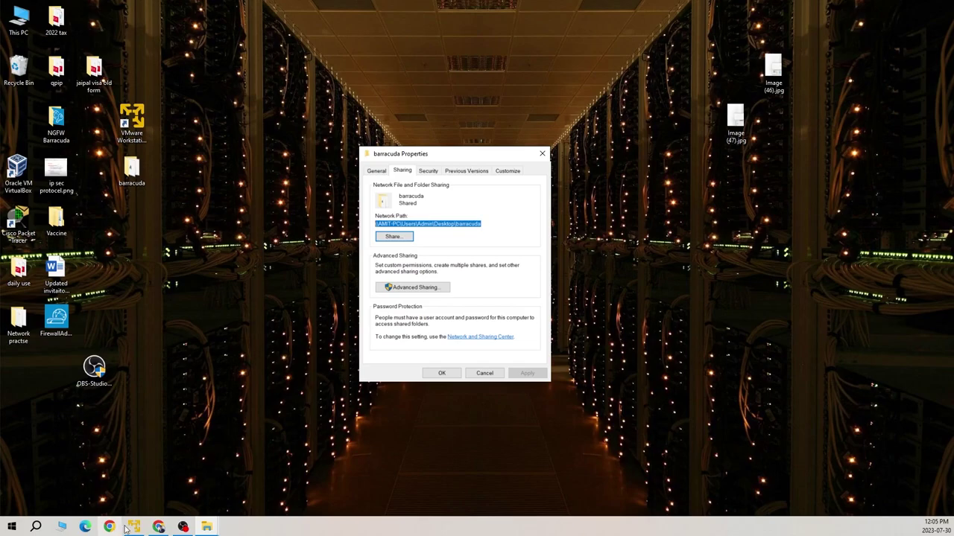
{"action": "mouse_move", "coordinate": [158, 529]}
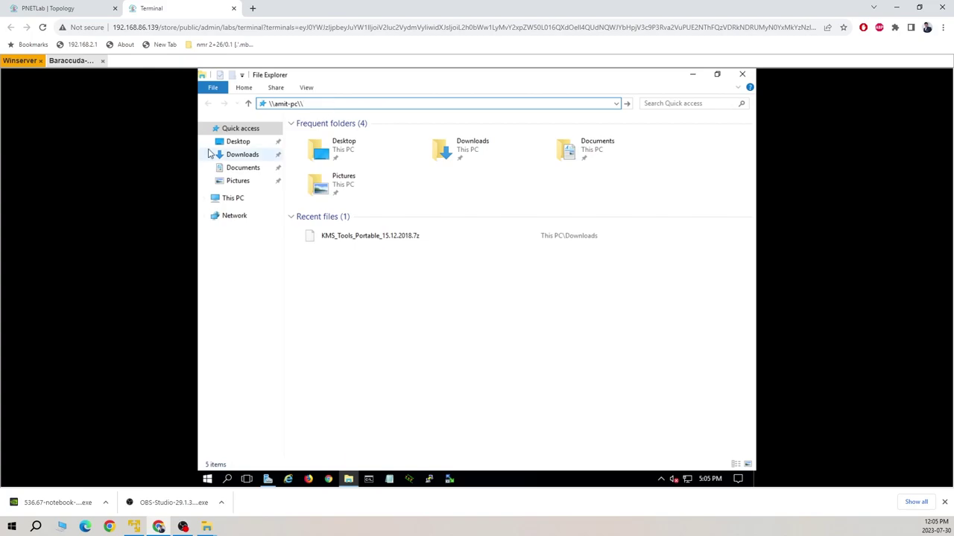
- Complete the address with users\admin\desktop\barracuda after the host and try to open it
{"action": "left_click", "coordinate": [36, 527]}
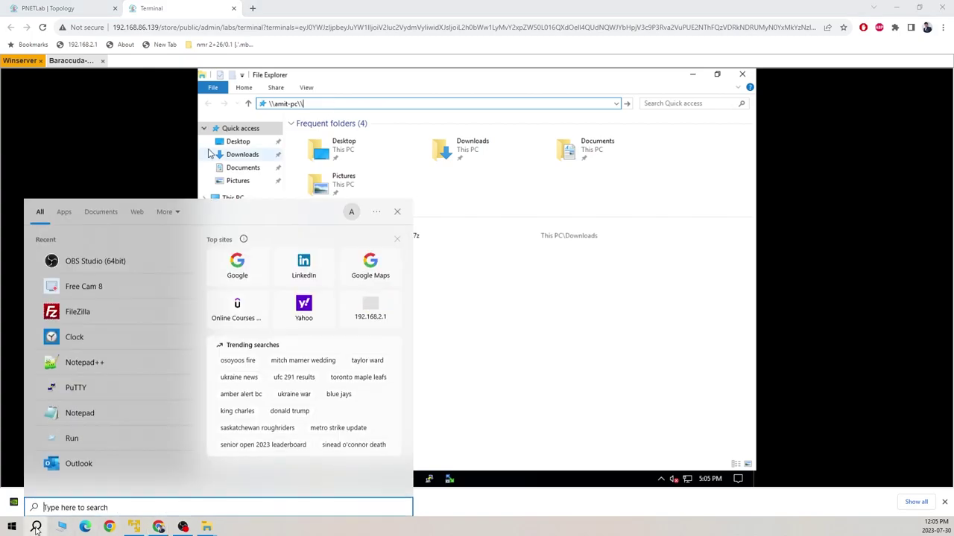
{"action": "type", "text": "no"}
{"action": "left_click", "coordinate": [128, 251]}
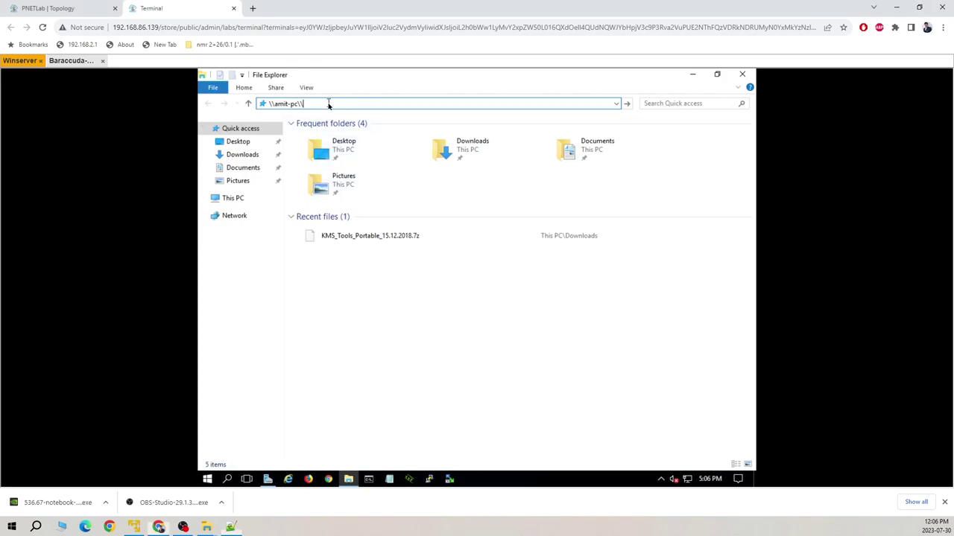
{"action": "type", "text": "users\\admin\\desktop\\barracuda"}
{"action": "key", "text": "Return"}
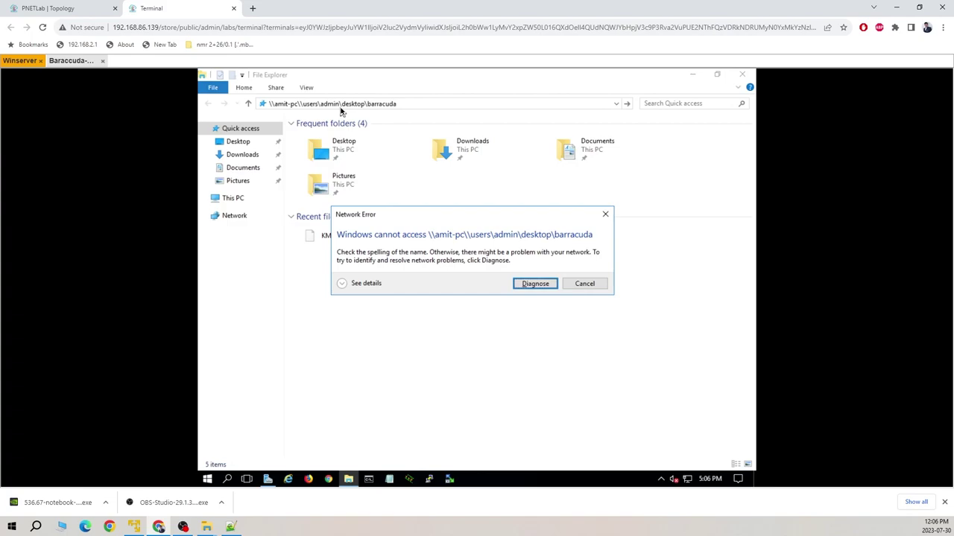
- Dismiss the network error, retry the barracuda path, and run network diagnostics
{"action": "left_click", "coordinate": [585, 285]}
{"action": "left_click", "coordinate": [441, 102]}
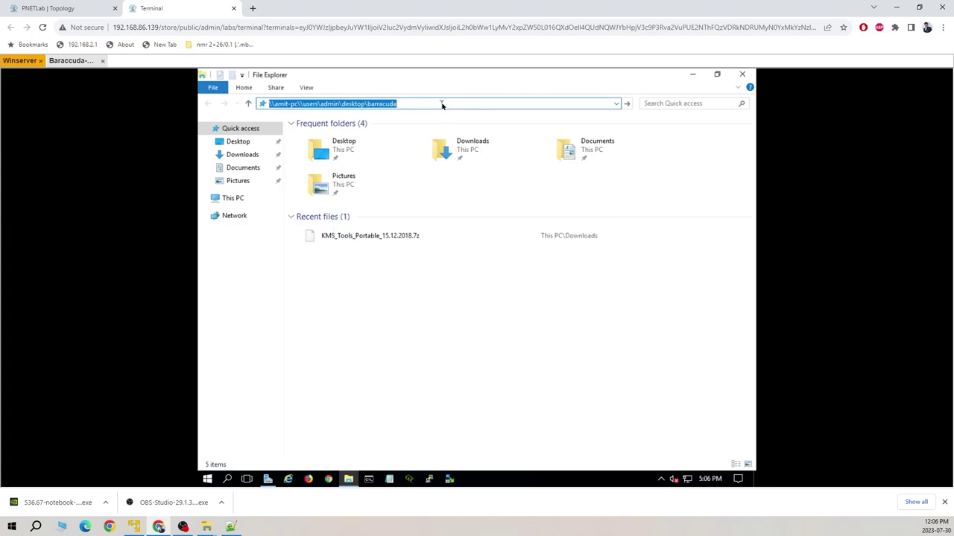
{"action": "left_click", "coordinate": [442, 104]}
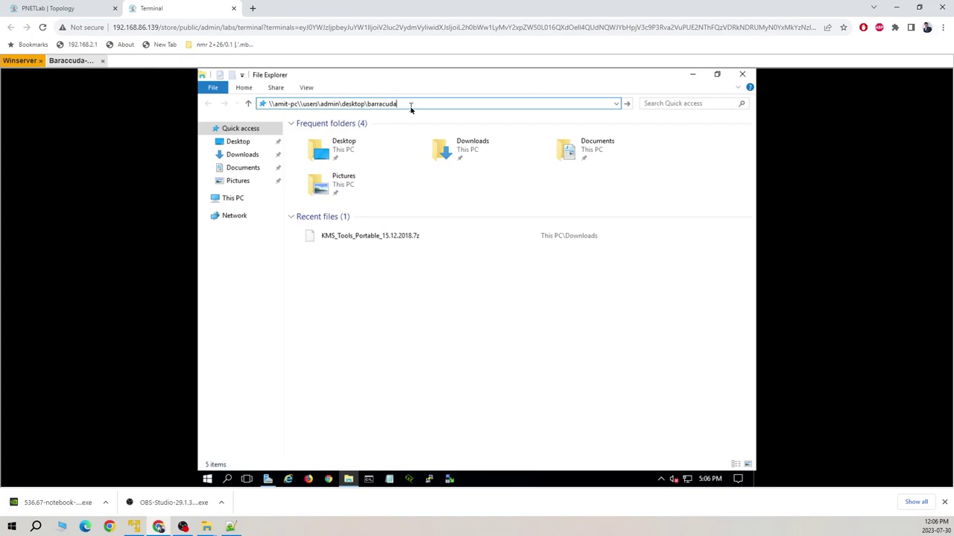
{"action": "key", "text": "Return"}
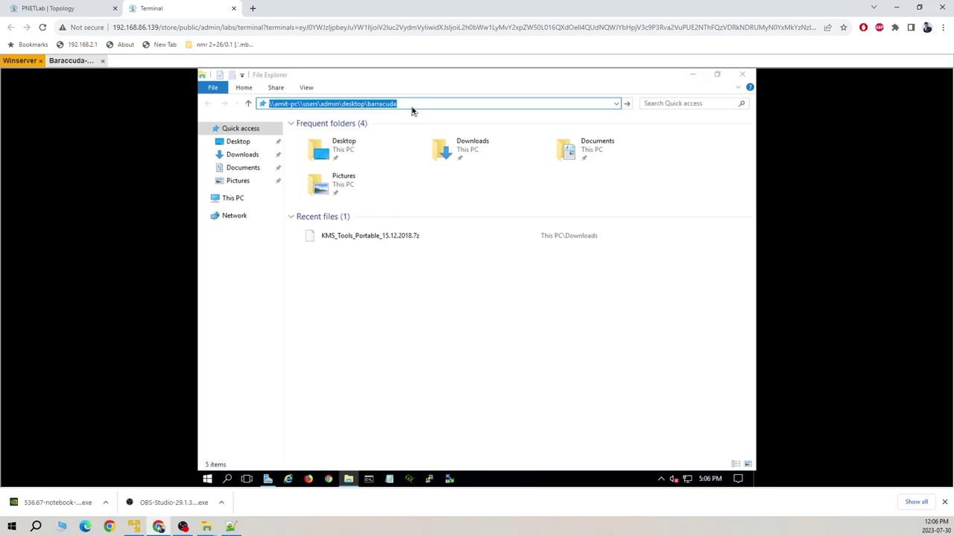
{"action": "left_click", "coordinate": [535, 283]}
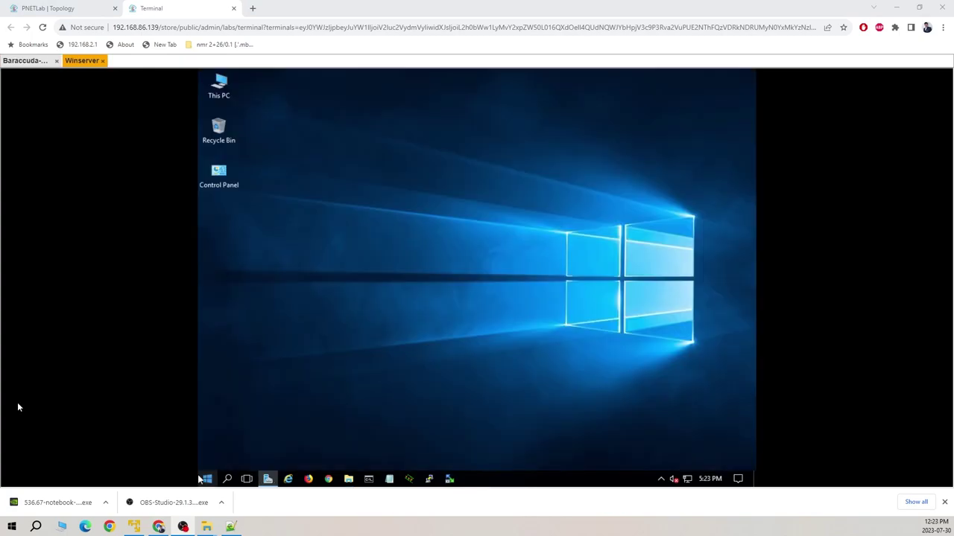
- Open the shared barracuda folder on the remote server using the pasted network path
{"action": "left_click", "coordinate": [348, 480]}
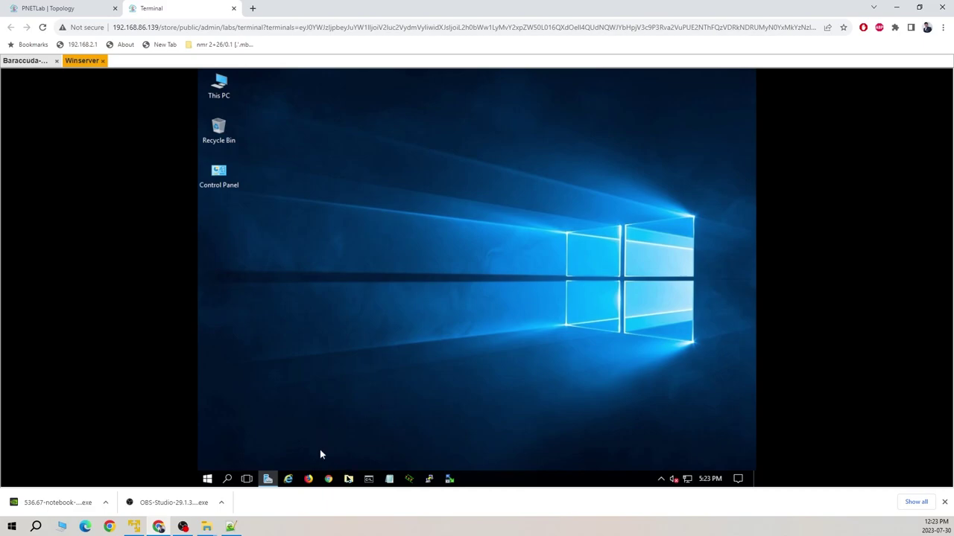
{"action": "left_click", "coordinate": [348, 479]}
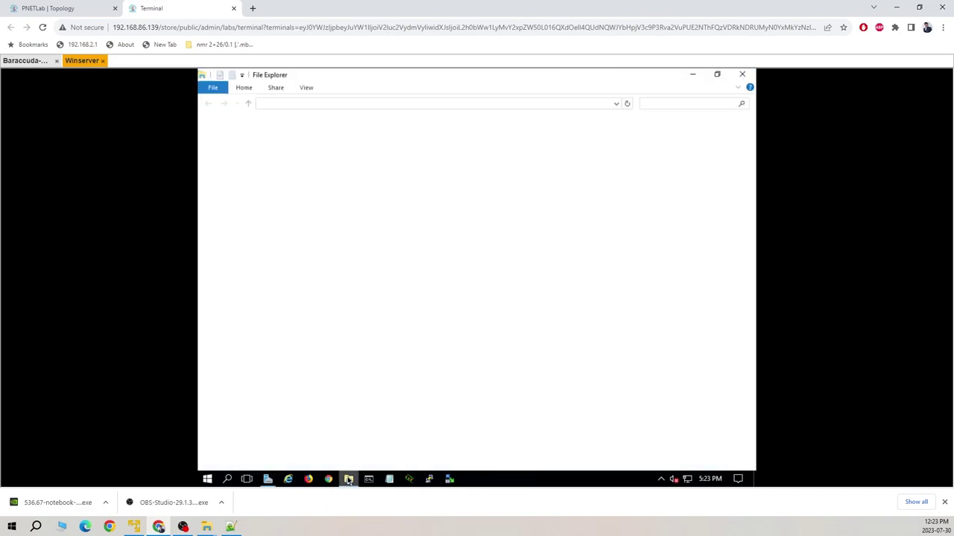
{"action": "left_click", "coordinate": [407, 105]}
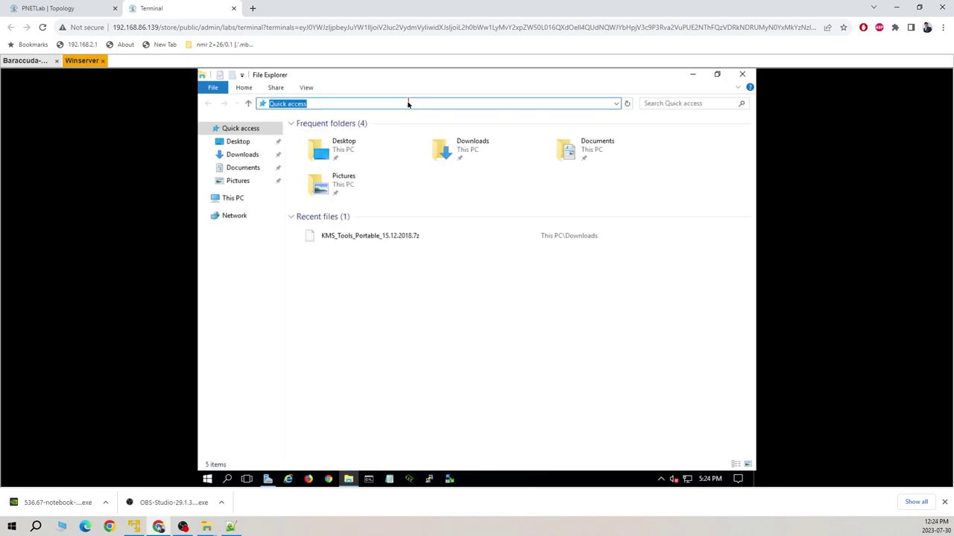
{"action": "type", "text": "\\\\amit-pc\\users\\Admin\\Desktop\\barracuda"}
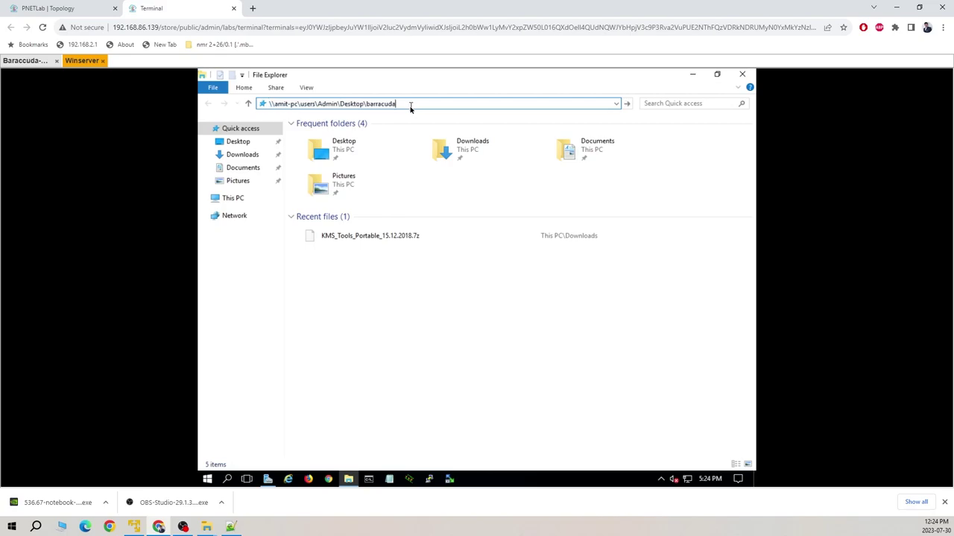
{"action": "key", "text": "Return"}
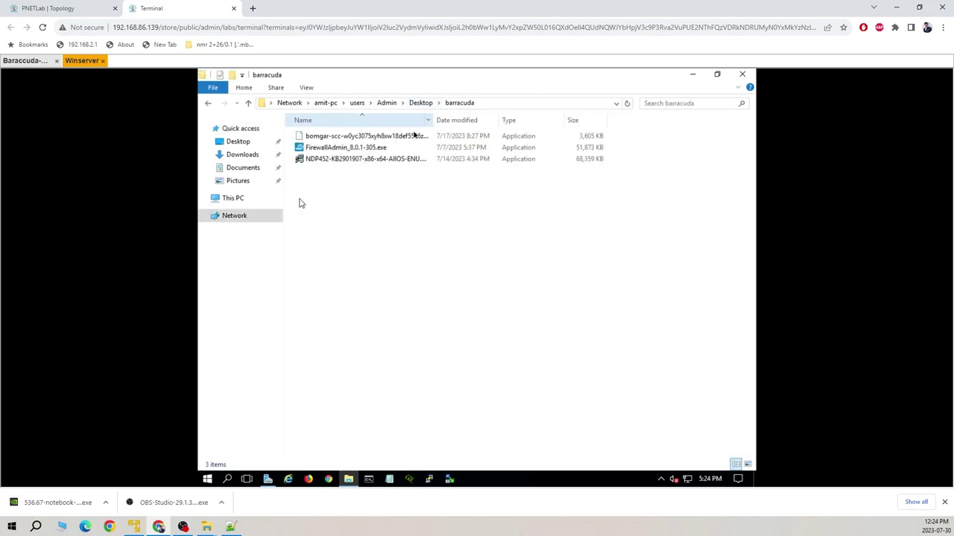
- Copy the FirewallAdmin_8.0.1-305.exe installer and return to the bare desktop
{"action": "left_click", "coordinate": [371, 149]}
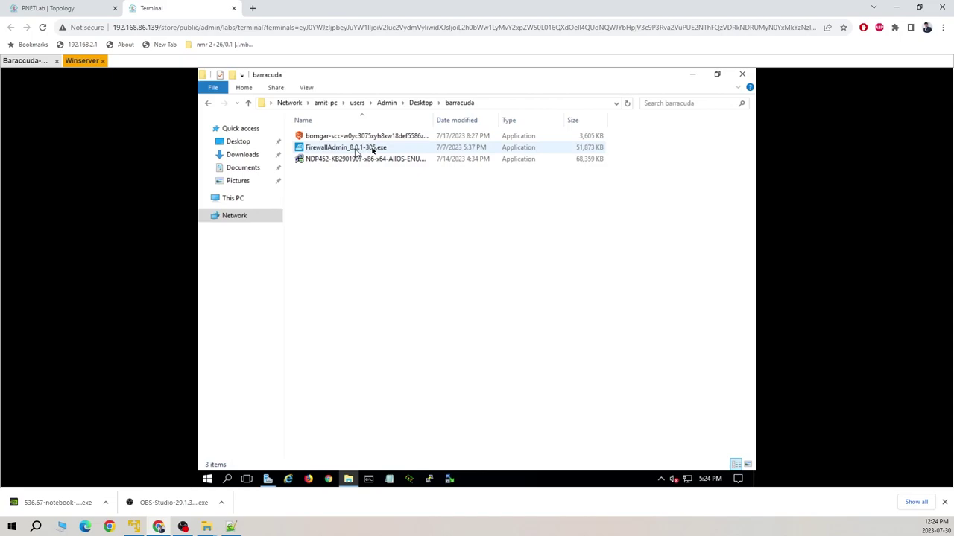
{"action": "left_click", "coordinate": [372, 151]}
{"action": "double_click", "coordinate": [373, 150]}
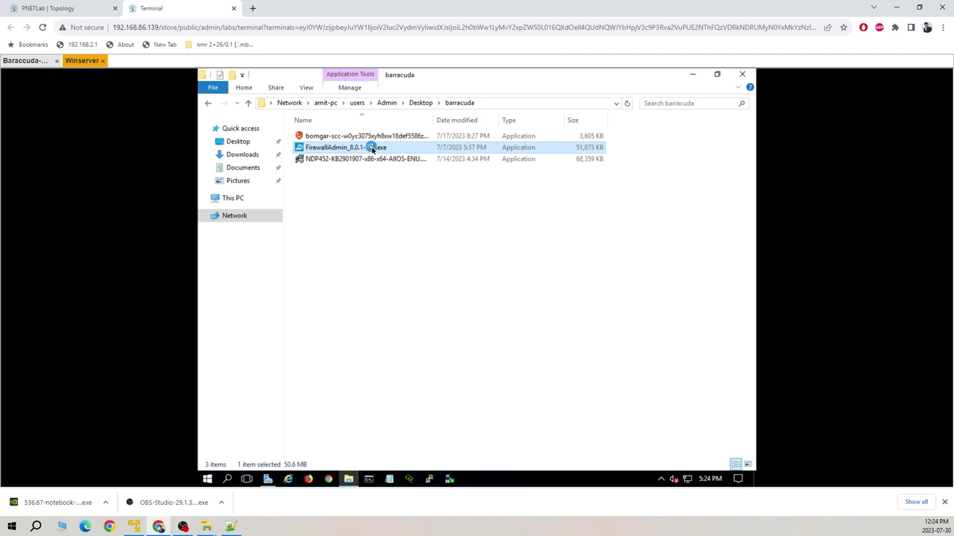
{"action": "right_click", "coordinate": [371, 149]}
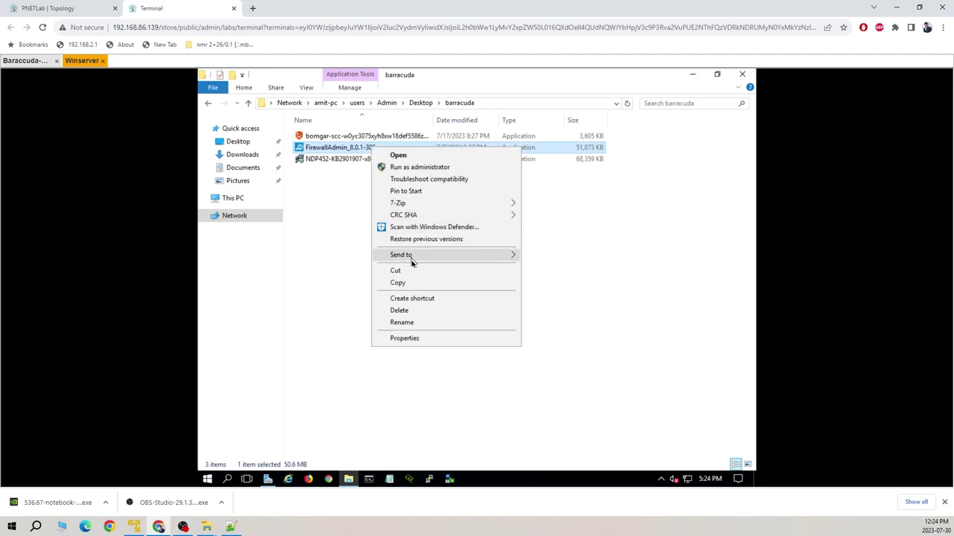
{"action": "left_click", "coordinate": [412, 283]}
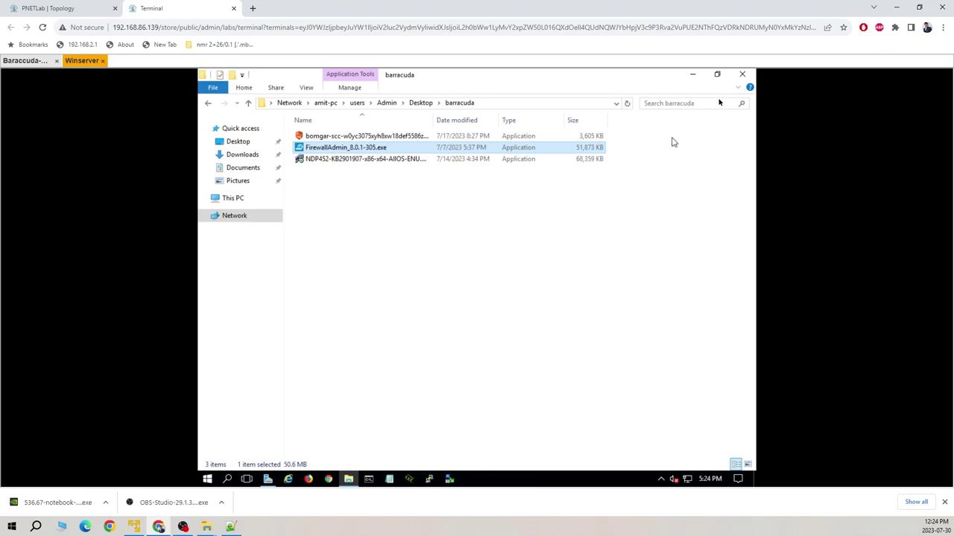
{"action": "left_click", "coordinate": [693, 74]}
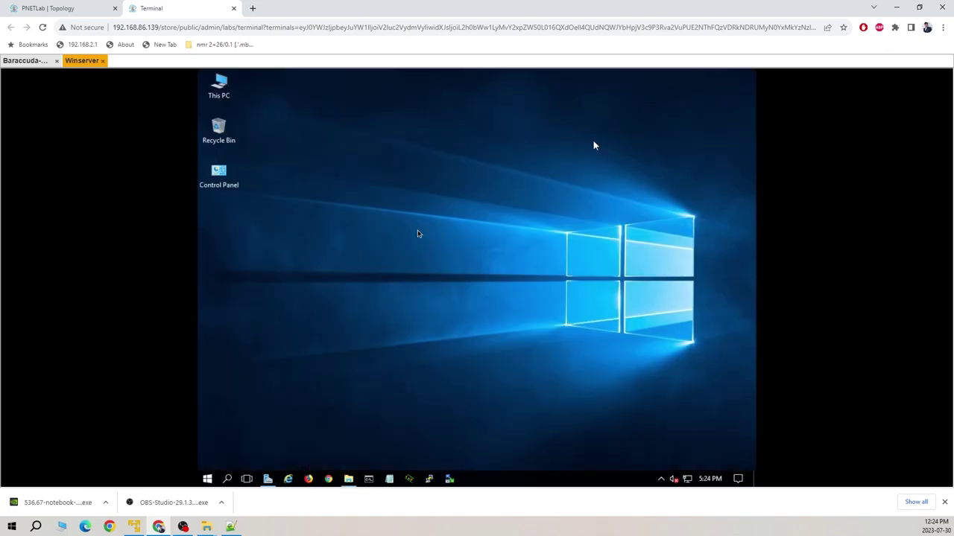
- Paste FirewallAdmin_8.0.1-305.exe onto the desktop, place it under Control Panel, and launch it
{"action": "right_click", "coordinate": [307, 221]}
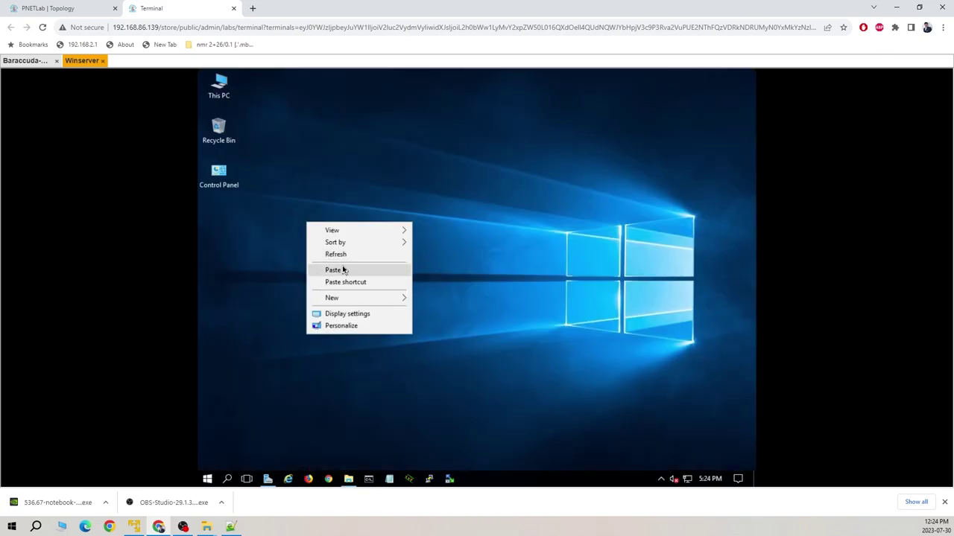
{"action": "left_click", "coordinate": [342, 270]}
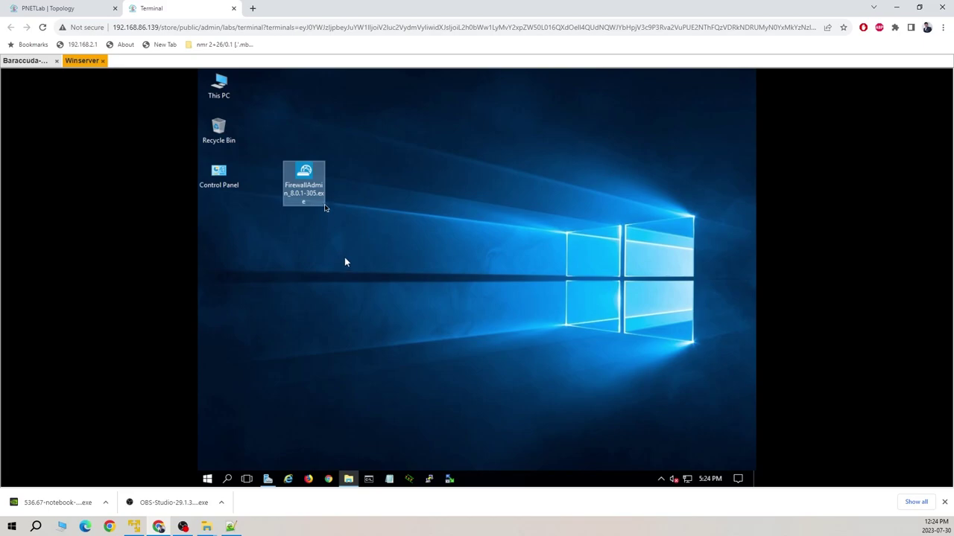
{"action": "right_click", "coordinate": [444, 169]}
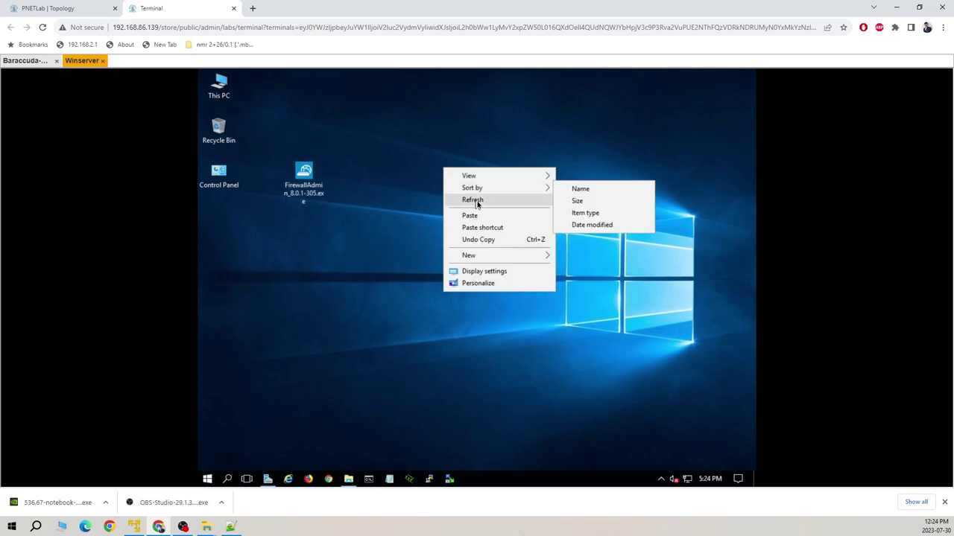
{"action": "left_click", "coordinate": [476, 201]}
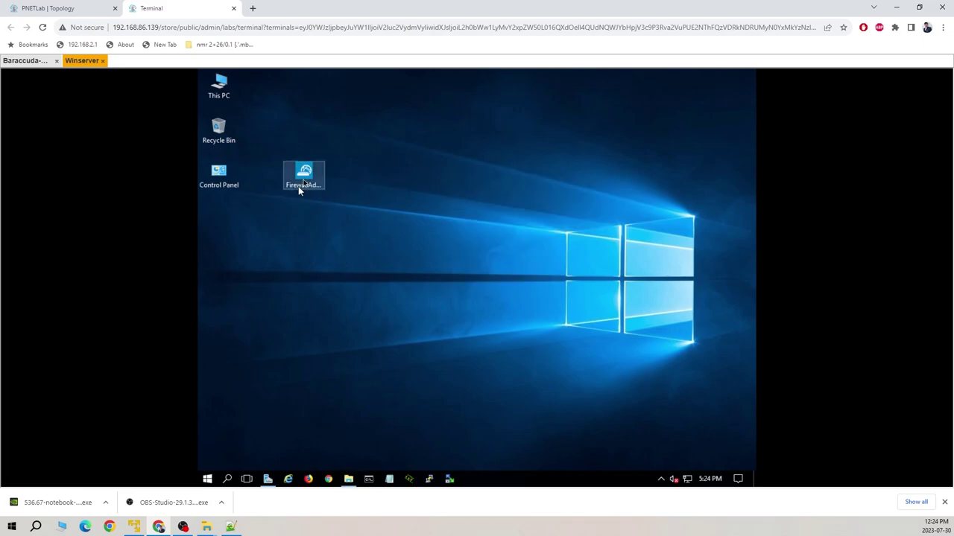
{"action": "left_click_drag", "start_coordinate": [304, 182], "coordinate": [227, 229]}
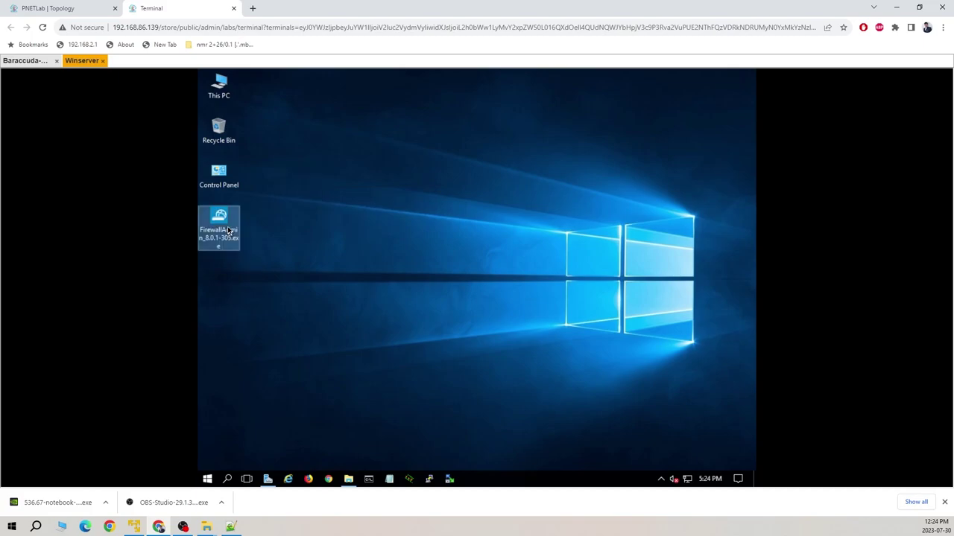
{"action": "double_click", "coordinate": [226, 229]}
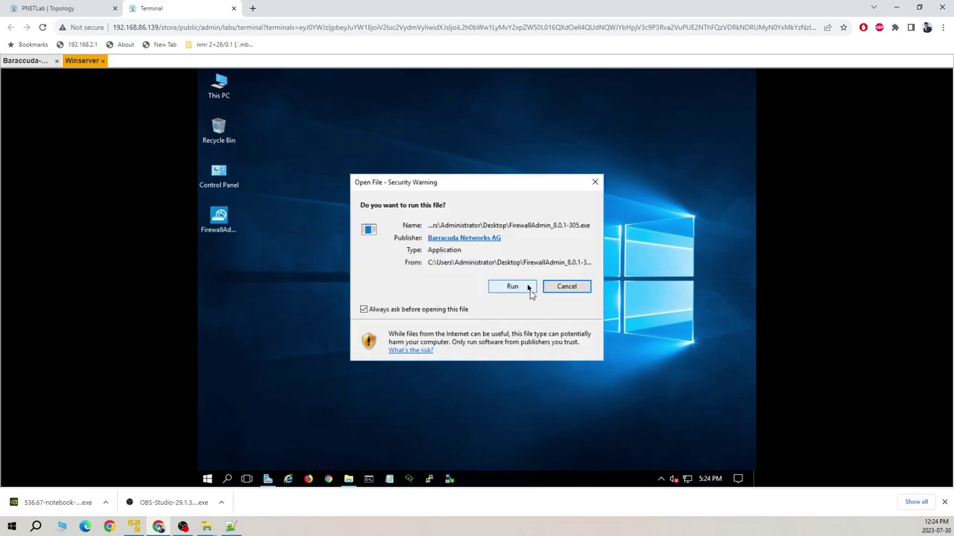
- Allow Firewall Admin to run, check the Barracuda console, then select the Winserver–Net link in the topology
{"action": "left_click", "coordinate": [514, 287]}
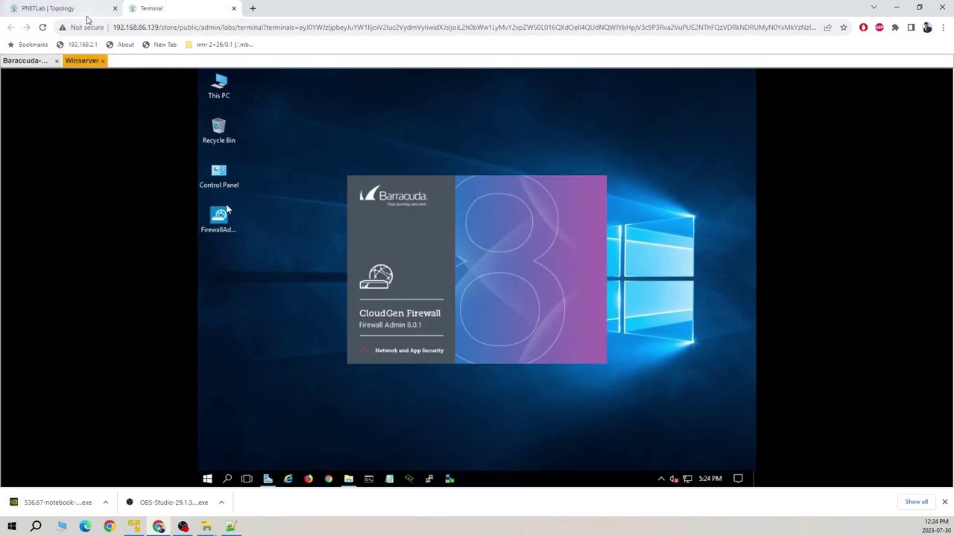
{"action": "left_click", "coordinate": [34, 62]}
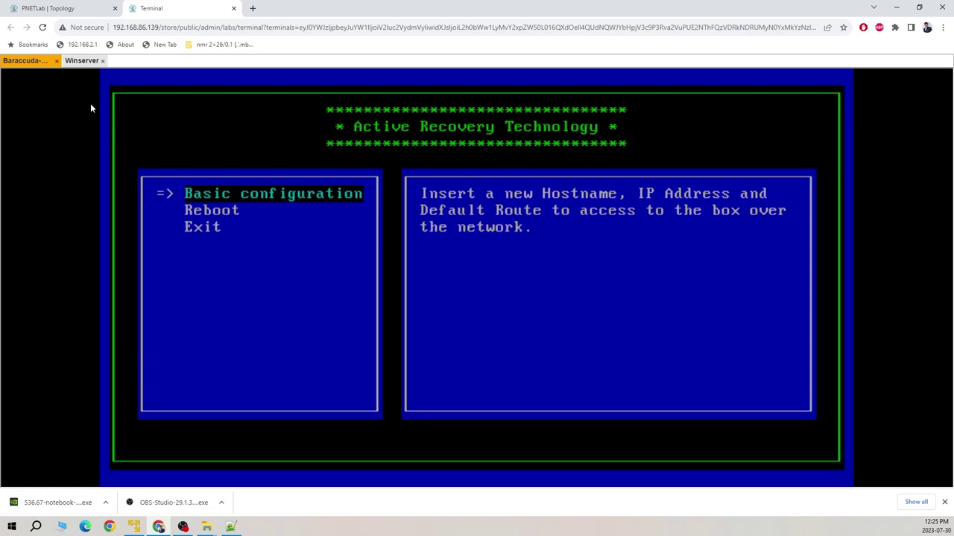
{"action": "left_click", "coordinate": [84, 61]}
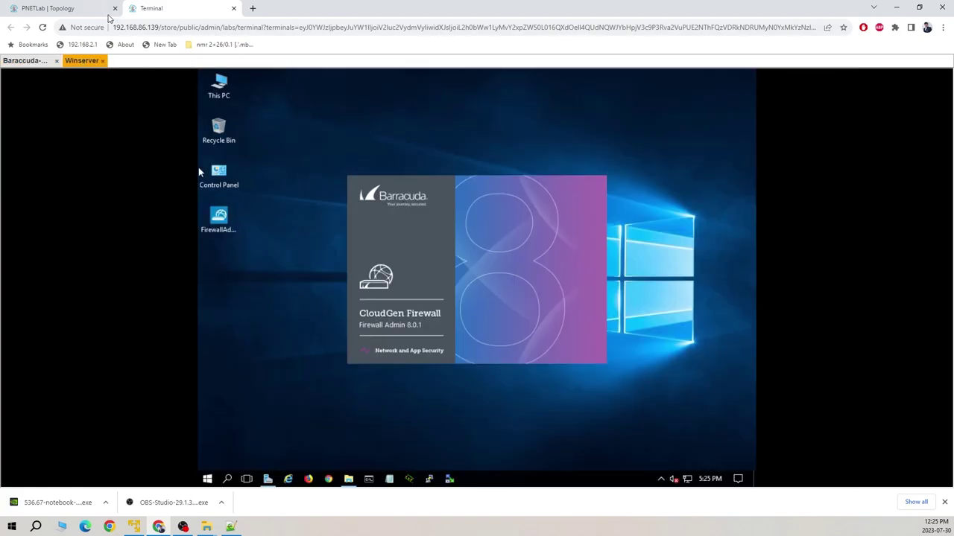
{"action": "left_click", "coordinate": [64, 8]}
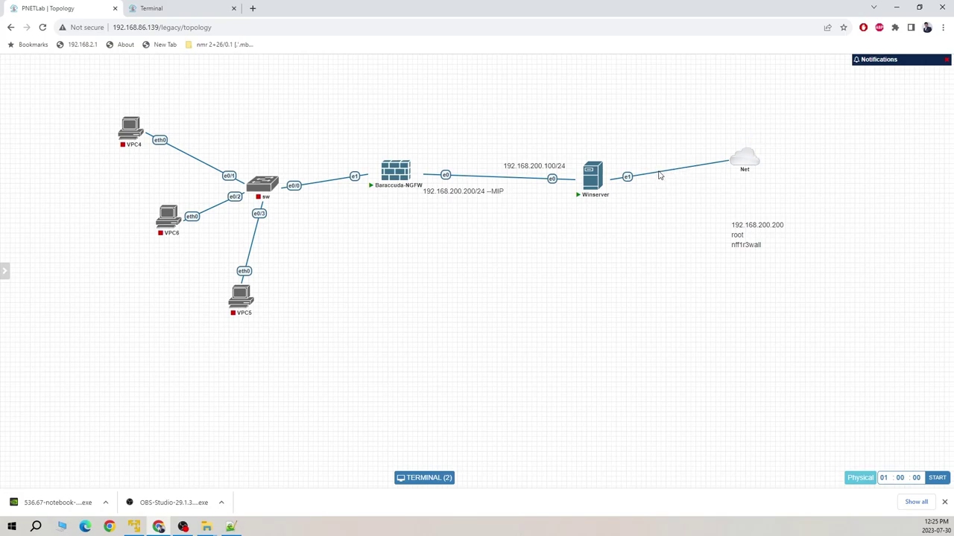
{"action": "left_click", "coordinate": [644, 179]}
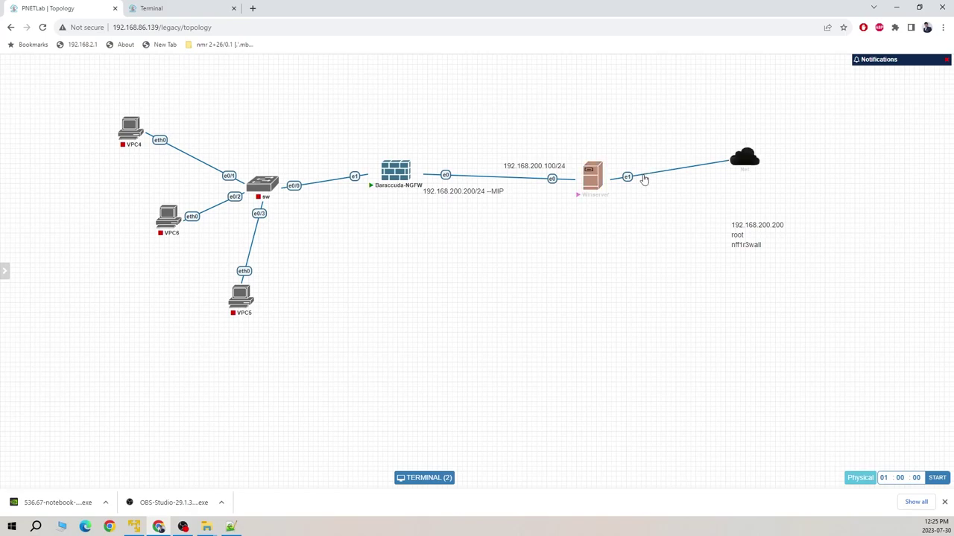
- Delete the Winserver–Net cloud link and return to the Winserver console
{"action": "right_click", "coordinate": [645, 178]}
{"action": "left_click", "coordinate": [669, 230]}
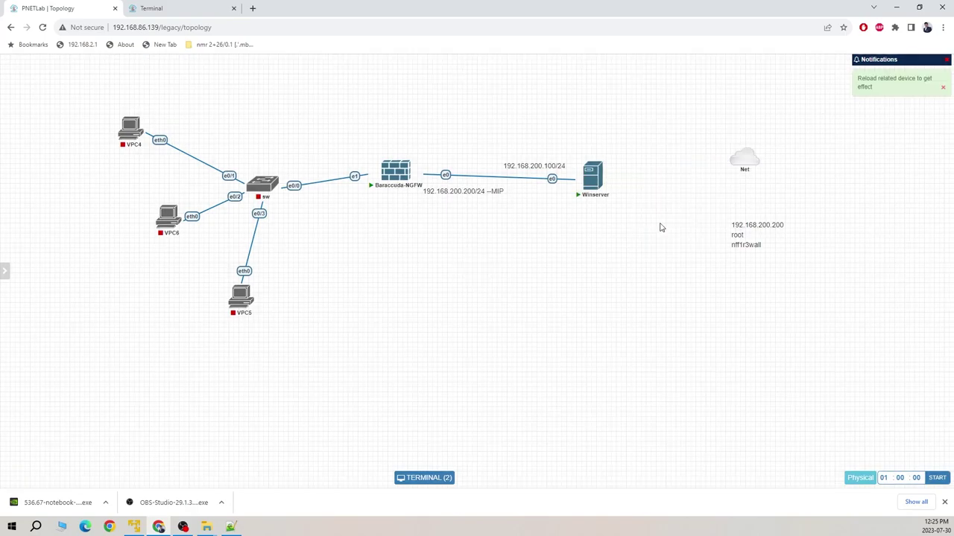
{"action": "left_click", "coordinate": [192, 12]}
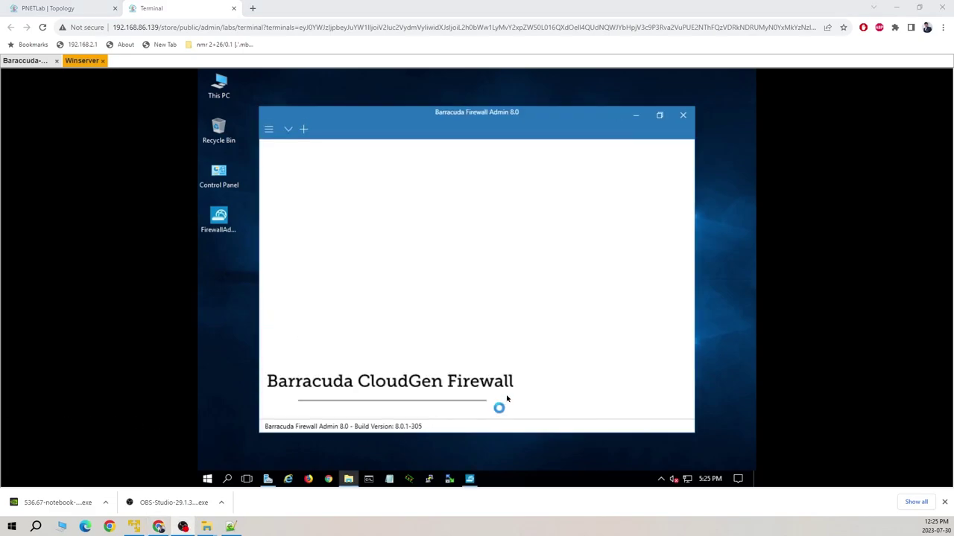
- Maximize the Firewall Admin window to fill the Winserver desktop
{"action": "left_click", "coordinate": [659, 115]}
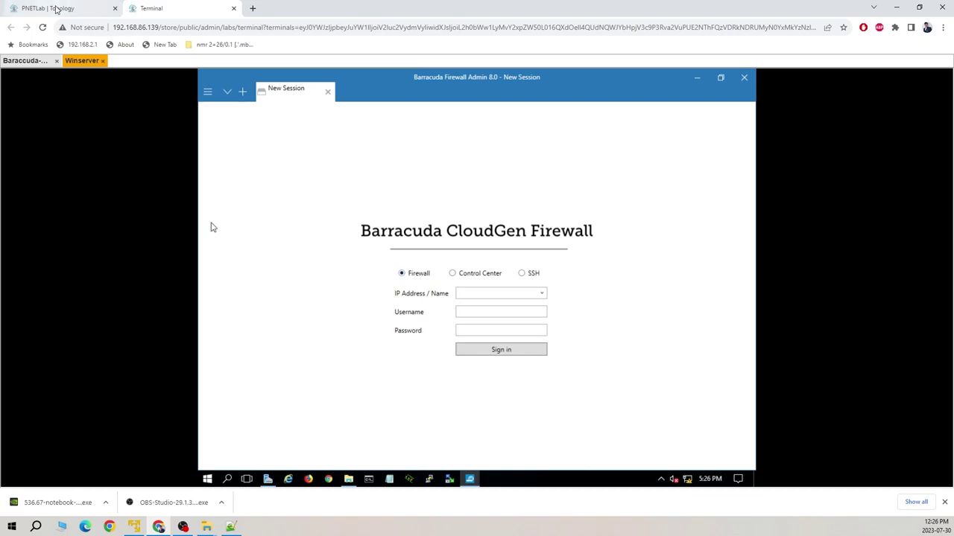
{"action": "key", "text": "ctrl+1"}
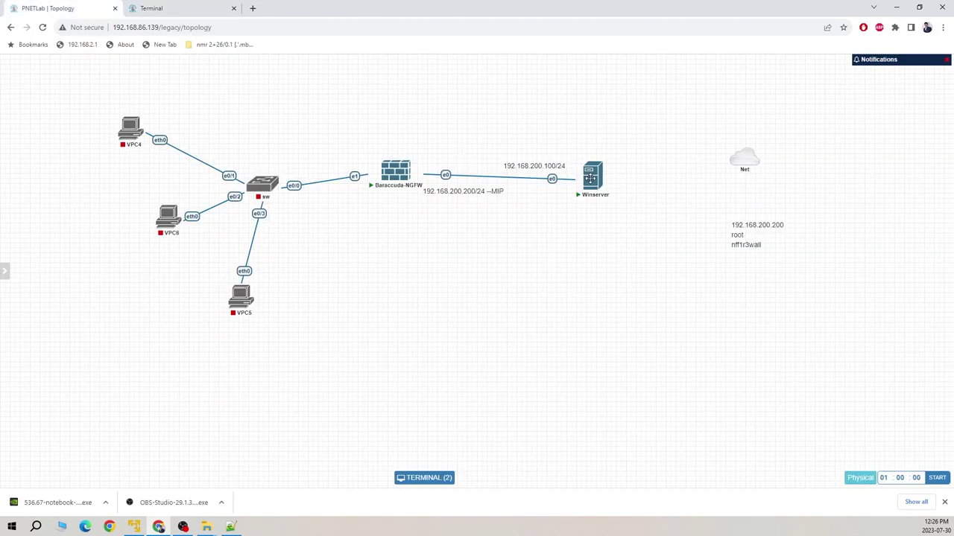
{"action": "mouse_move", "coordinate": [605, 171]}
{"action": "left_click", "coordinate": [185, 10]}
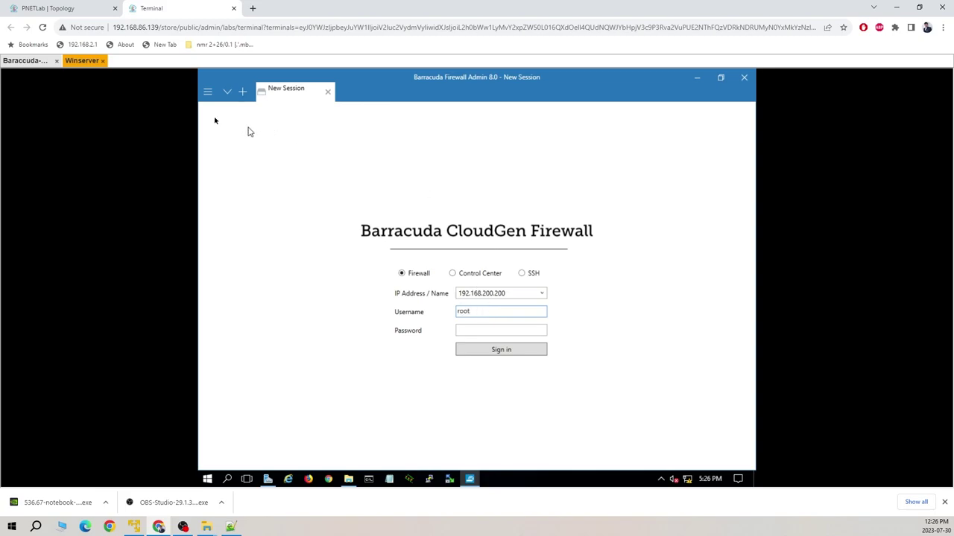
- Correct the password line in the topology's credentials note, then return to the login
{"action": "left_click", "coordinate": [91, 16]}
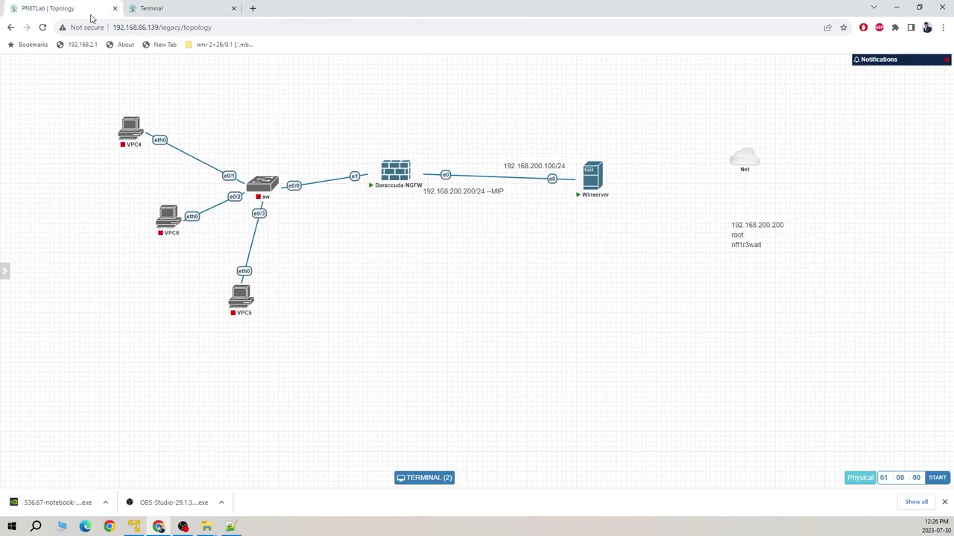
{"action": "double_click", "coordinate": [746, 244]}
{"action": "left_click", "coordinate": [742, 254]}
{"action": "type", "text": "g"}
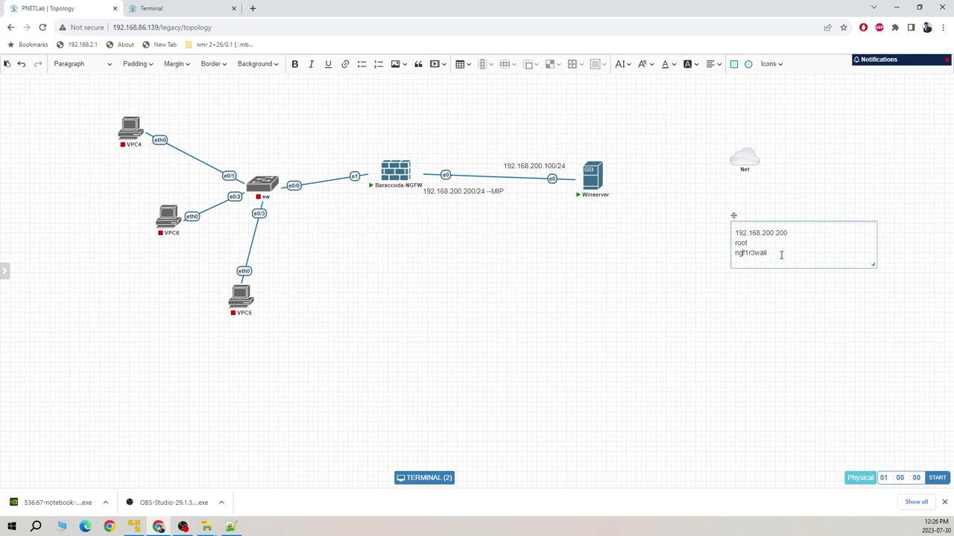
{"action": "left_click", "coordinate": [192, 13]}
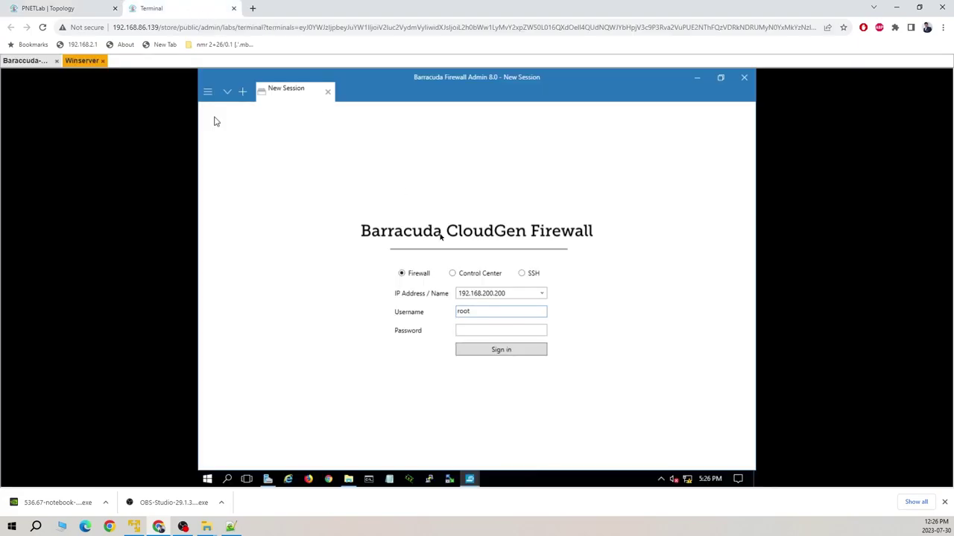
- Sign in to 192.168.200.200 as root and trust the firewall's certificate
{"action": "left_click", "coordinate": [488, 329]}
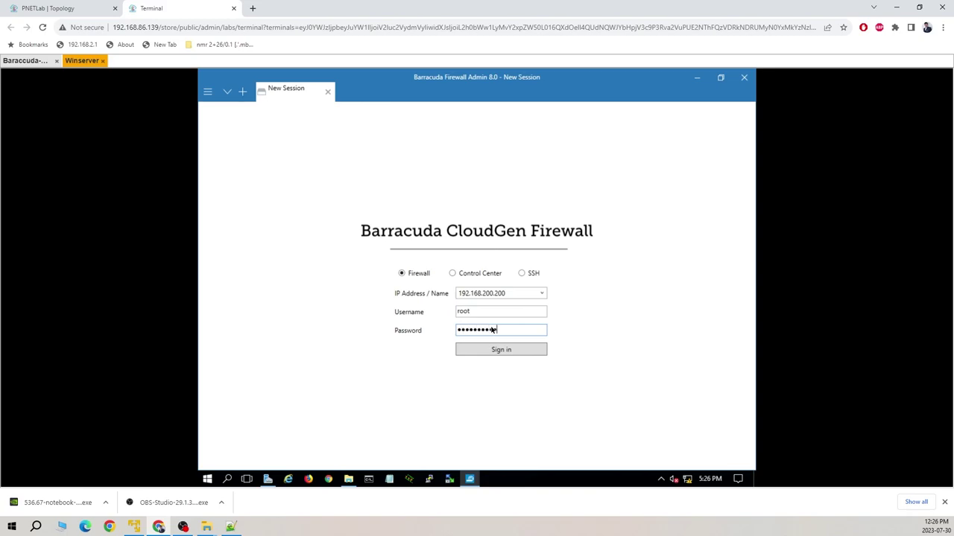
{"action": "key", "text": "Return"}
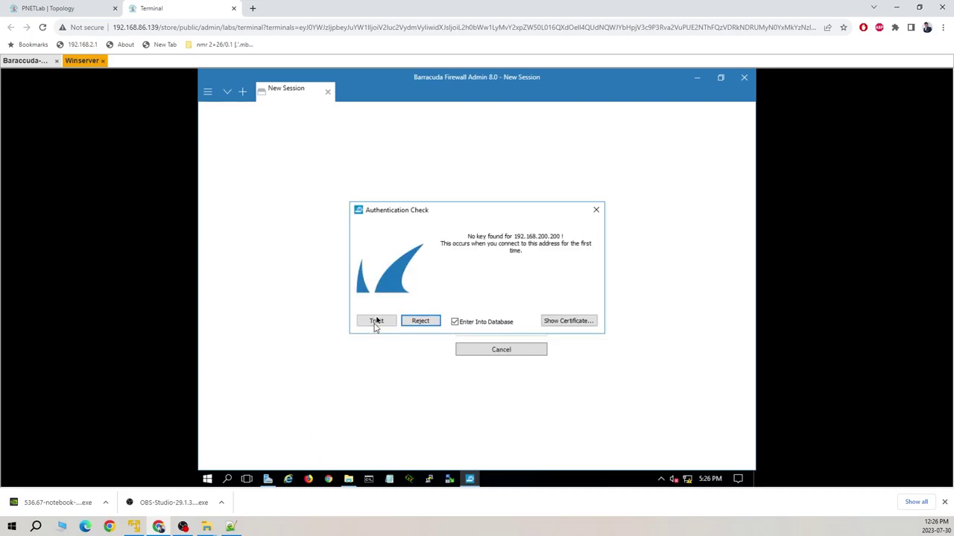
{"action": "left_click", "coordinate": [376, 322]}
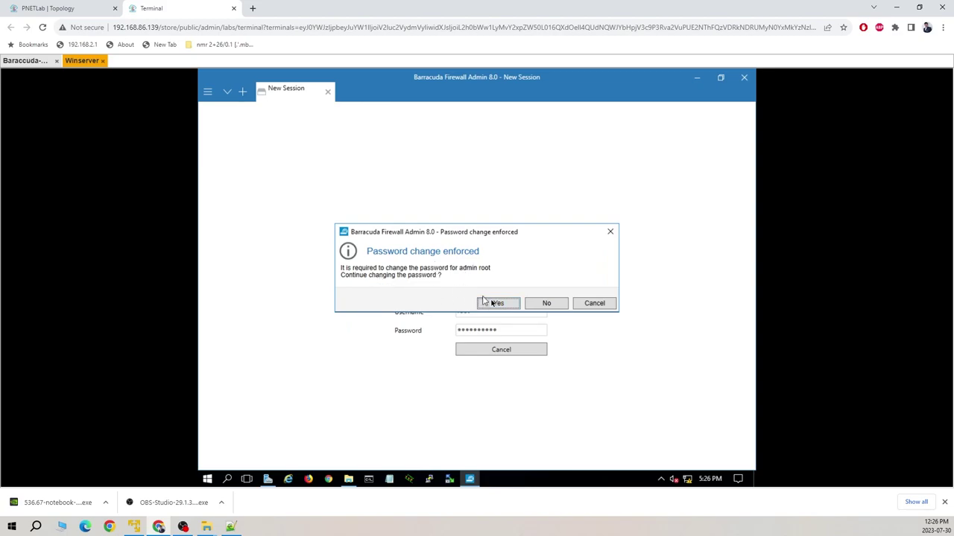
- Complete the enforced root password change with the old and new passwords
{"action": "left_click", "coordinate": [505, 304]}
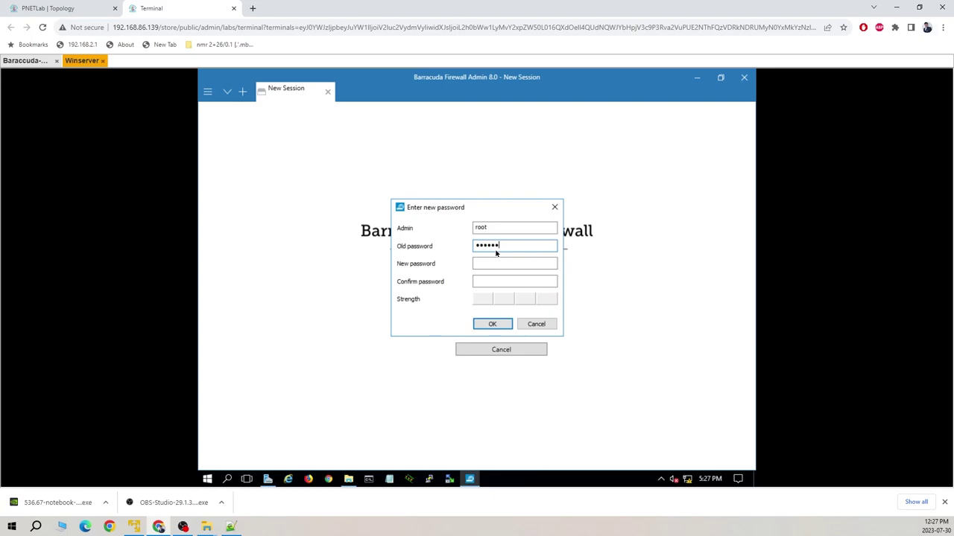
{"action": "type", "text": "ngf1r3wall"}
{"action": "key", "text": "Tab"}
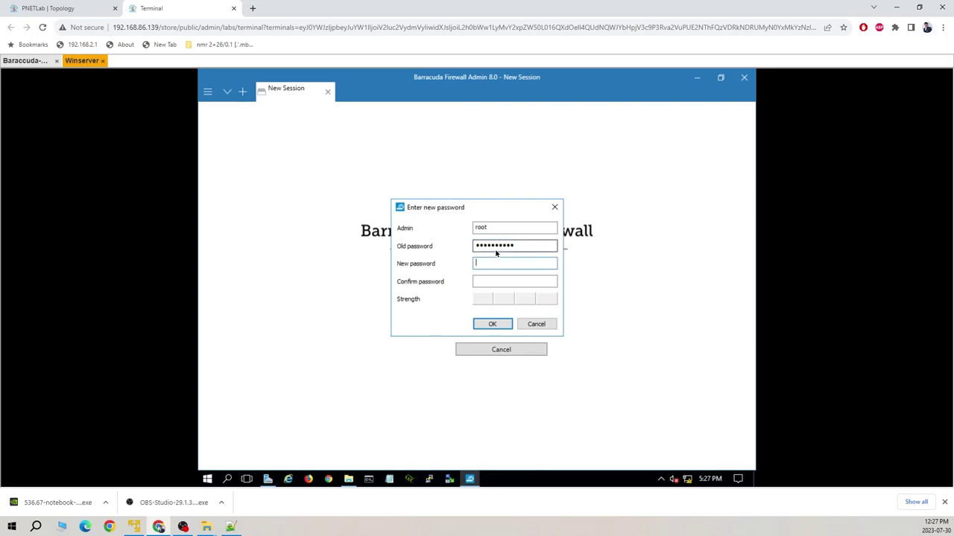
{"action": "type", "text": "n"}
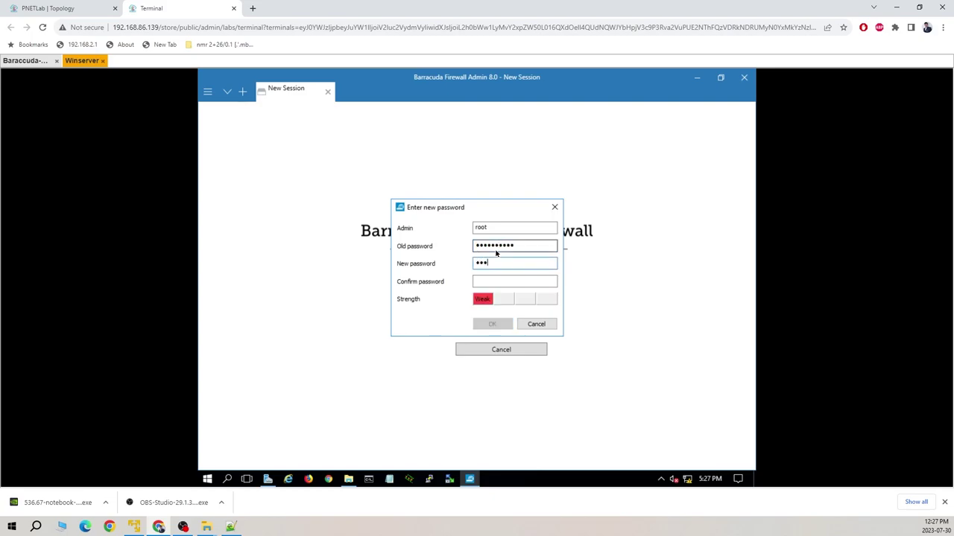
{"action": "type", "text": "ngf"}
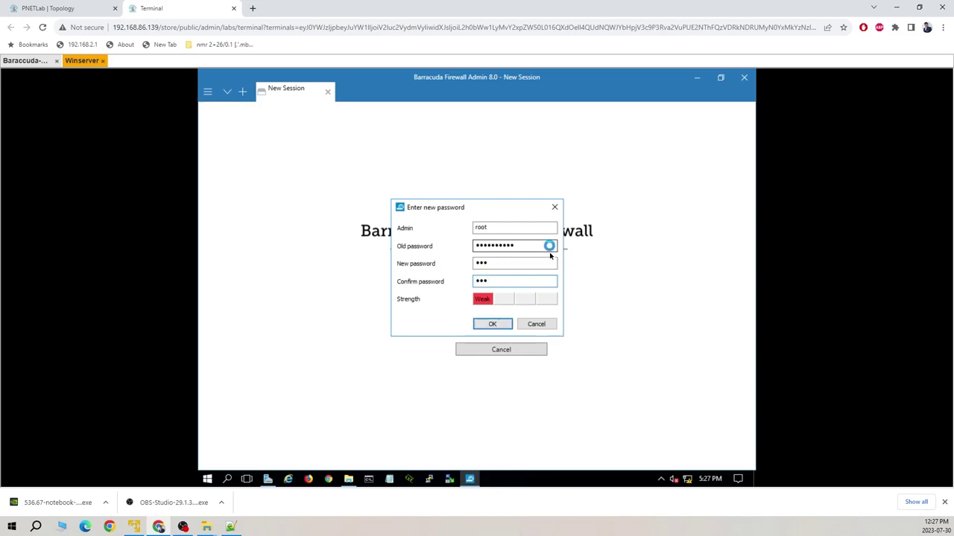
{"action": "key", "text": "Return"}
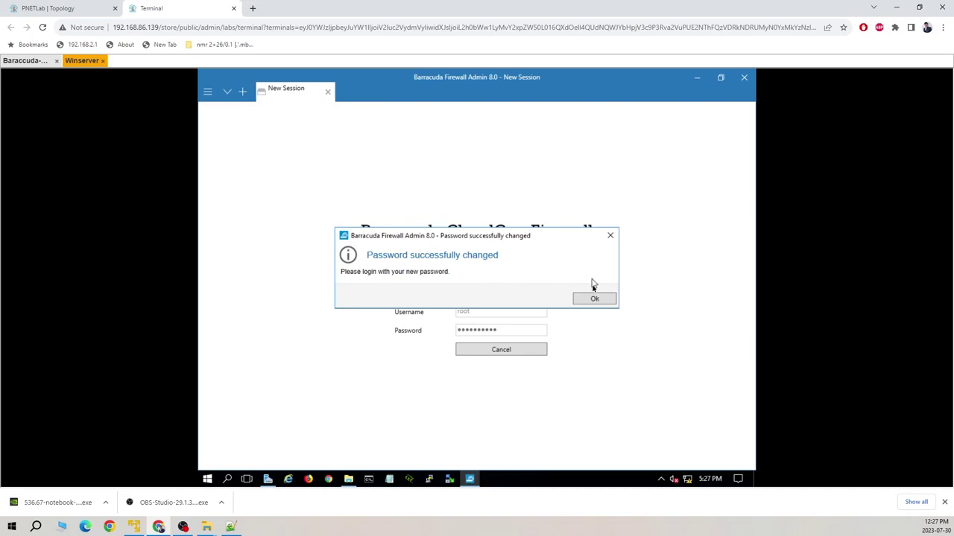
{"action": "left_click", "coordinate": [599, 301]}
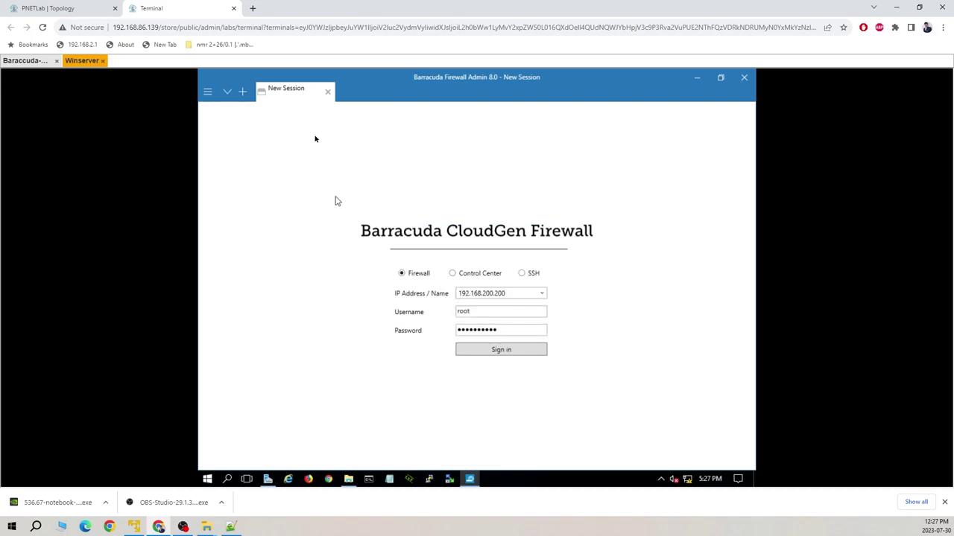
- Sign in again with the new root password
{"action": "left_click_drag", "start_coordinate": [521, 330], "coordinate": [403, 332]}
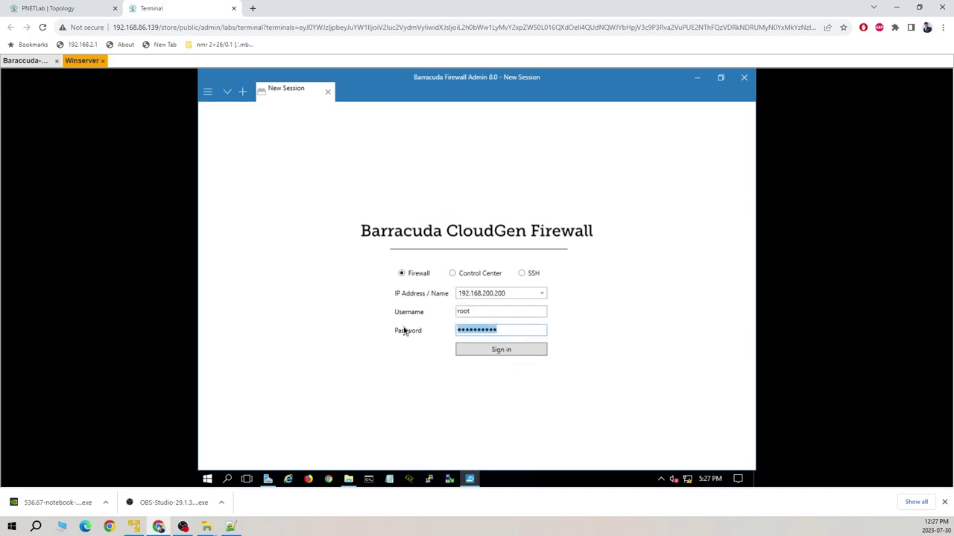
{"action": "type", "text": "ng"}
{"action": "key", "text": "Return"}
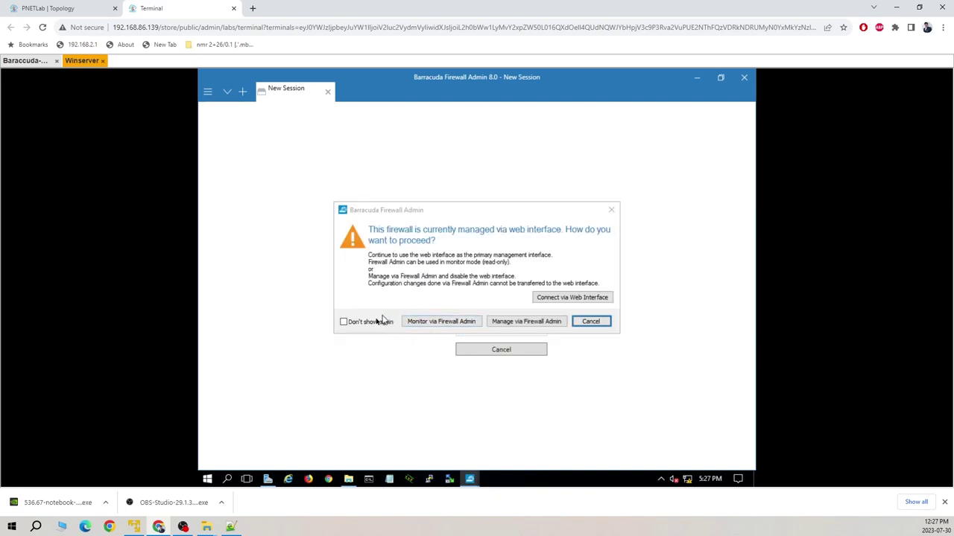
- Choose Manage via Firewall Admin, suppressing the warning and confirming the web interface is disabled
{"action": "left_click", "coordinate": [361, 323]}
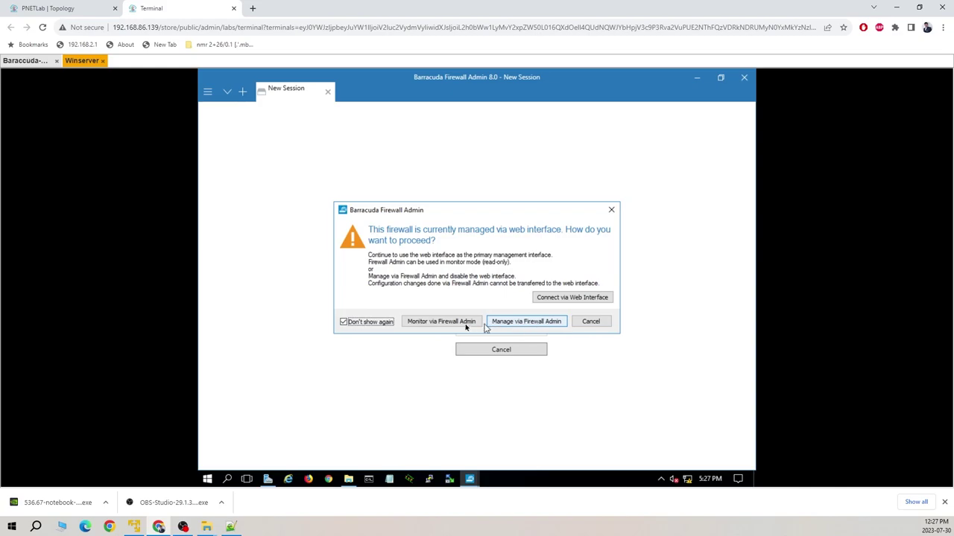
{"action": "left_click", "coordinate": [524, 324]}
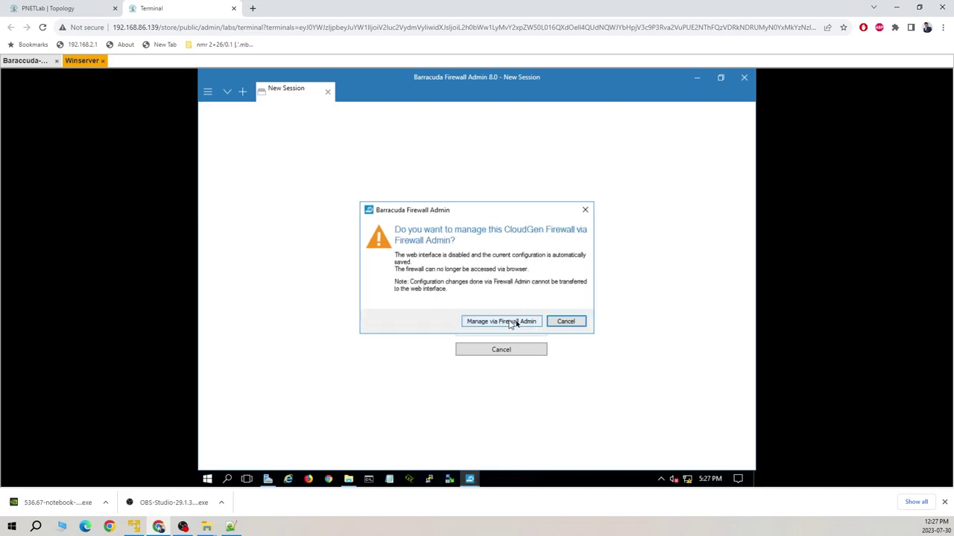
{"action": "left_click", "coordinate": [496, 323]}
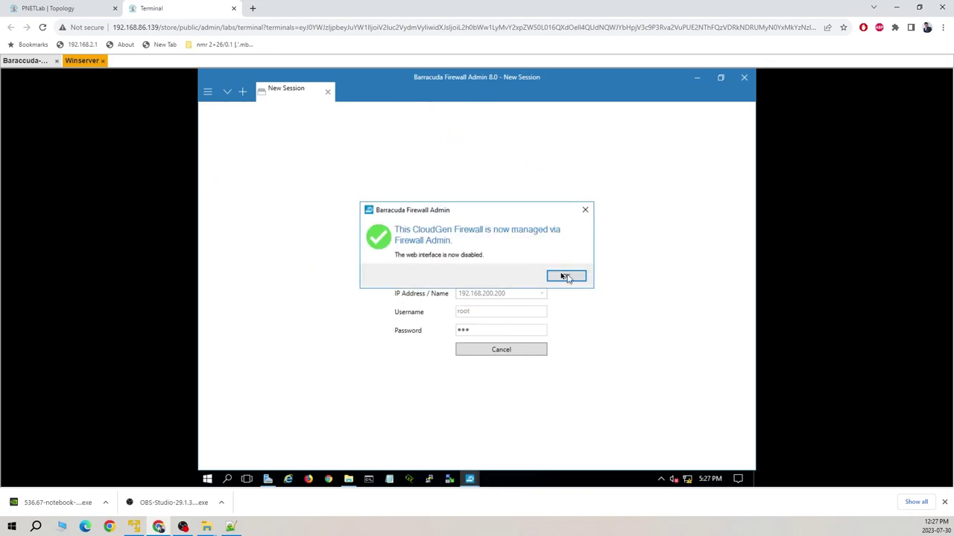
{"action": "left_click", "coordinate": [565, 277]}
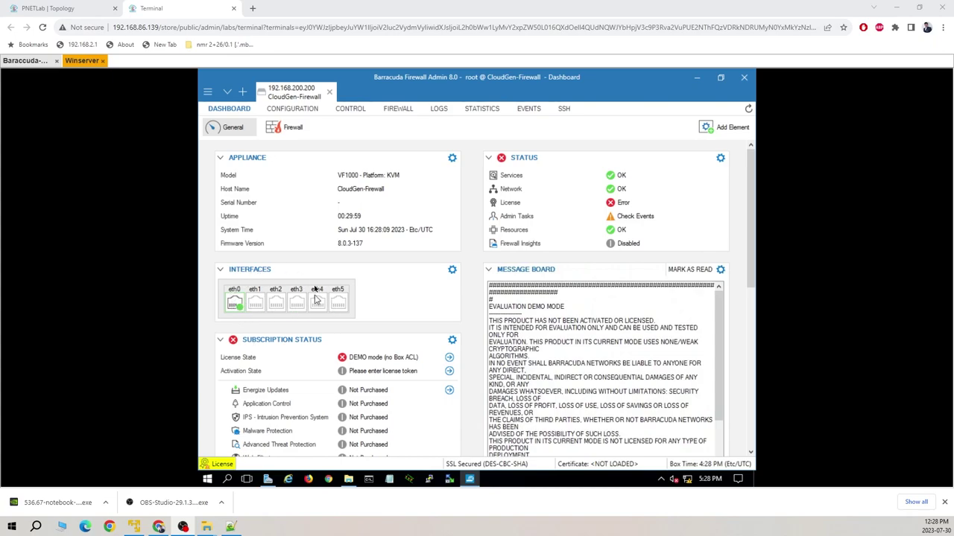
{"action": "scroll", "coordinate": [362, 378], "scroll_direction": "down", "scroll_amount": 4}
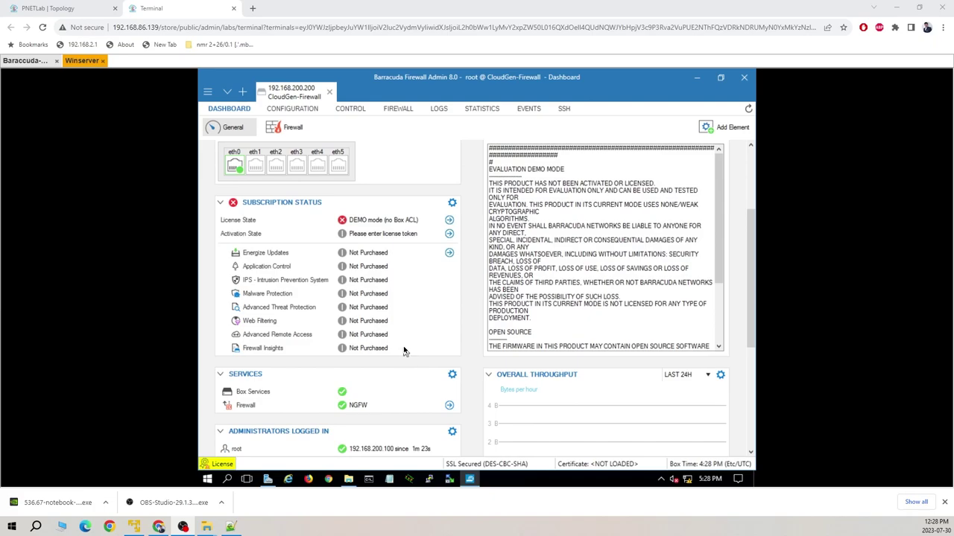
{"action": "scroll", "coordinate": [405, 350], "scroll_direction": "down", "scroll_amount": 2}
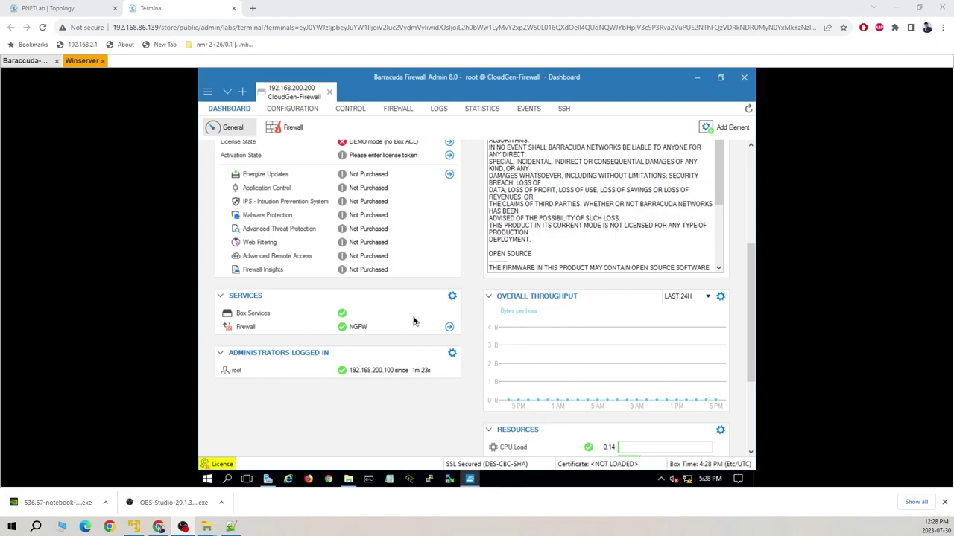
{"action": "scroll", "coordinate": [414, 322], "scroll_direction": "up", "scroll_amount": 5}
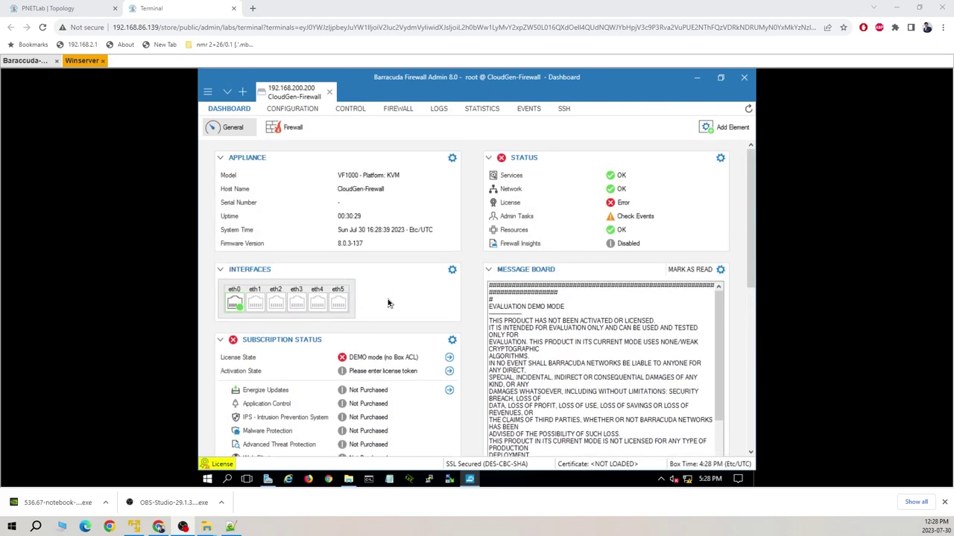
{"action": "left_click", "coordinate": [74, 10]}
{"action": "mouse_move", "coordinate": [397, 176]}
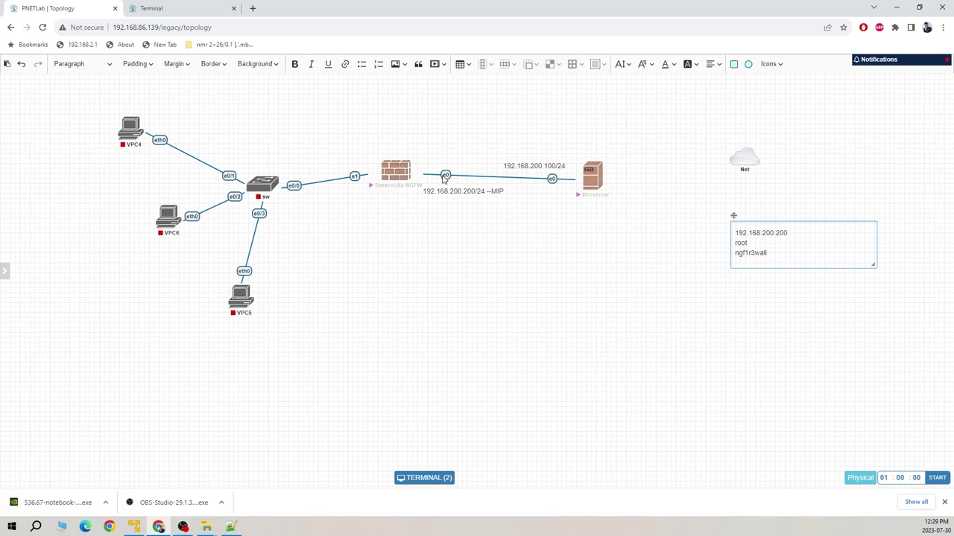
{"action": "left_click", "coordinate": [395, 171]}
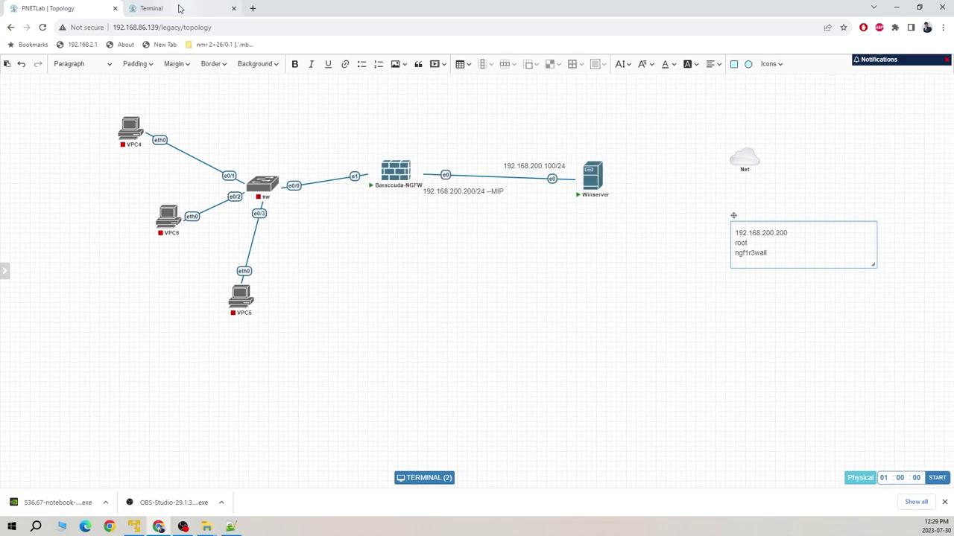
{"action": "left_click", "coordinate": [181, 8]}
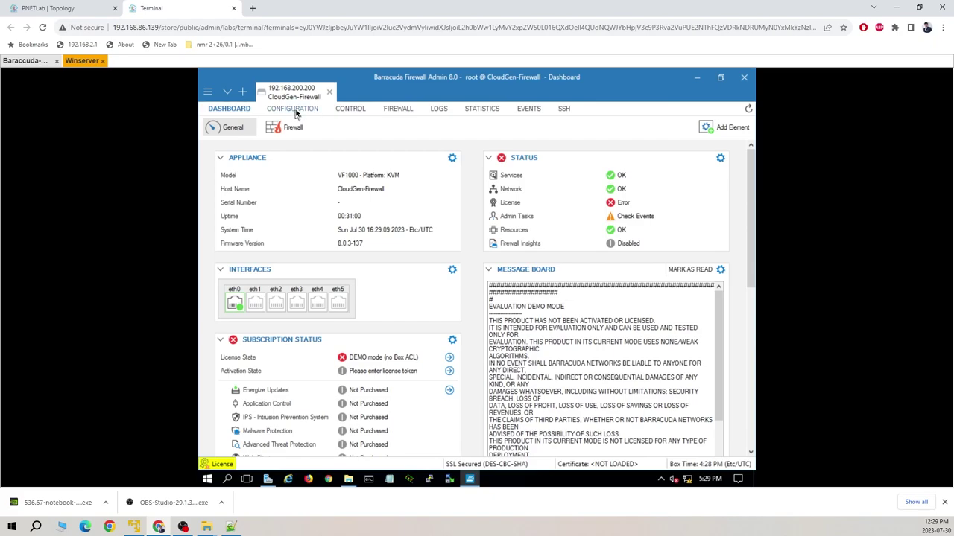
- Expand Assigned Services in Configuration, then check Network and Licenses status in Control
{"action": "left_click", "coordinate": [296, 113]}
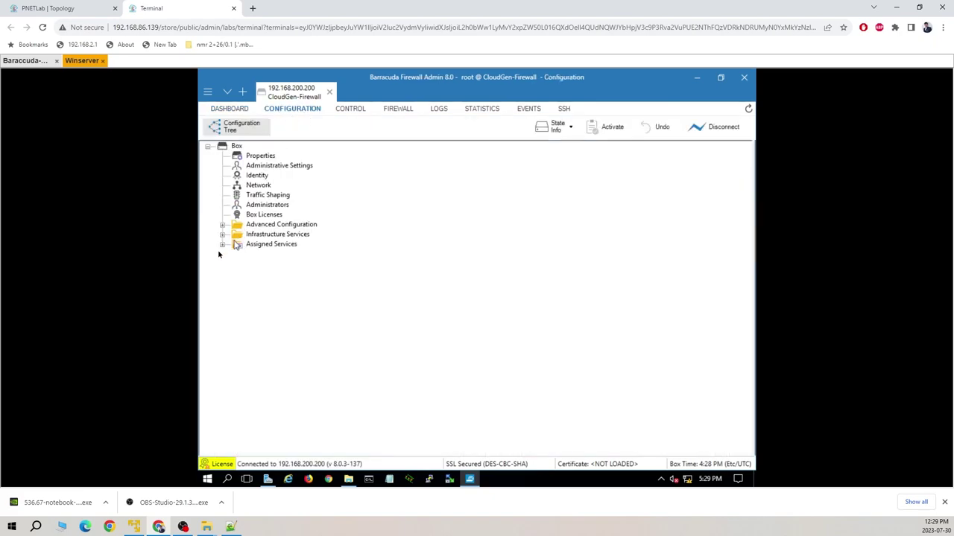
{"action": "left_click", "coordinate": [222, 244]}
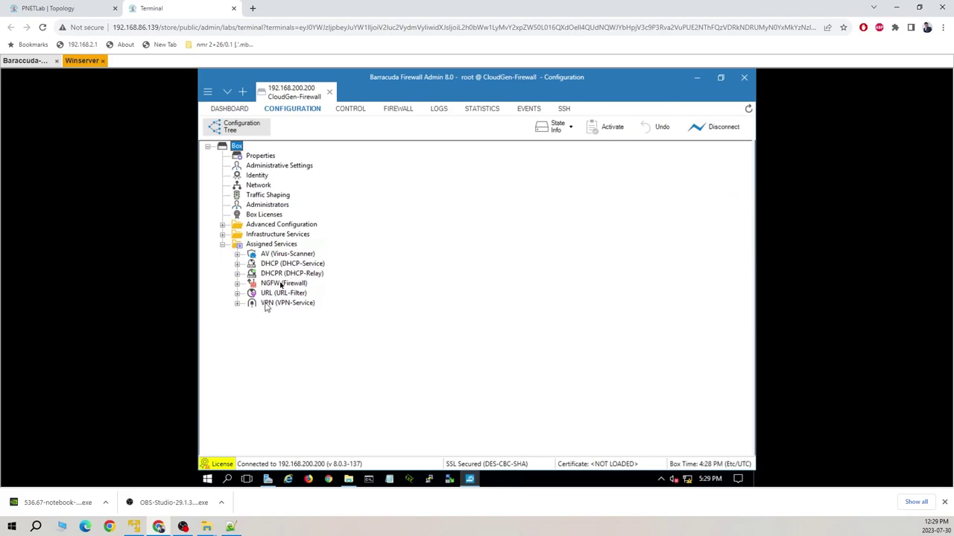
{"action": "left_click", "coordinate": [350, 109]}
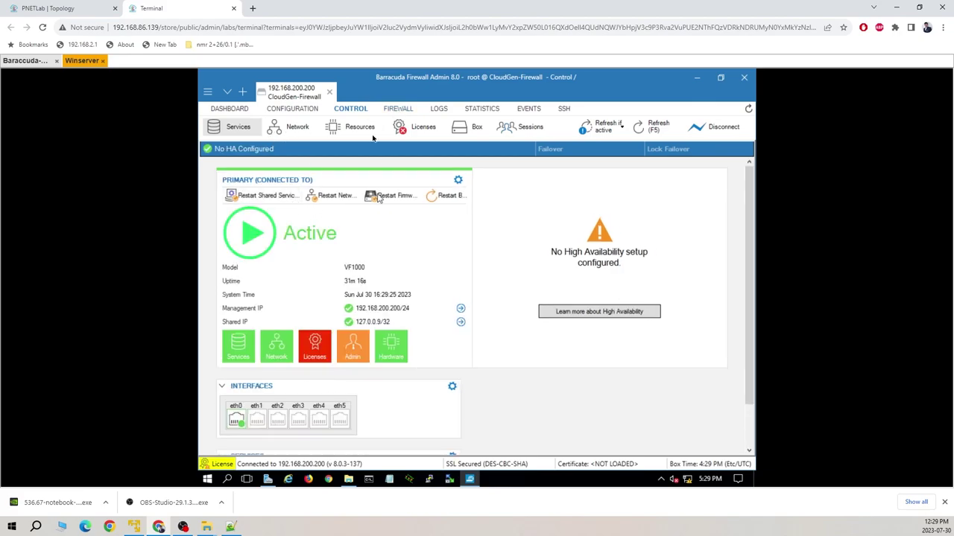
{"action": "left_click", "coordinate": [295, 130]}
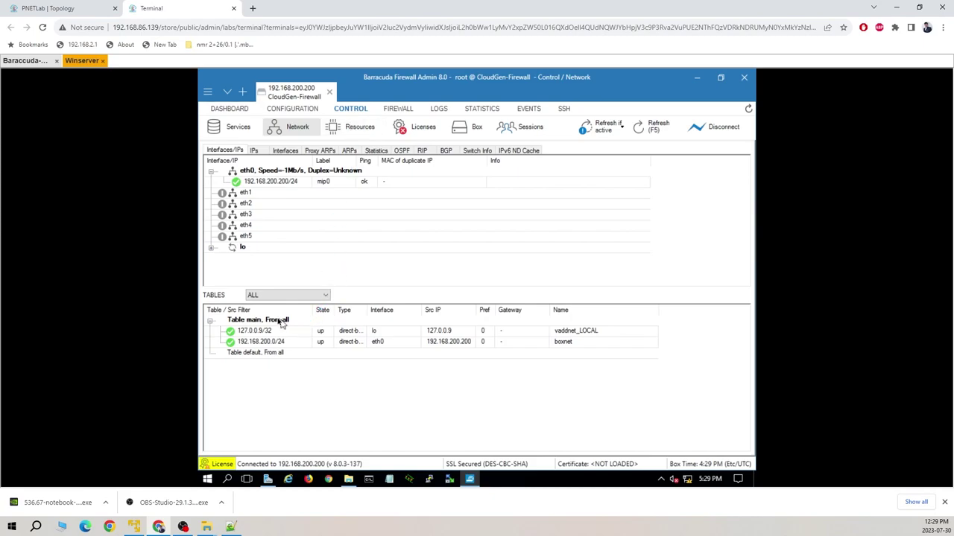
{"action": "left_click", "coordinate": [417, 132]}
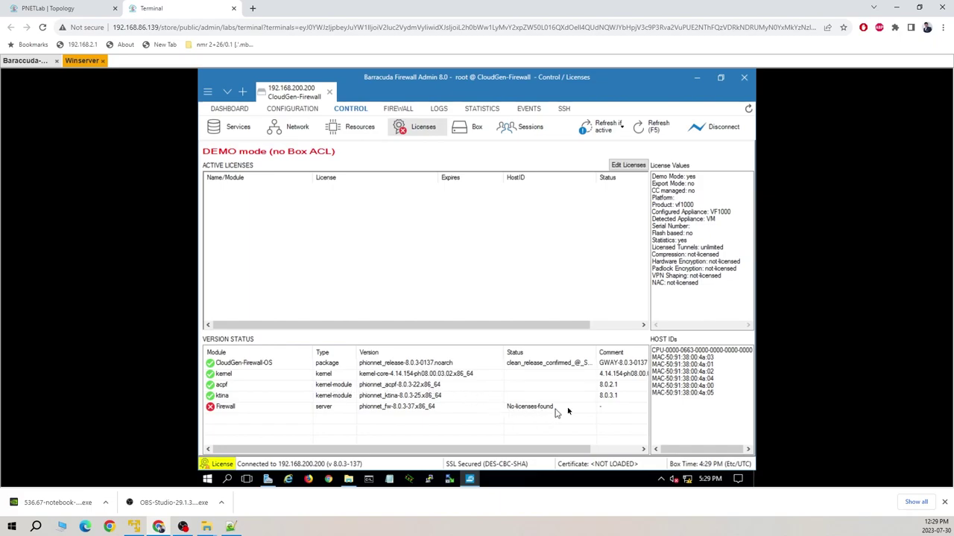
- Review the Box operating system and network actions, then open the Firewall monitoring views
{"action": "left_click", "coordinate": [477, 128]}
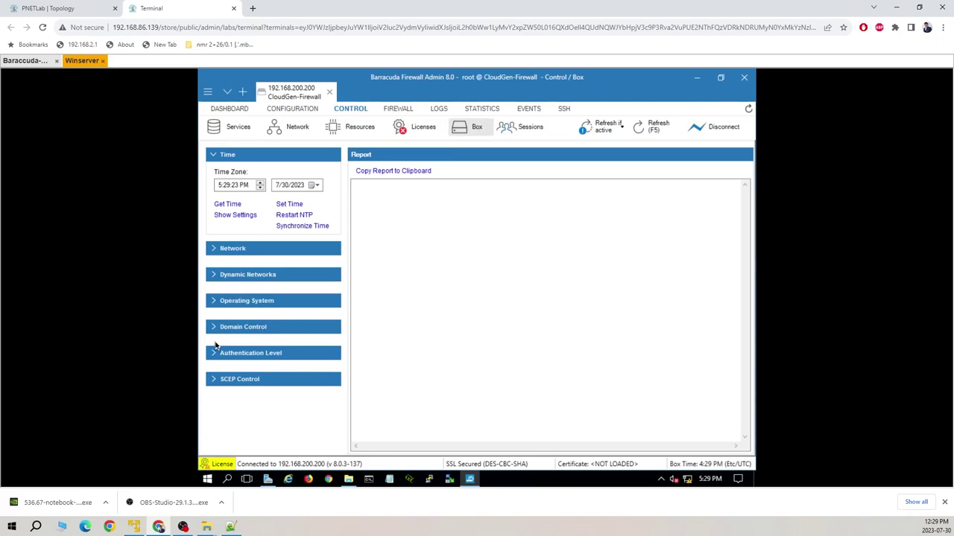
{"action": "left_click", "coordinate": [214, 302]}
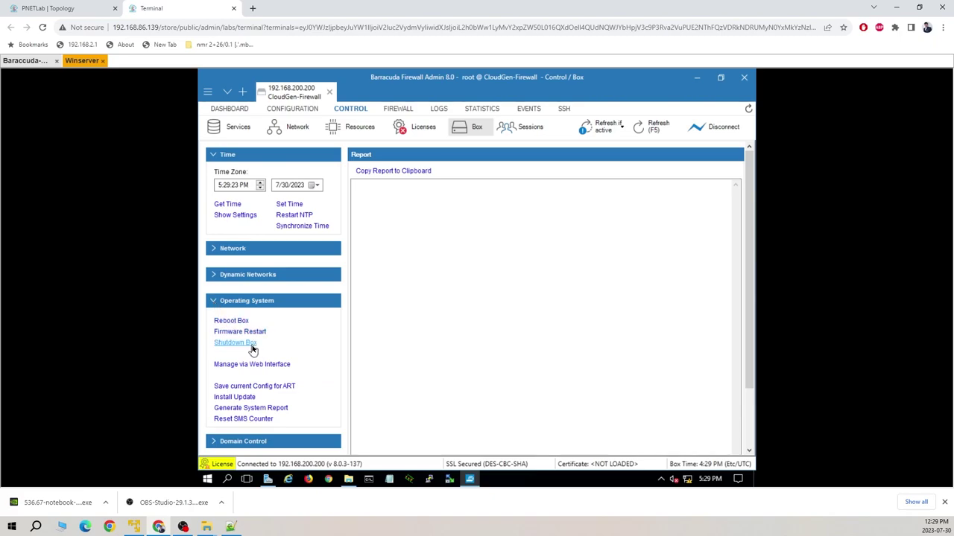
{"action": "left_click", "coordinate": [217, 249]}
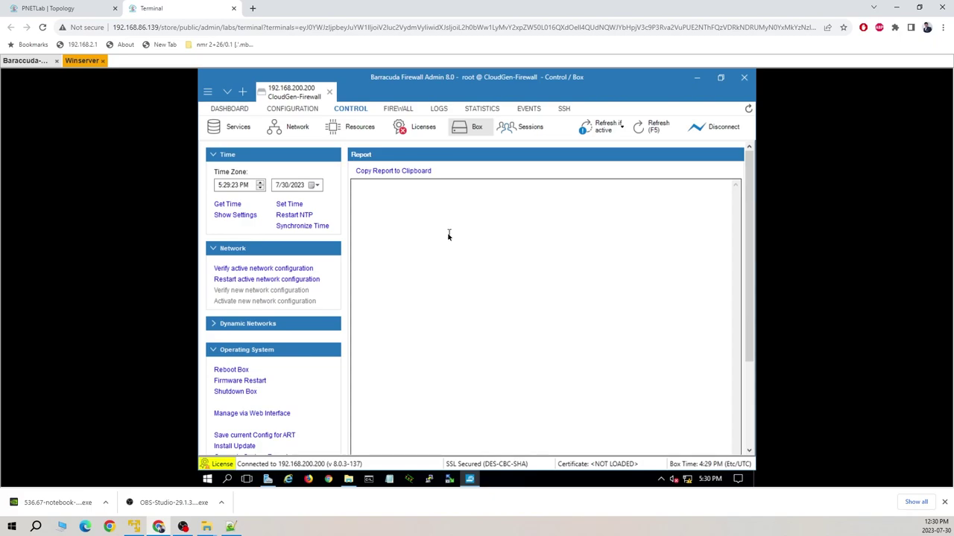
{"action": "left_click", "coordinate": [398, 109]}
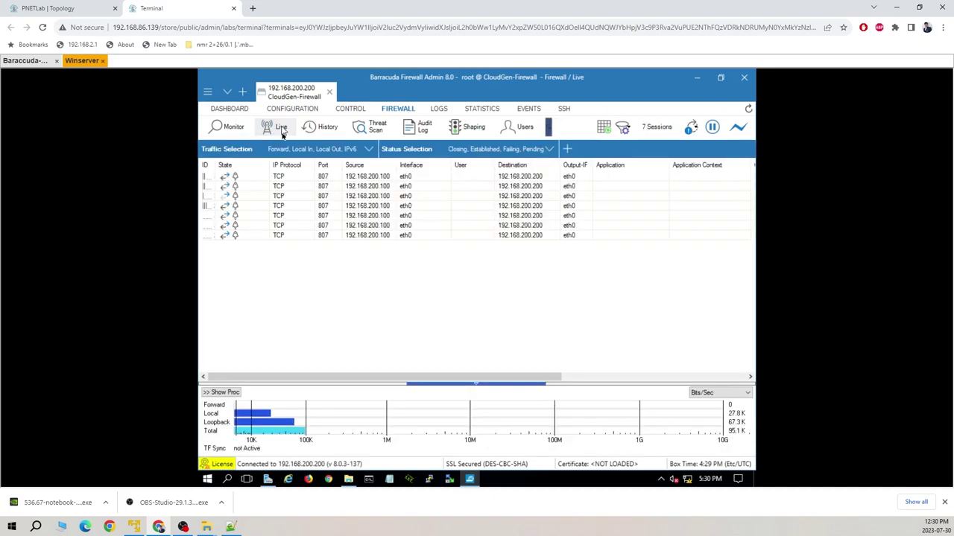
- Glance at the topology, review Firewall History, Users and Host Rules, then open LOGS
{"action": "left_click", "coordinate": [77, 11]}
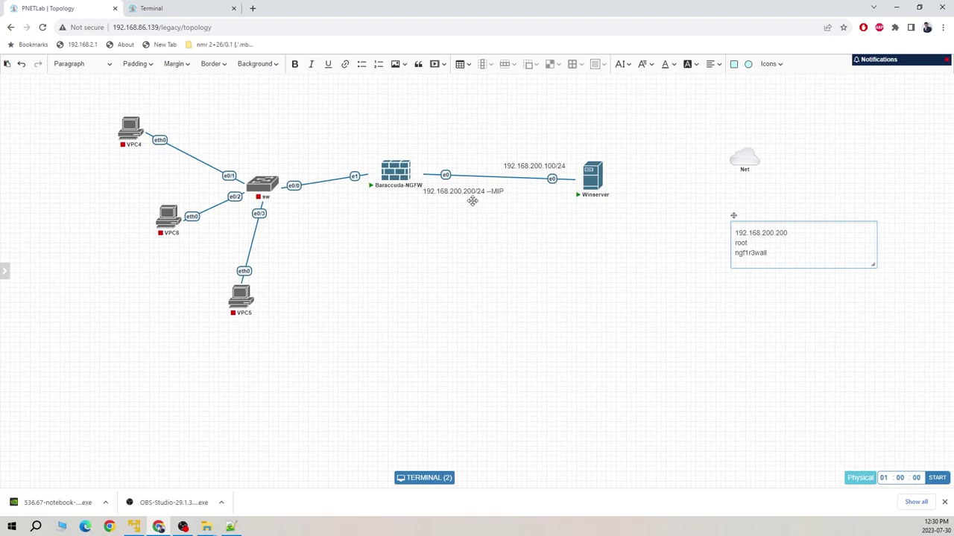
{"action": "mouse_move", "coordinate": [587, 193]}
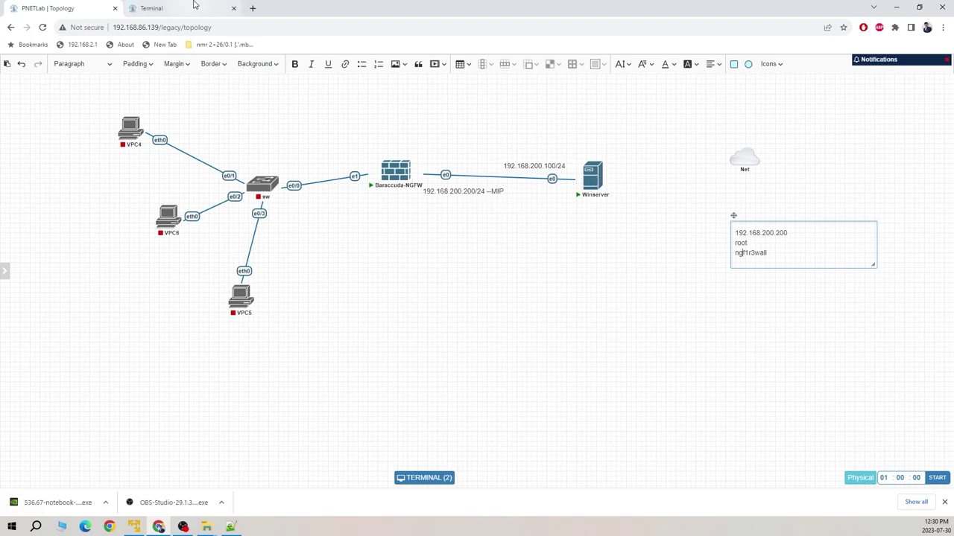
{"action": "left_click", "coordinate": [194, 8]}
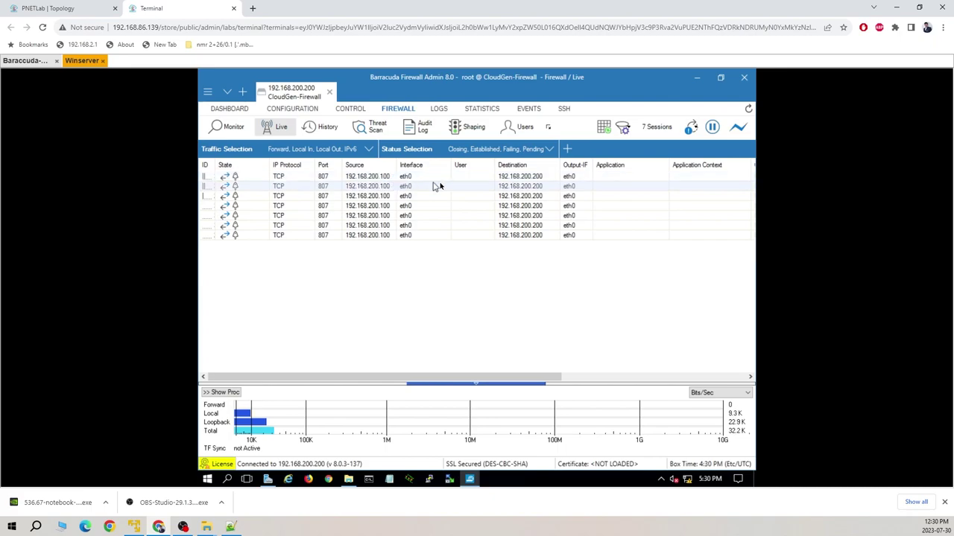
{"action": "left_click", "coordinate": [322, 127]}
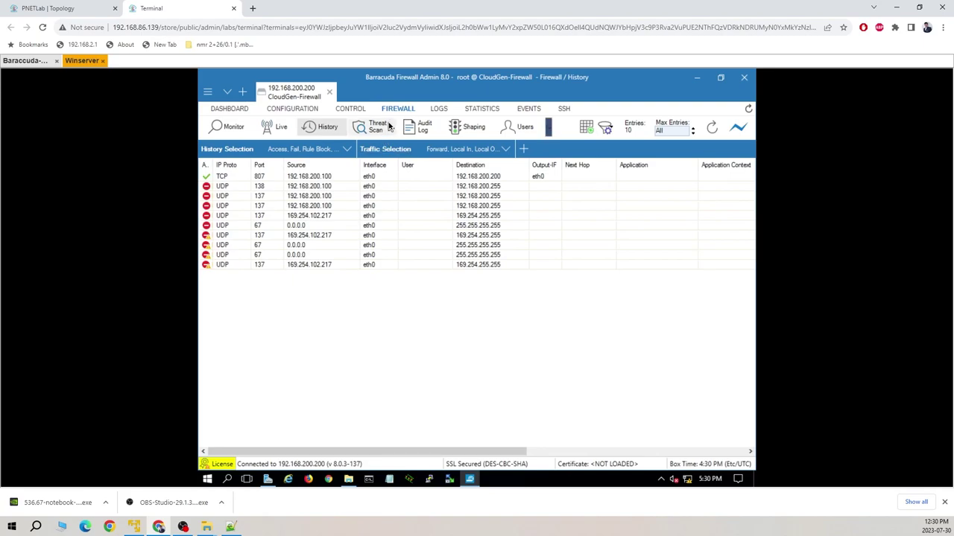
{"action": "left_click", "coordinate": [521, 128]}
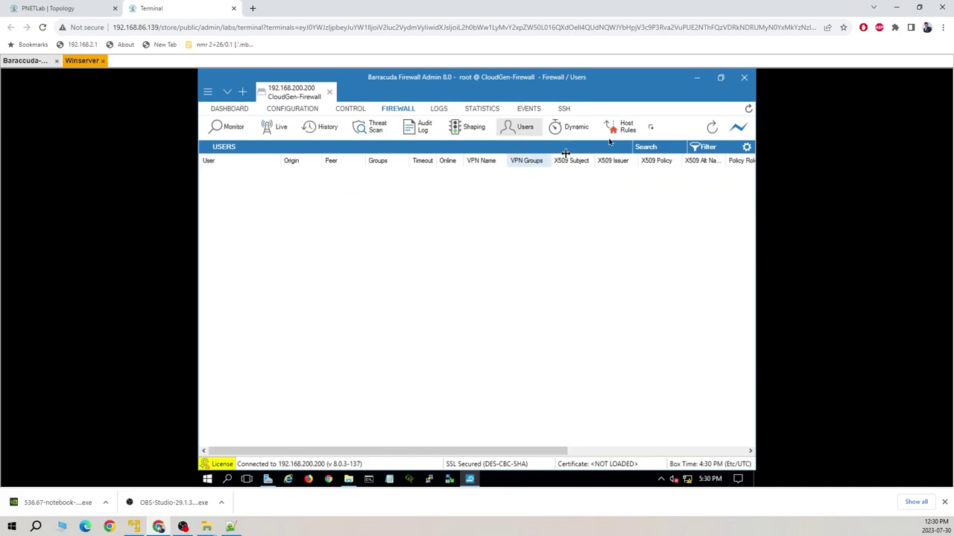
{"action": "left_click", "coordinate": [635, 128]}
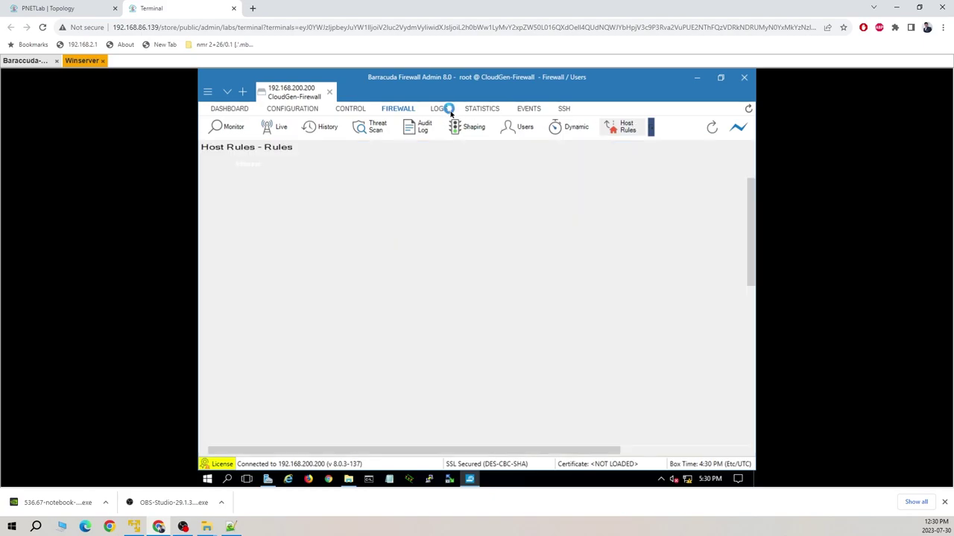
{"action": "left_click", "coordinate": [444, 111]}
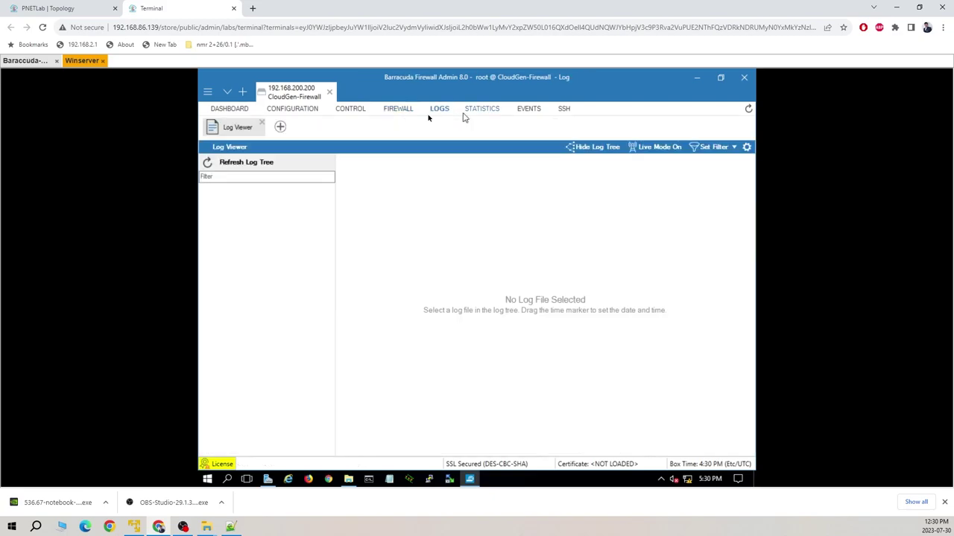
- Check the PNETLab topology, then go through Dashboard back to the Configuration tree
{"action": "left_click", "coordinate": [301, 111]}
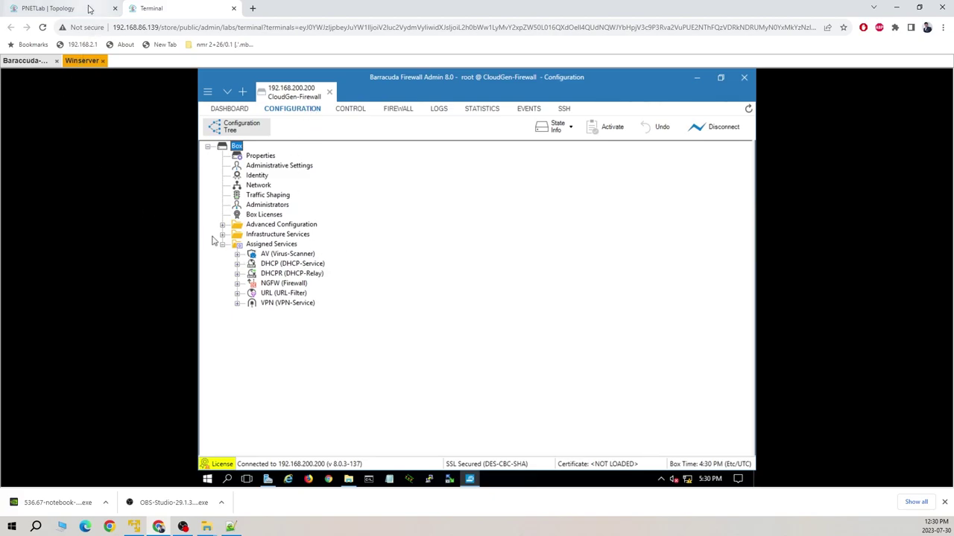
{"action": "mouse_move", "coordinate": [88, 9]}
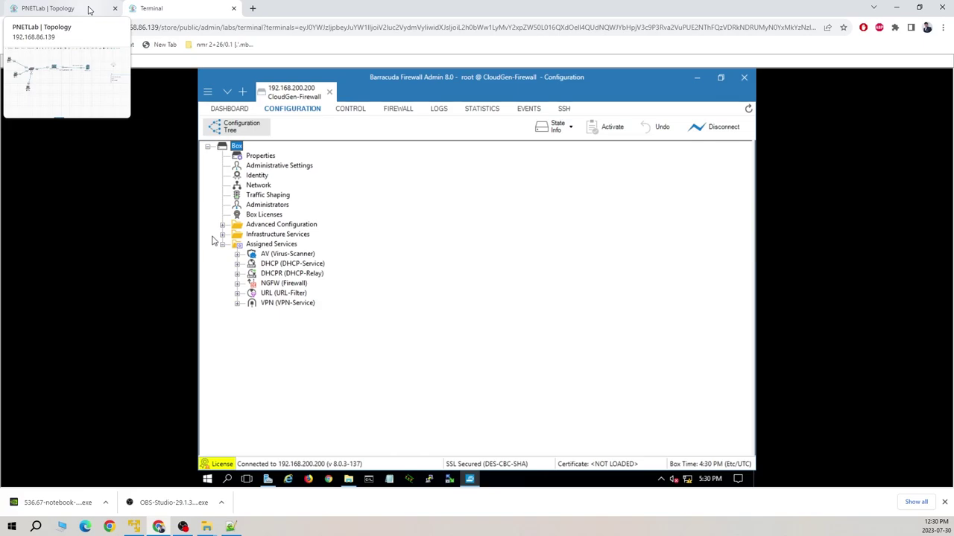
{"action": "left_click", "coordinate": [92, 11]}
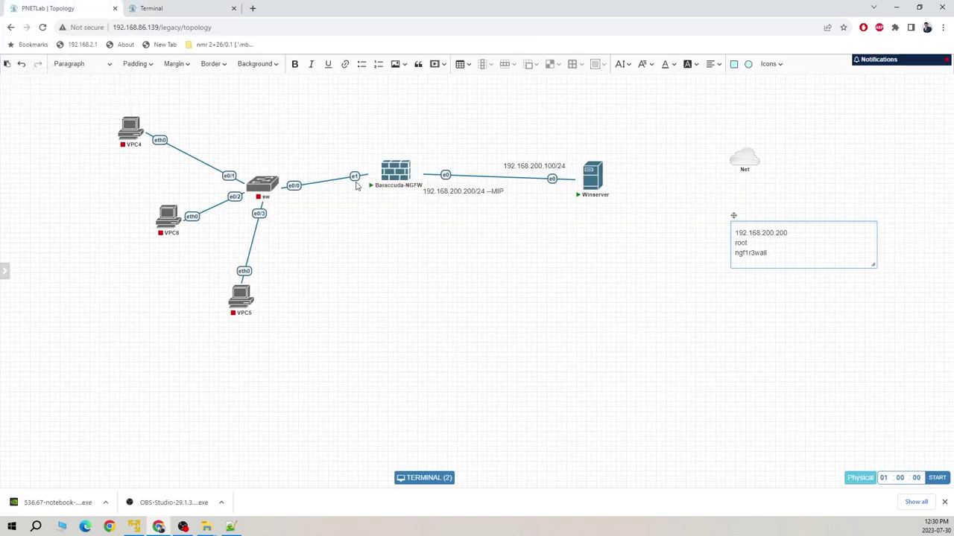
{"action": "left_click", "coordinate": [202, 12]}
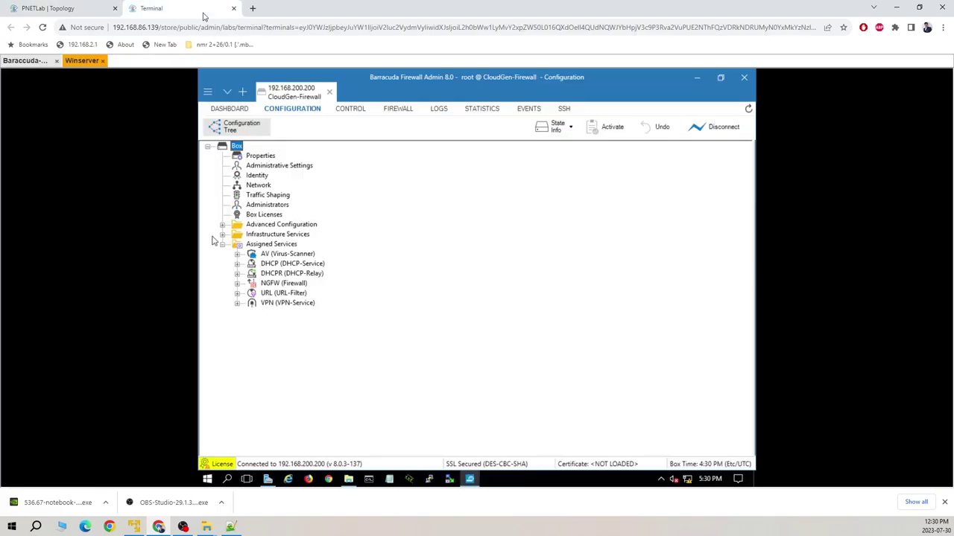
{"action": "left_click", "coordinate": [230, 110]}
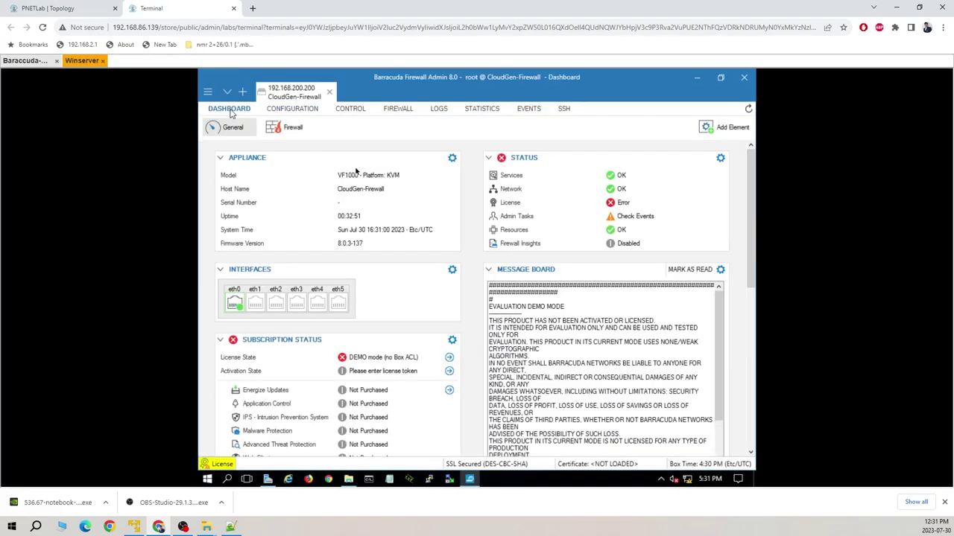
{"action": "left_click", "coordinate": [302, 110]}
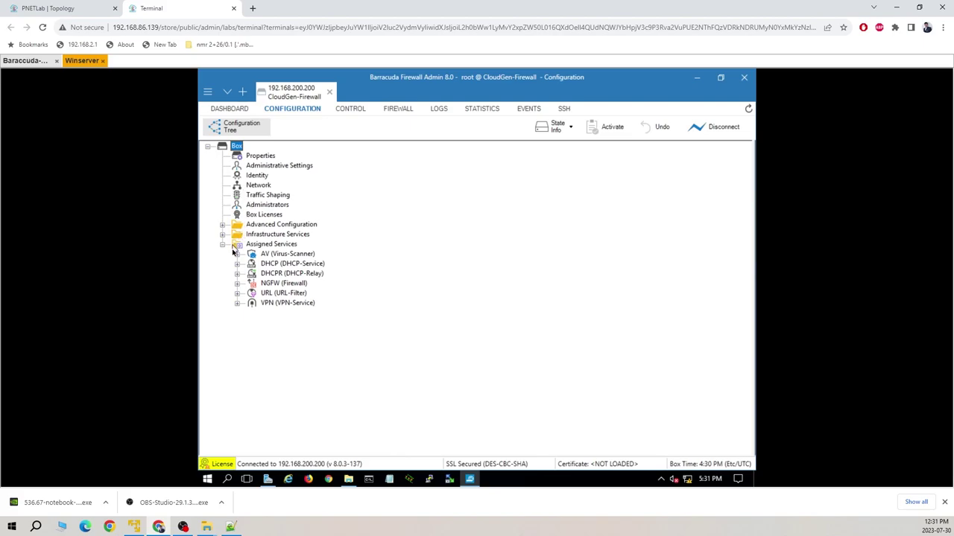
- Open Box Network settings, lock them for editing, and go to the Interfaces page listing 10dynmod and eth0
{"action": "double_click", "coordinate": [259, 185]}
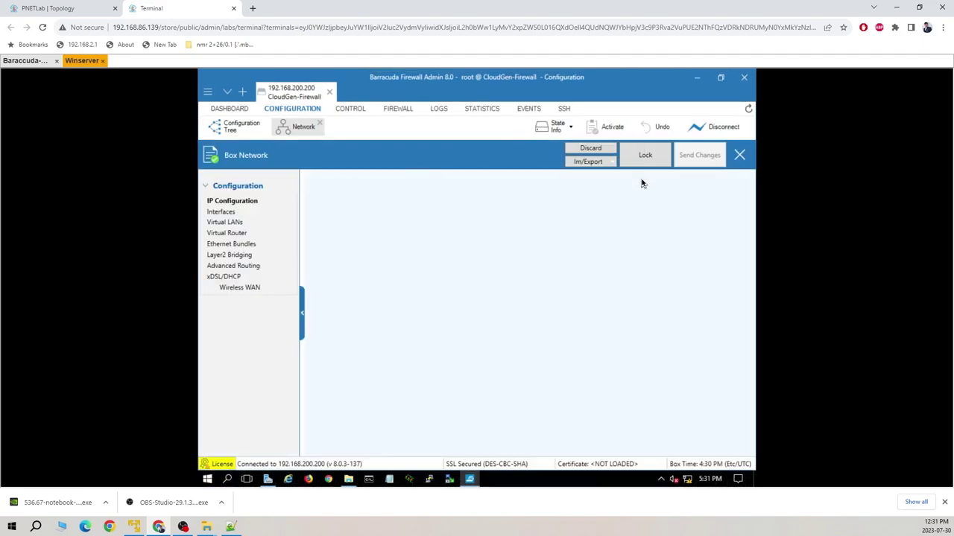
{"action": "left_click", "coordinate": [647, 157]}
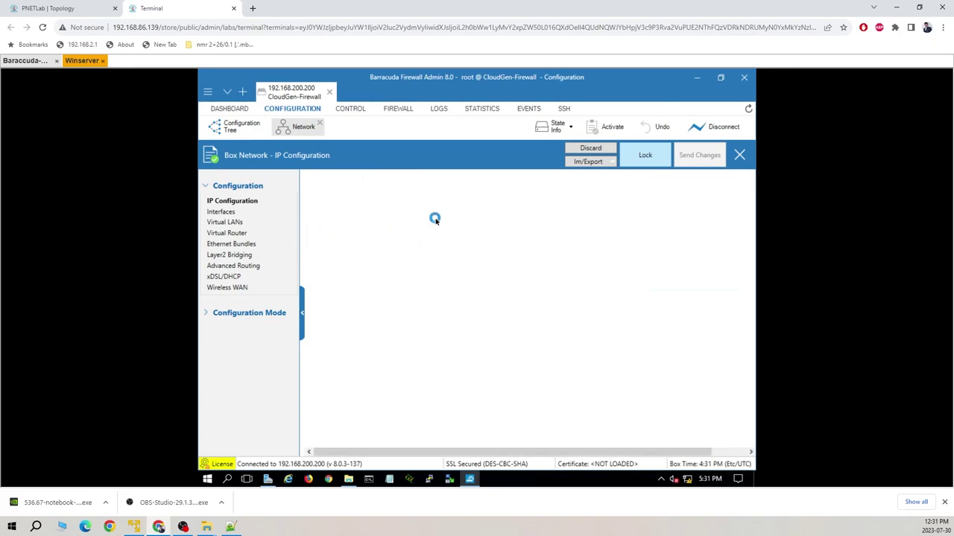
{"action": "left_click", "coordinate": [645, 156]}
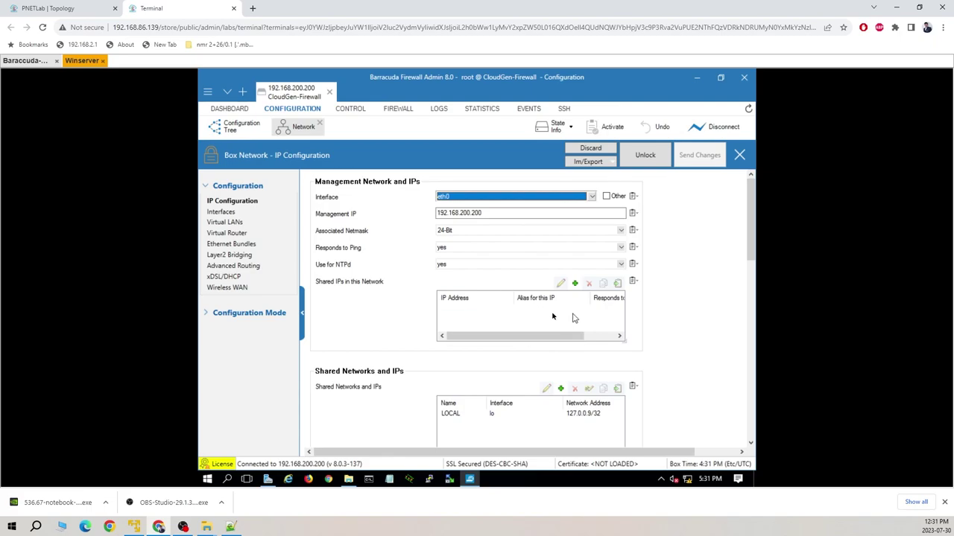
{"action": "mouse_move", "coordinate": [704, 313]}
{"action": "scroll", "coordinate": [704, 313], "scroll_direction": "down", "scroll_amount": 1}
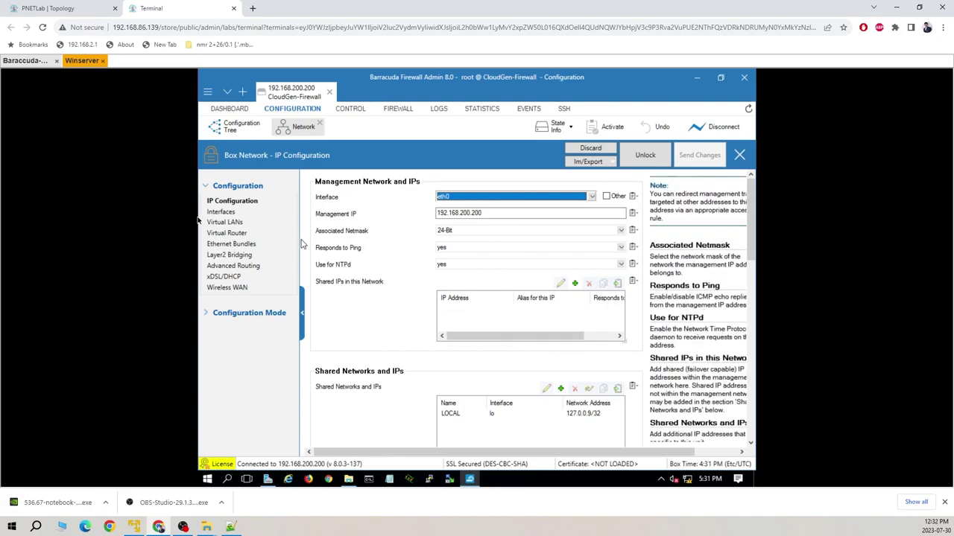
{"action": "left_click", "coordinate": [222, 213]}
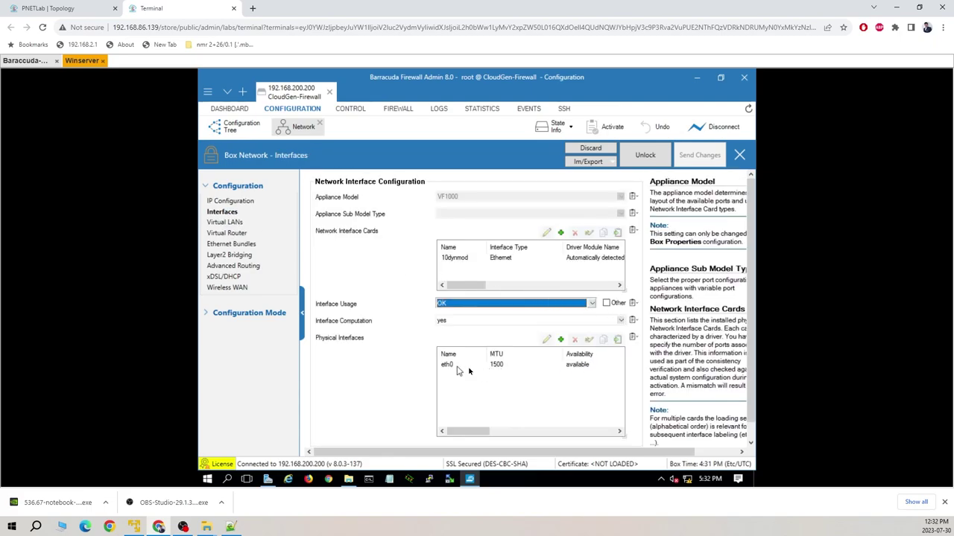
- Set the 10dynmod network card's Number of Interfaces to 6
{"action": "left_click", "coordinate": [474, 259]}
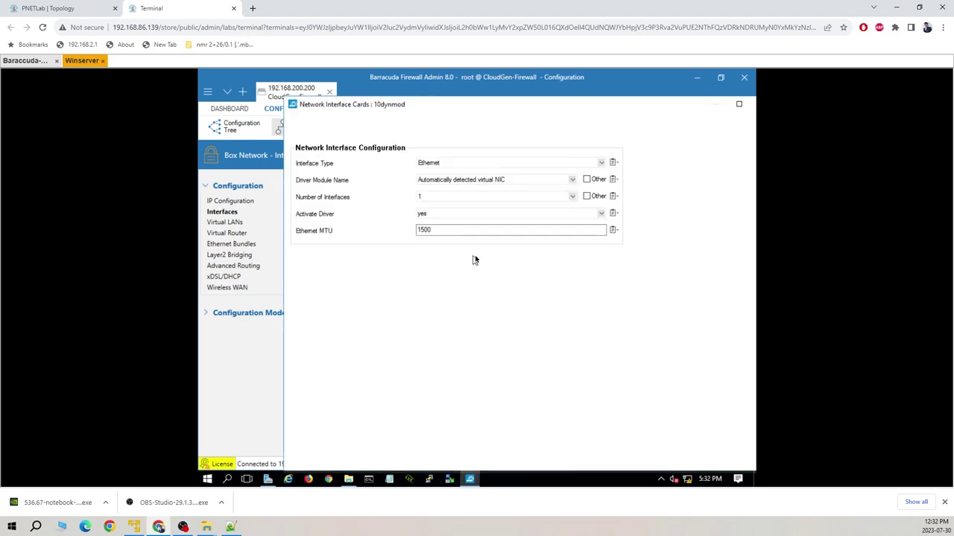
{"action": "left_click", "coordinate": [573, 197]}
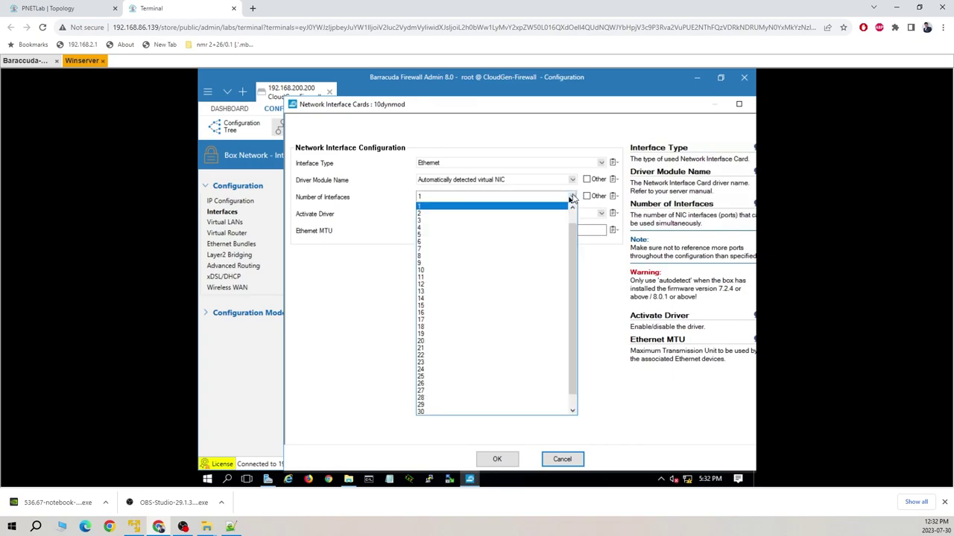
{"action": "left_click", "coordinate": [443, 243]}
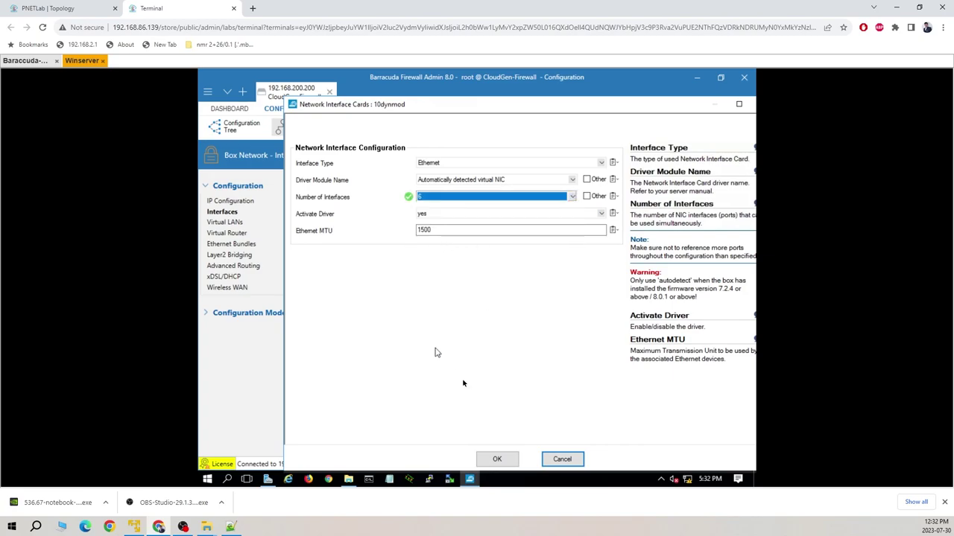
{"action": "left_click", "coordinate": [497, 459]}
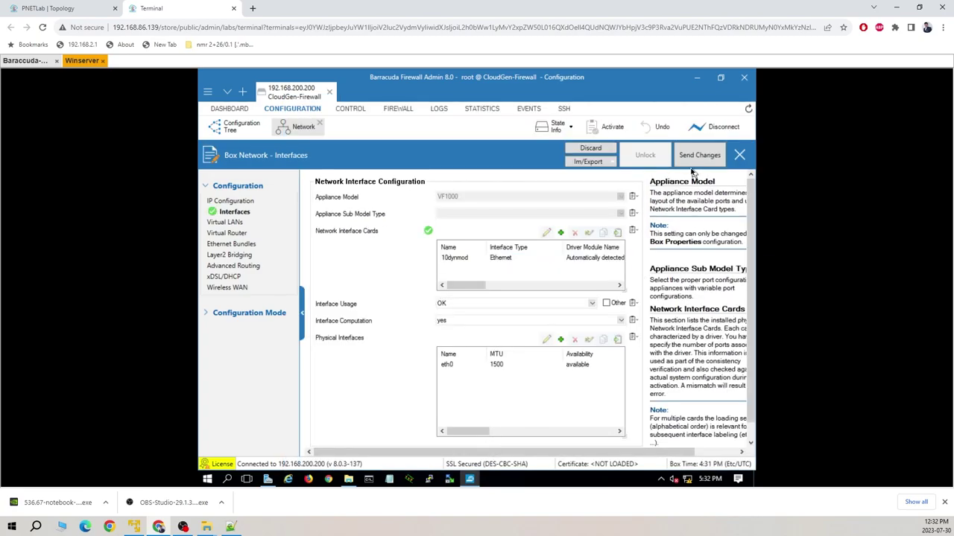
- Send the interface changes to the firewall and activate them
{"action": "left_click", "coordinate": [700, 158]}
{"action": "left_click", "coordinate": [608, 129]}
{"action": "left_click", "coordinate": [614, 134]}
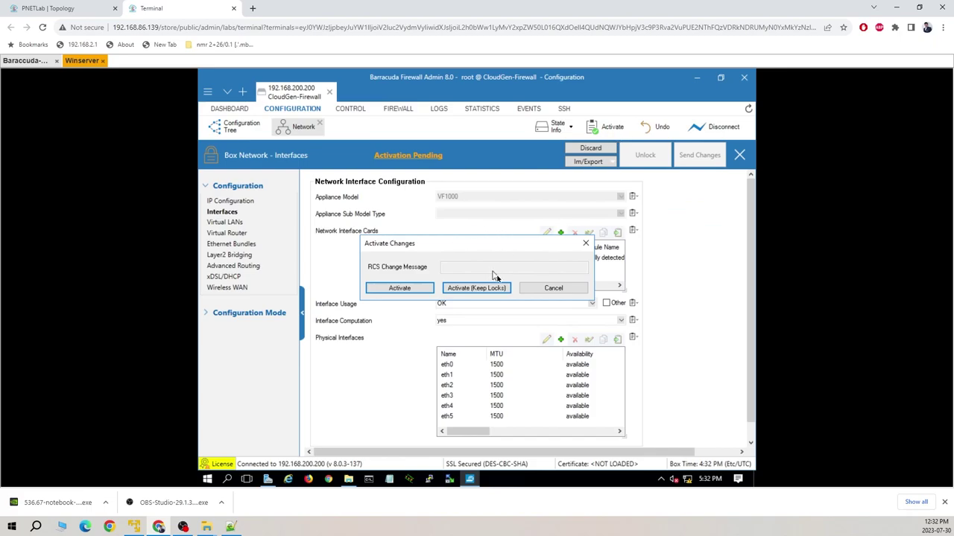
{"action": "left_click", "coordinate": [416, 289]}
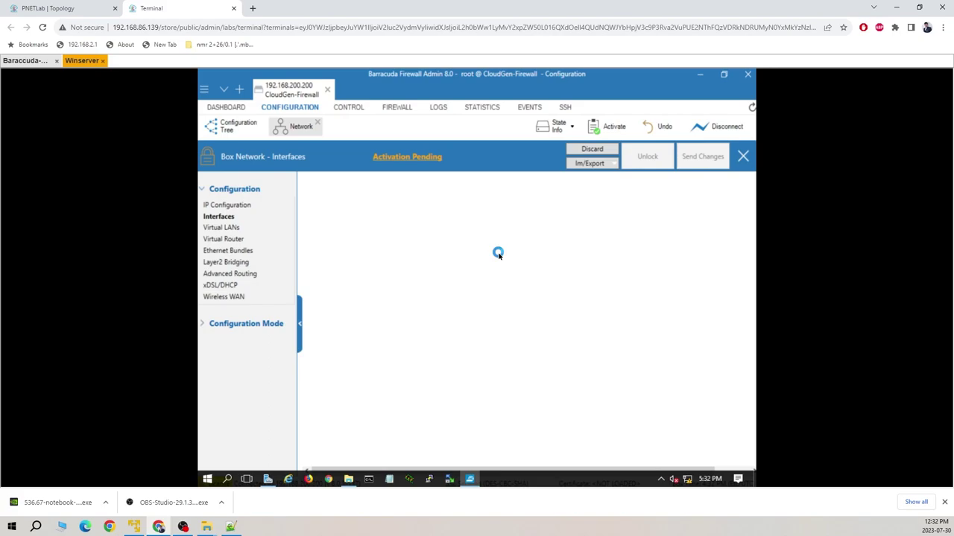
- Activate the new network configuration from Control > Box using Failsafe mode
{"action": "left_click", "coordinate": [230, 109]}
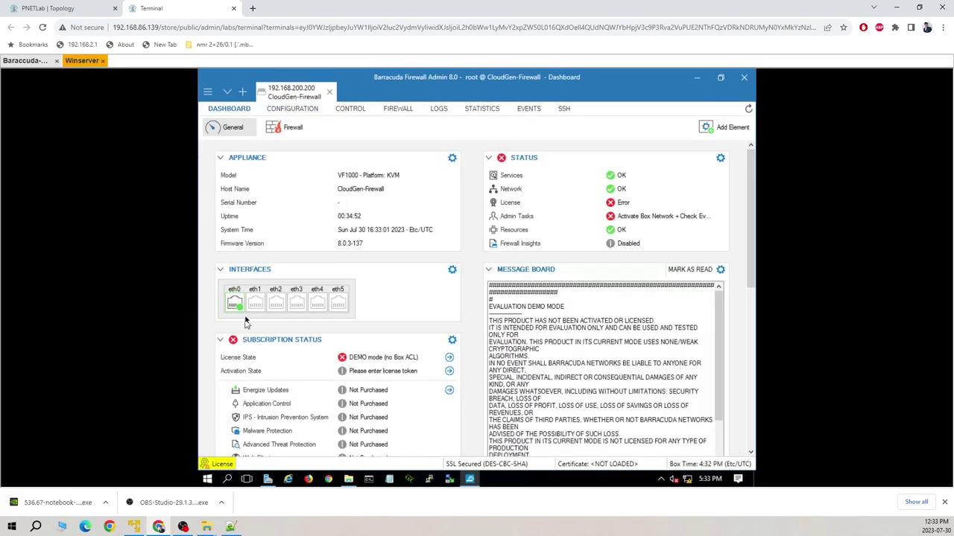
{"action": "mouse_move", "coordinate": [246, 316]}
{"action": "left_click", "coordinate": [357, 110]}
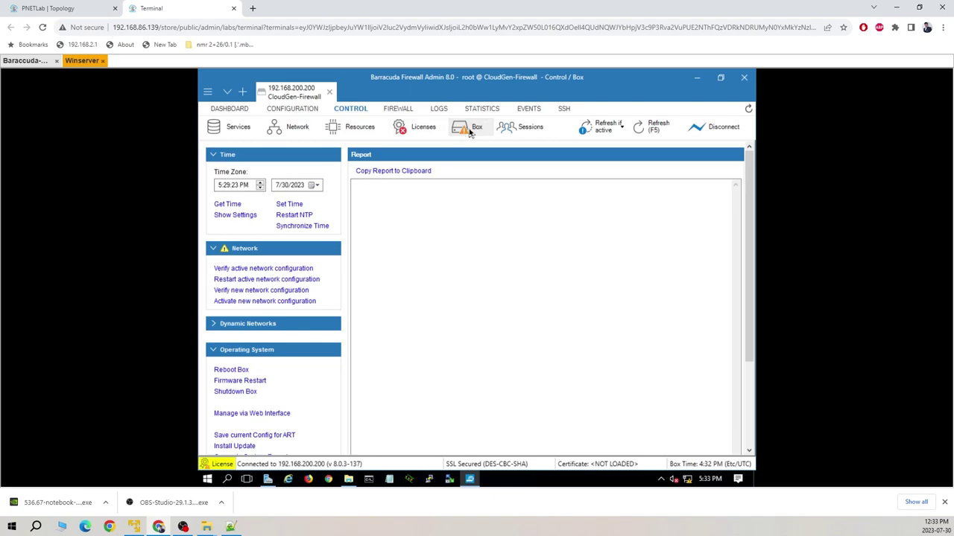
{"action": "left_click", "coordinate": [255, 302]}
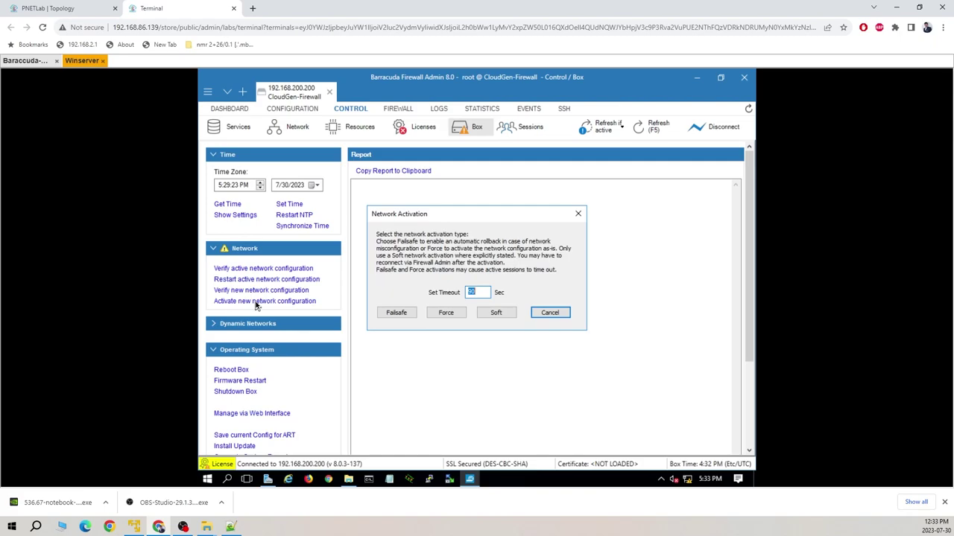
{"action": "left_click", "coordinate": [396, 313]}
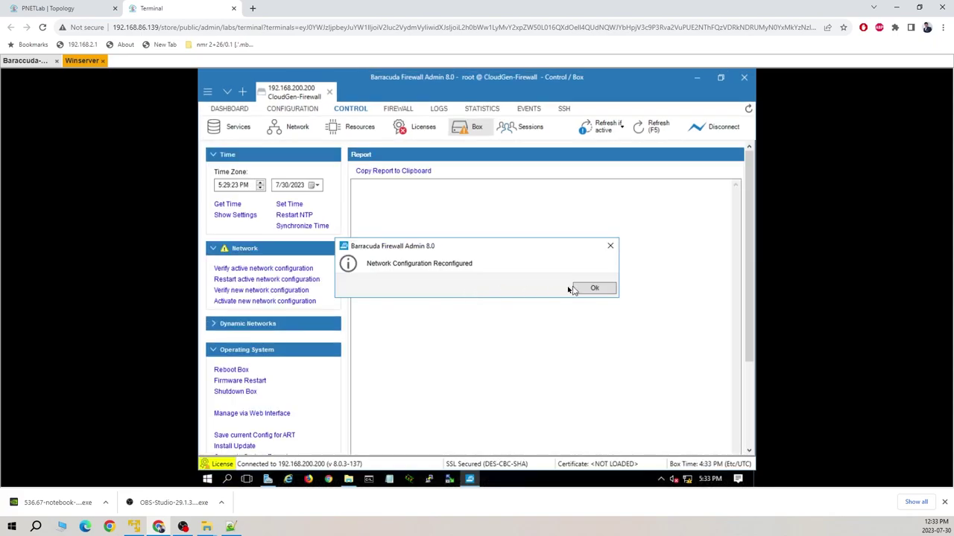
{"action": "left_click", "coordinate": [594, 289]}
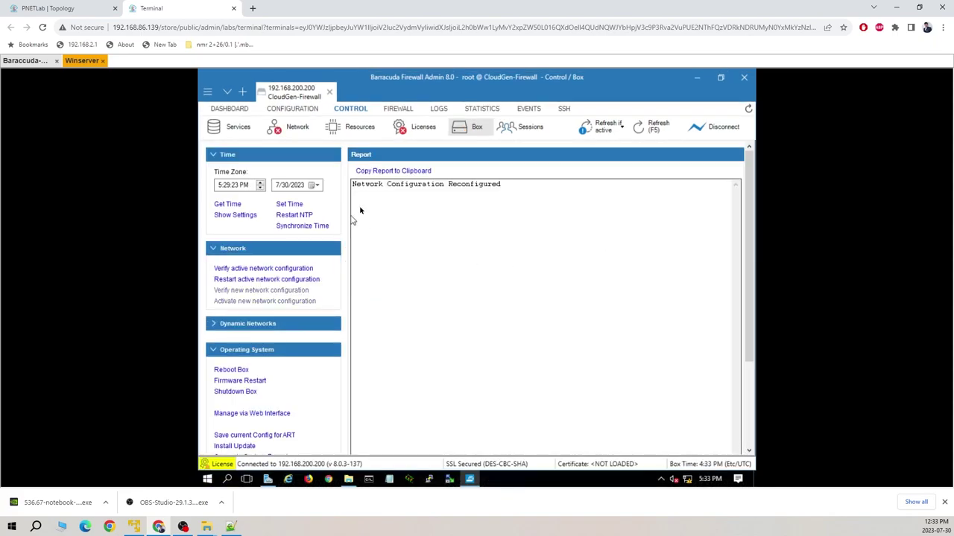
- Check the live interface status, then return to the Dashboard showing eth0 through eth5
{"action": "left_click", "coordinate": [297, 130]}
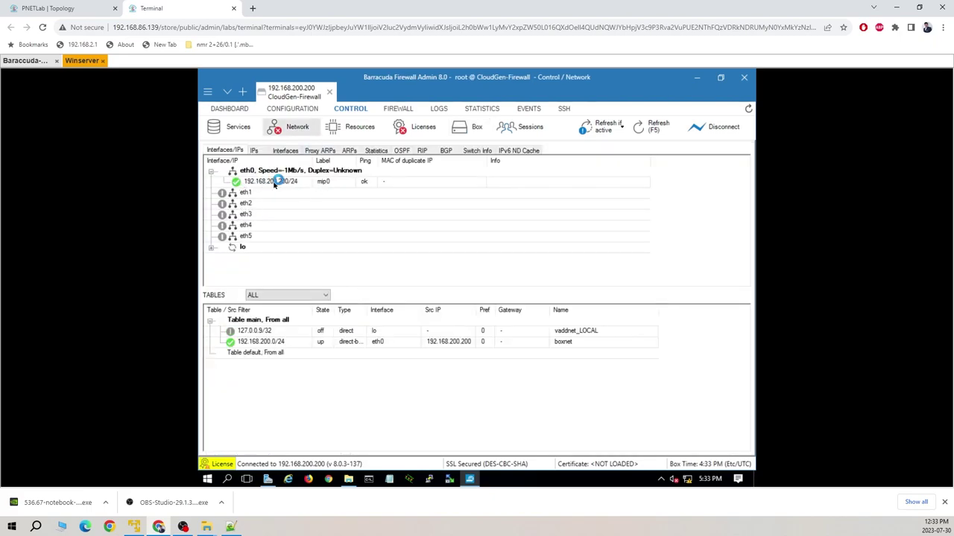
{"action": "left_click", "coordinate": [229, 108]}
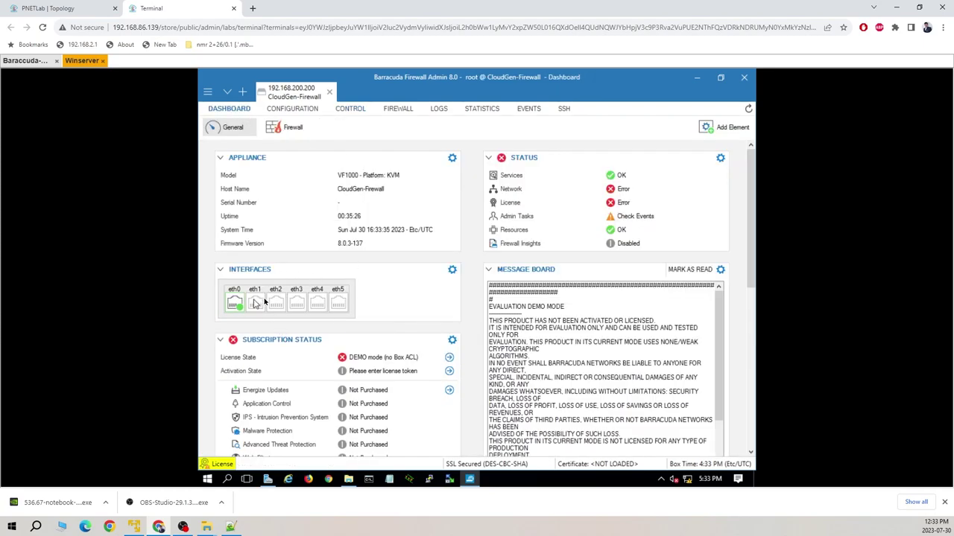
- Add a 192.168.1.100/24 text label above the firewall's e1 link in the PNETLab topology
{"action": "mouse_move", "coordinate": [241, 310]}
{"action": "left_click", "coordinate": [61, 10]}
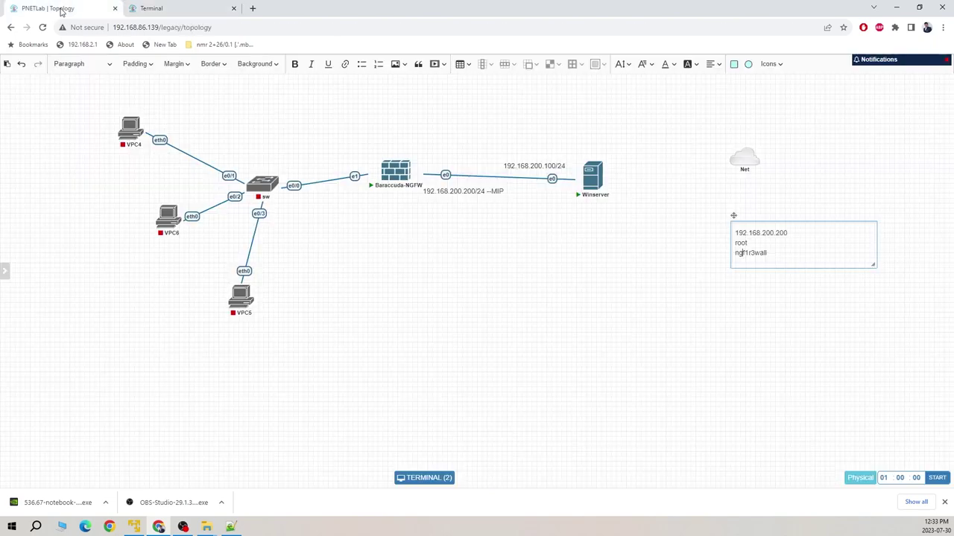
{"action": "right_click", "coordinate": [342, 216]}
{"action": "left_click", "coordinate": [390, 251]}
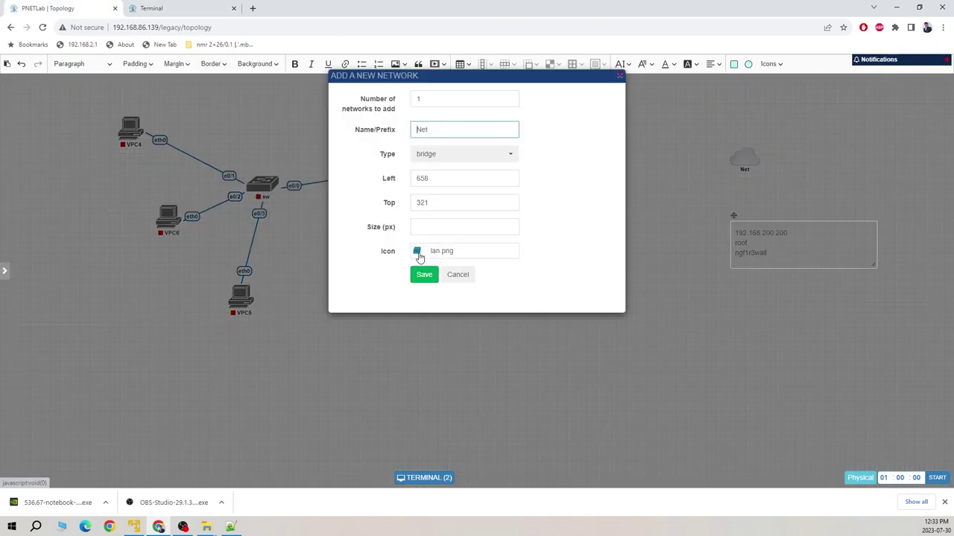
{"action": "left_click", "coordinate": [466, 279]}
{"action": "right_click", "coordinate": [398, 270]}
{"action": "left_click", "coordinate": [434, 333]}
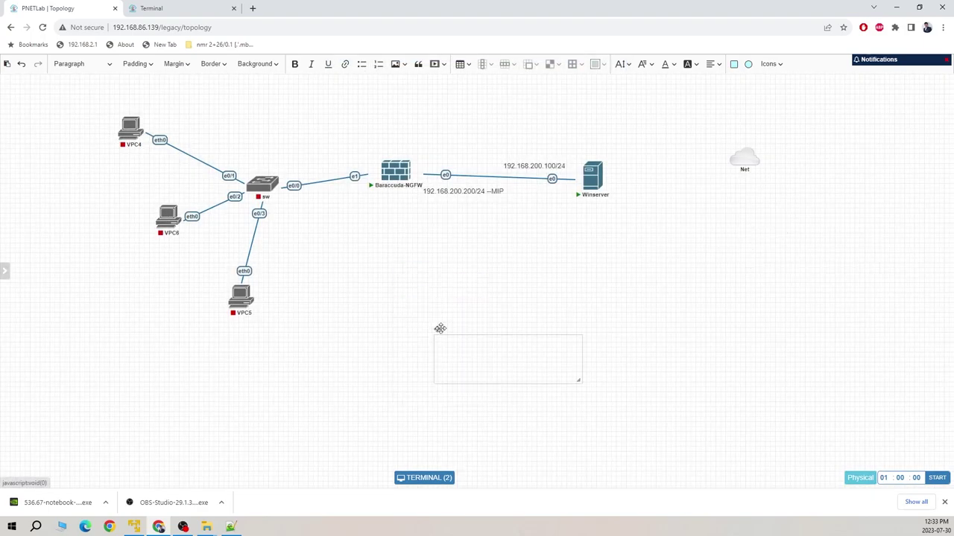
{"action": "left_click", "coordinate": [464, 350]}
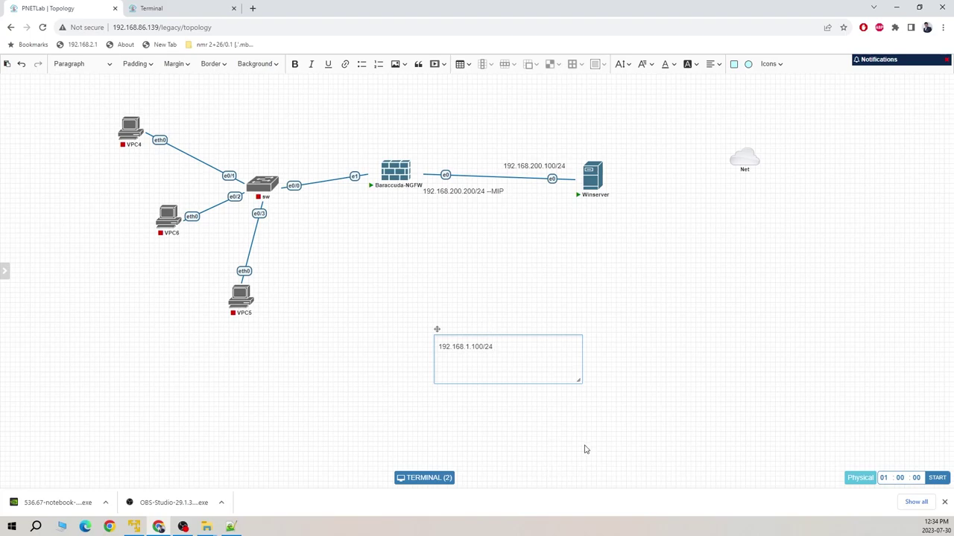
{"action": "left_click_drag", "start_coordinate": [580, 382], "coordinate": [345, 161]}
{"action": "left_click", "coordinate": [489, 366]}
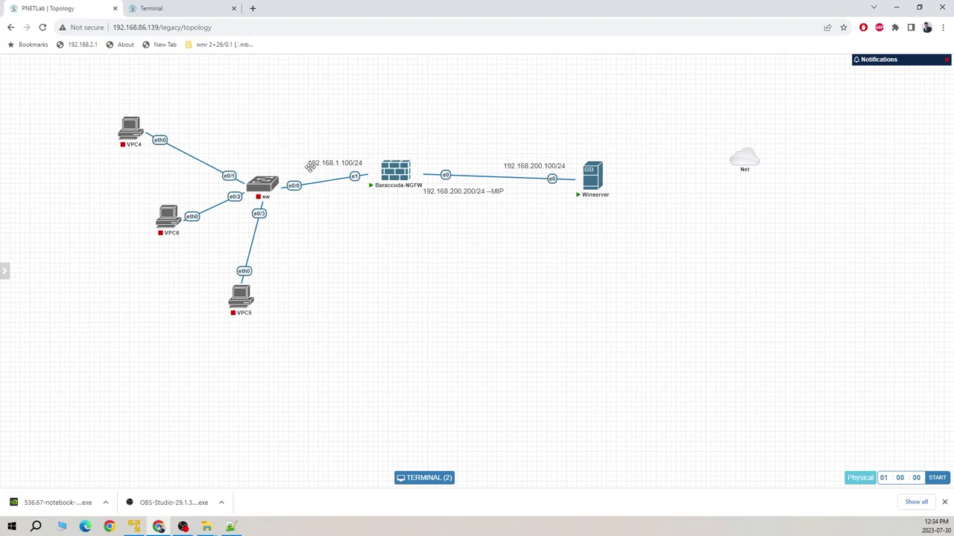
- Return to Firewall Admin's Box Network configuration, lock it, and open IP Configuration
{"action": "left_click", "coordinate": [203, 8]}
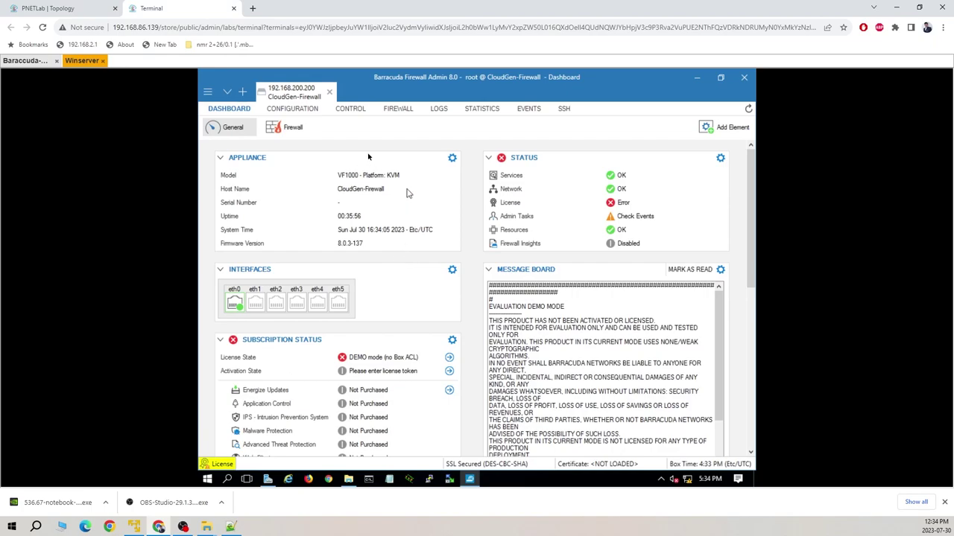
{"action": "left_click", "coordinate": [292, 108]}
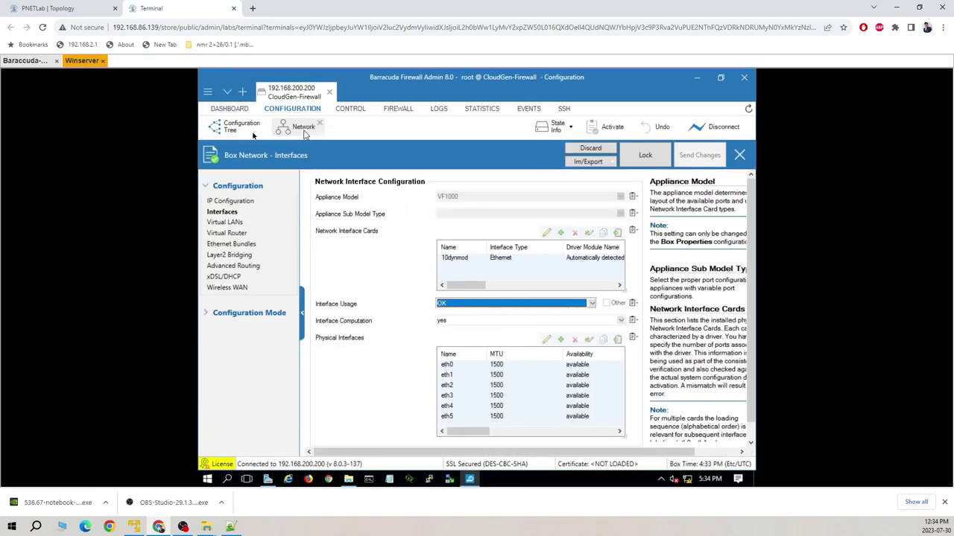
{"action": "left_click", "coordinate": [646, 156]}
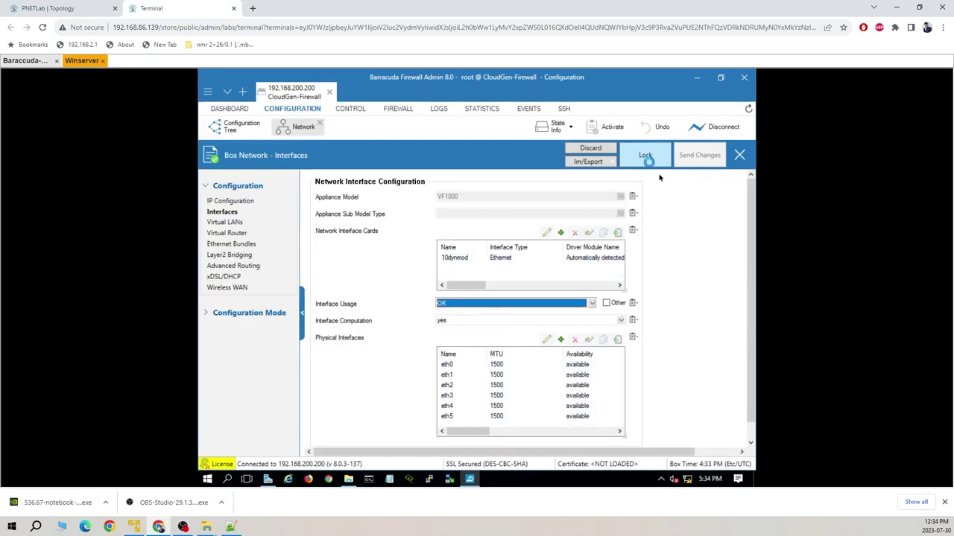
{"action": "left_click", "coordinate": [237, 201]}
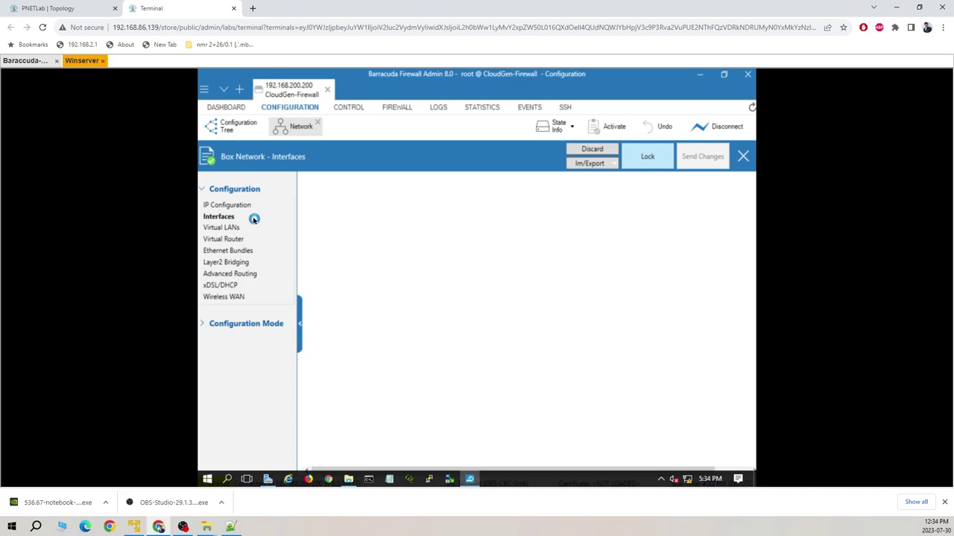
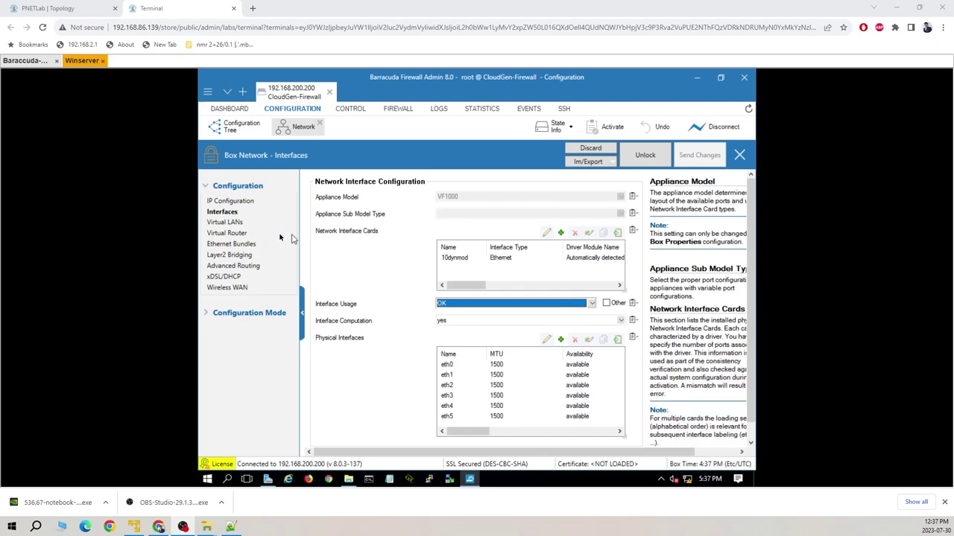
- Display the Box Network IP Configuration showing management IP 192.168.200.200 on eth0, after a glance at the lab topology
{"action": "left_click", "coordinate": [231, 201]}
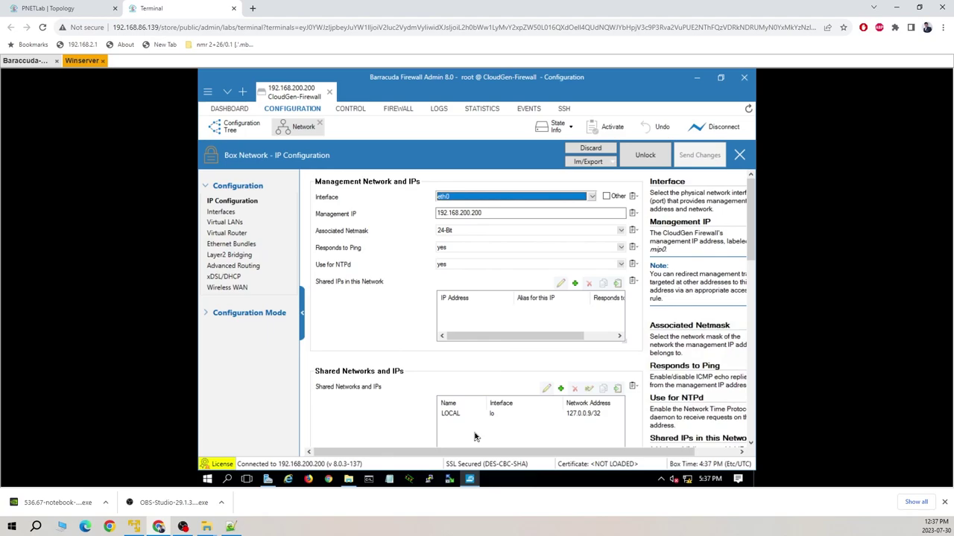
{"action": "left_click", "coordinate": [59, 8]}
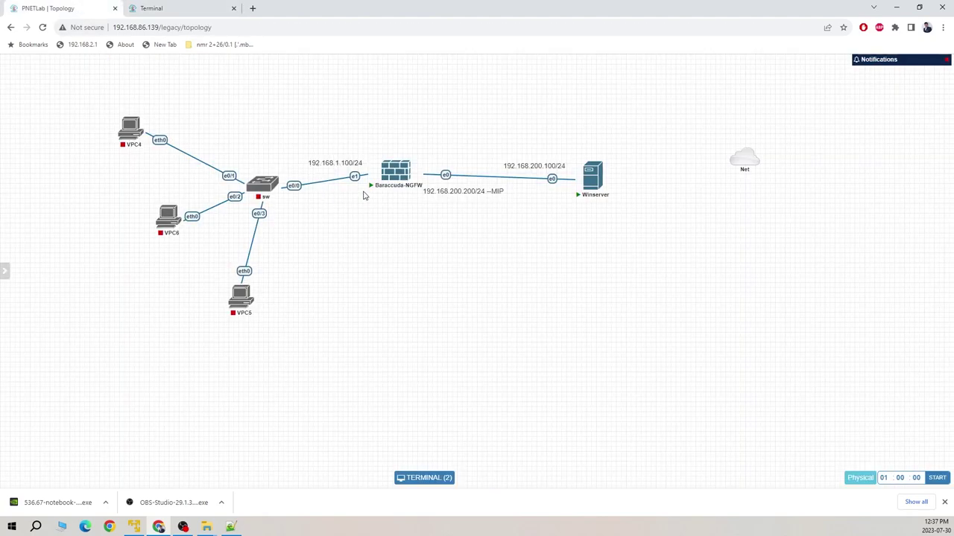
{"action": "left_click", "coordinate": [186, 10]}
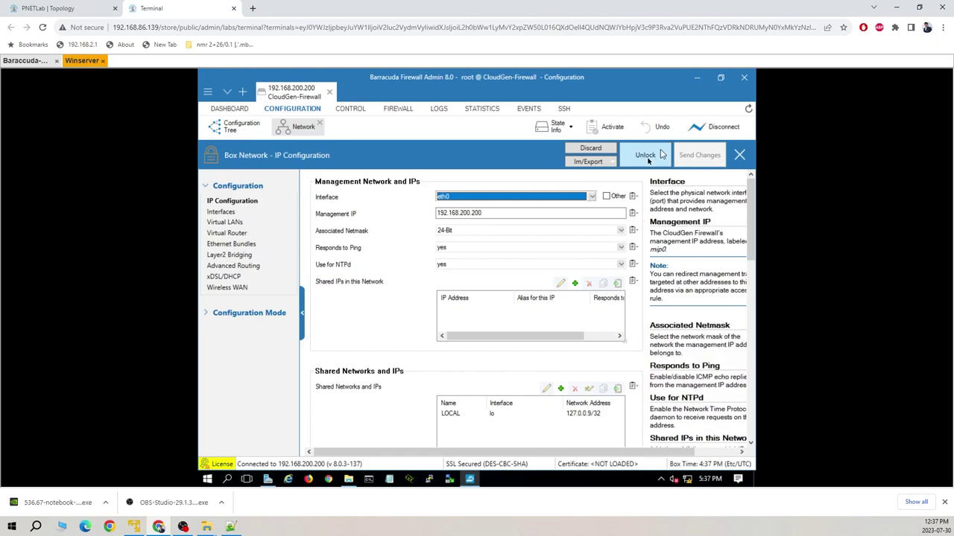
- Create a shared network named LAN on eth1 with network address 192.168.1.0/24
{"action": "left_click", "coordinate": [562, 389]}
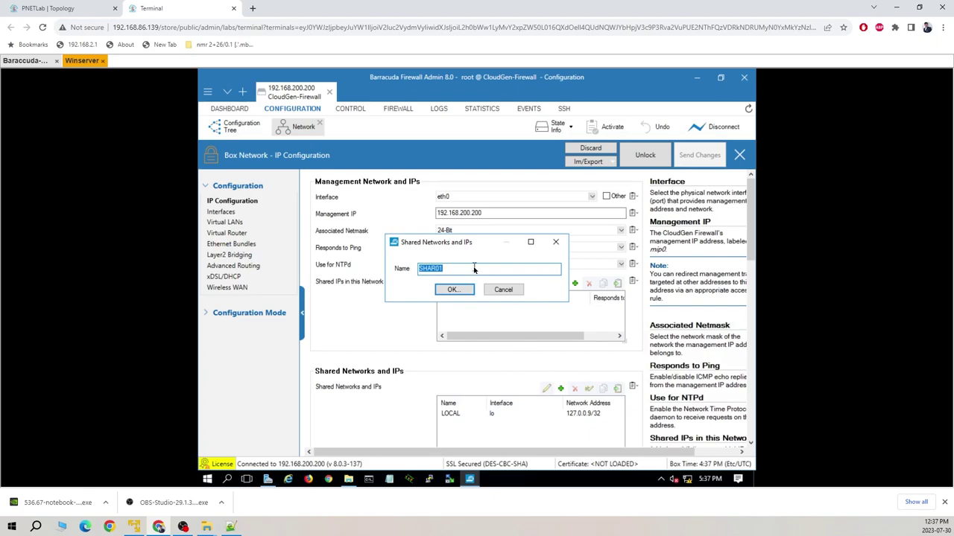
{"action": "type", "text": "LAN"}
{"action": "key", "text": "Return"}
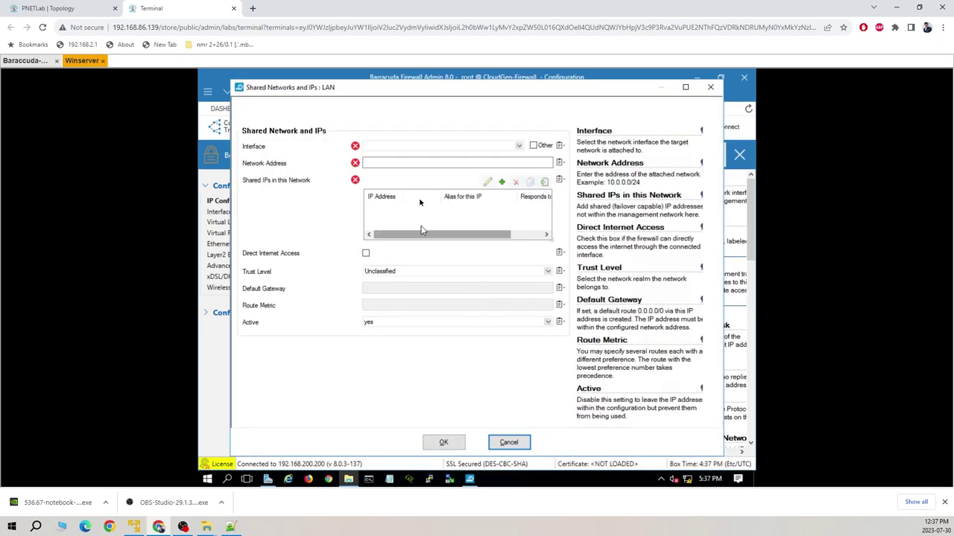
{"action": "left_click", "coordinate": [518, 146]}
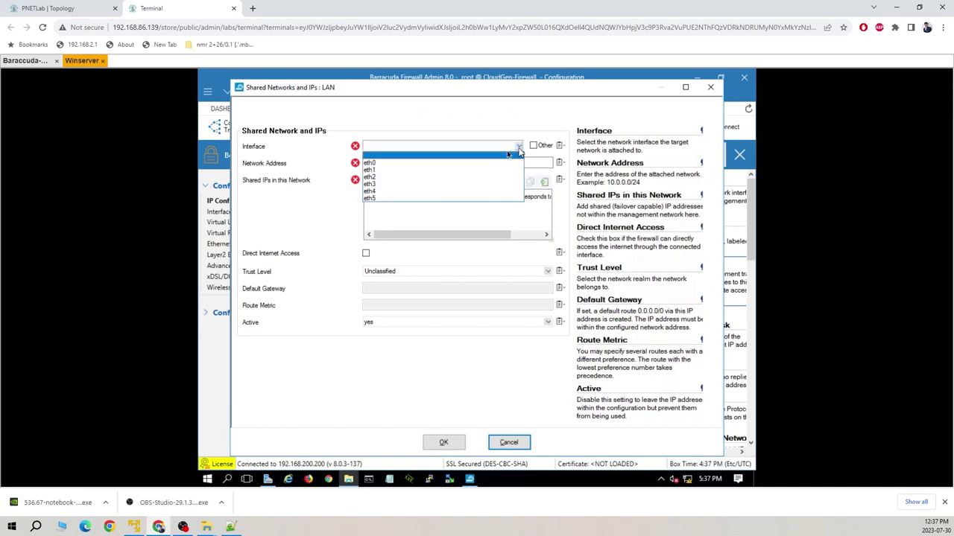
{"action": "left_click", "coordinate": [443, 171]}
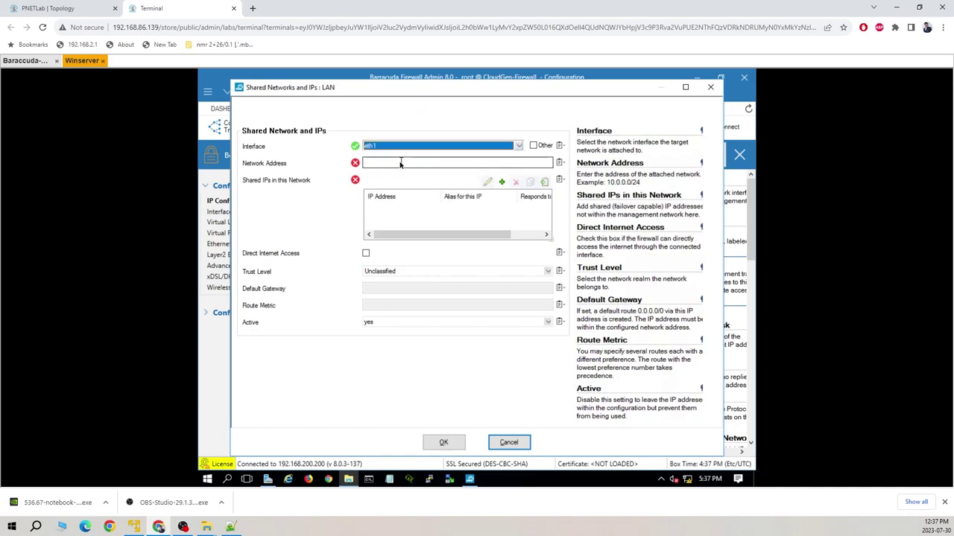
{"action": "left_click", "coordinate": [400, 160]}
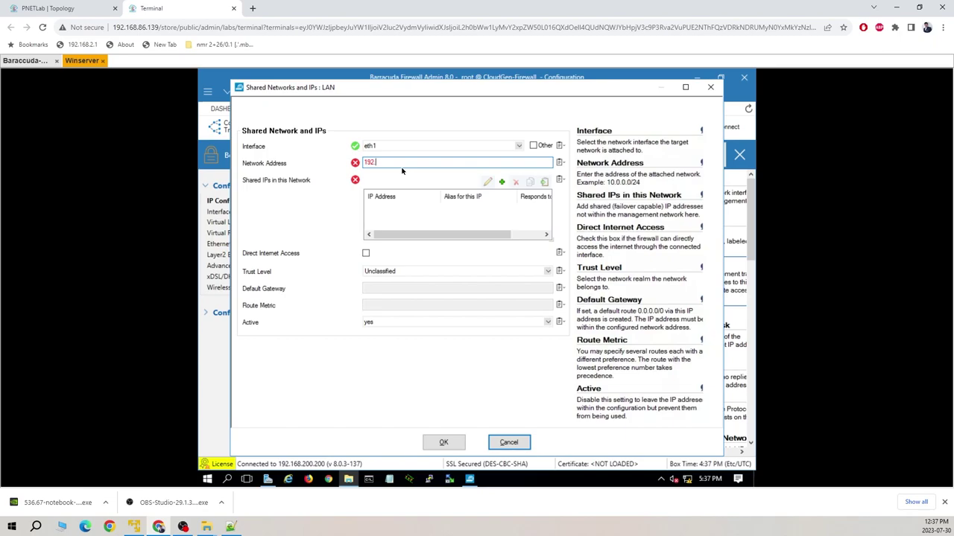
{"action": "type", "text": "192.168.1.0/24"}
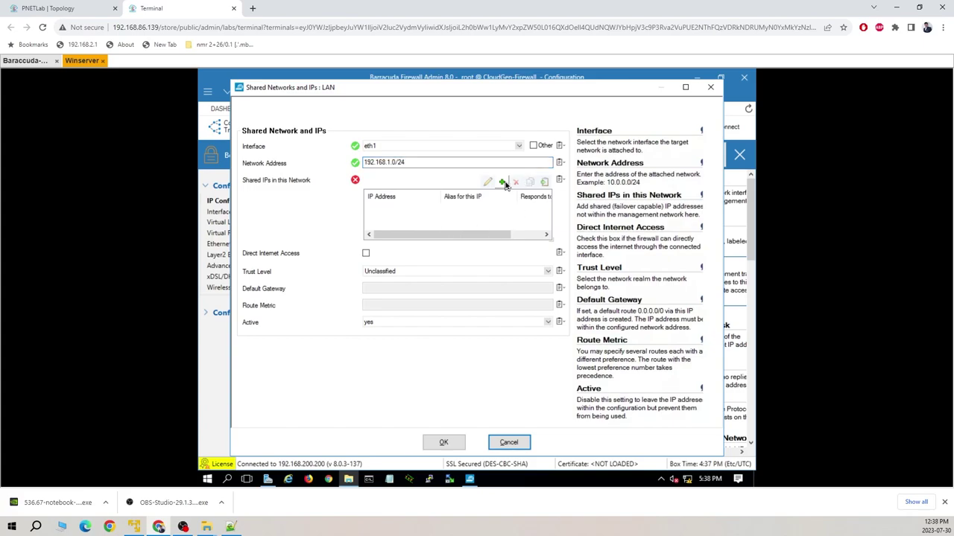
- Add shared IP 192.168.1.100 to LAN, set to respond to ping
{"action": "left_click", "coordinate": [502, 182]}
{"action": "left_click", "coordinate": [407, 149]}
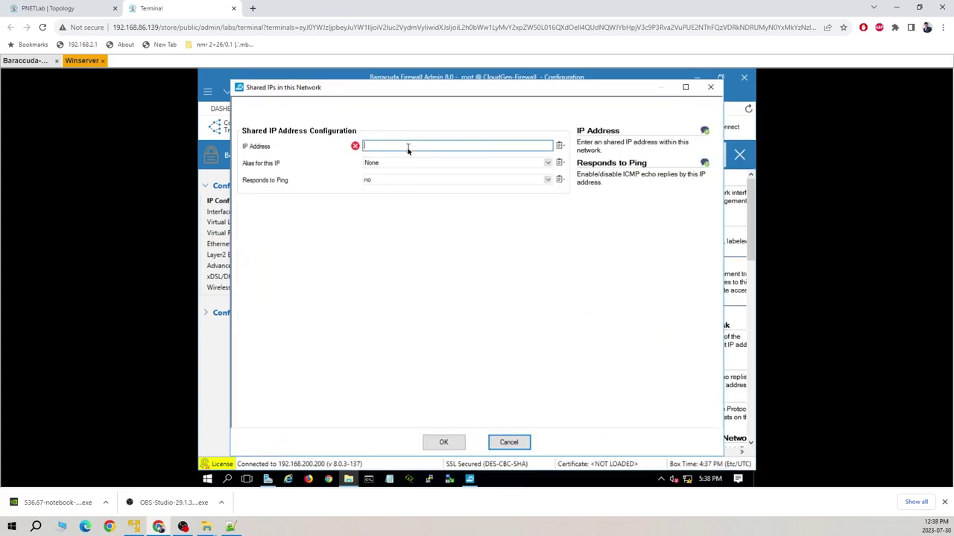
{"action": "type", "text": "192.168.1.10"}
{"action": "left_click", "coordinate": [540, 181]}
{"action": "left_click", "coordinate": [465, 197]}
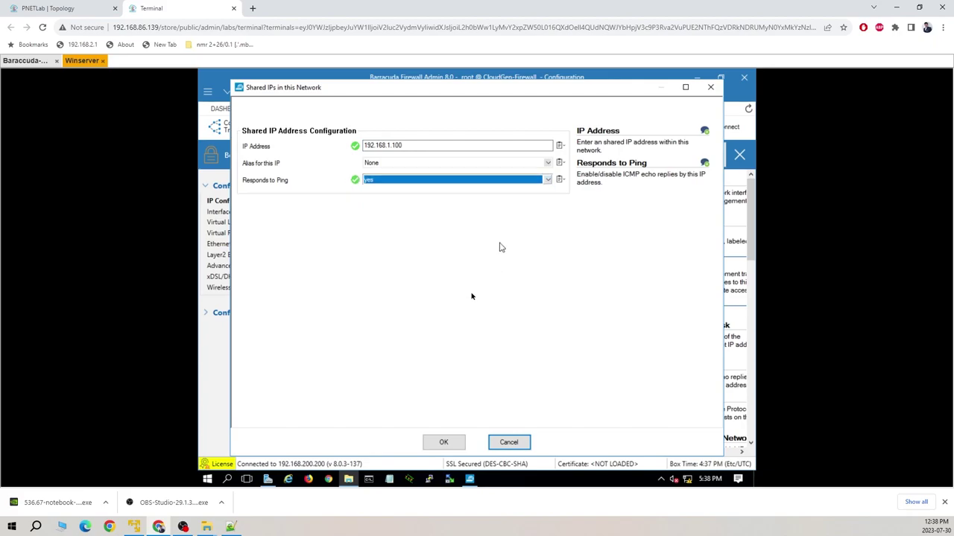
{"action": "left_click", "coordinate": [444, 442]}
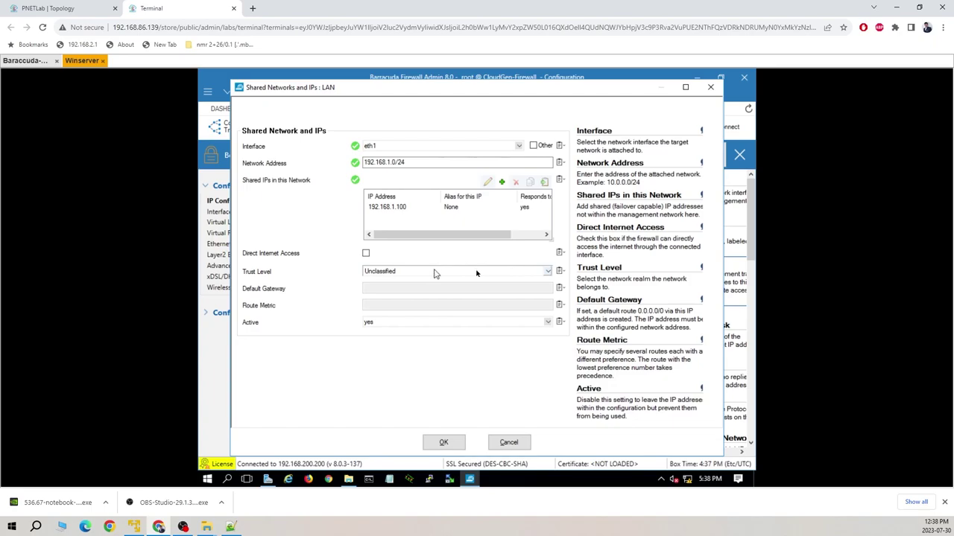
- Set the LAN network's trust level to Trusted and save it
{"action": "left_click", "coordinate": [549, 272]}
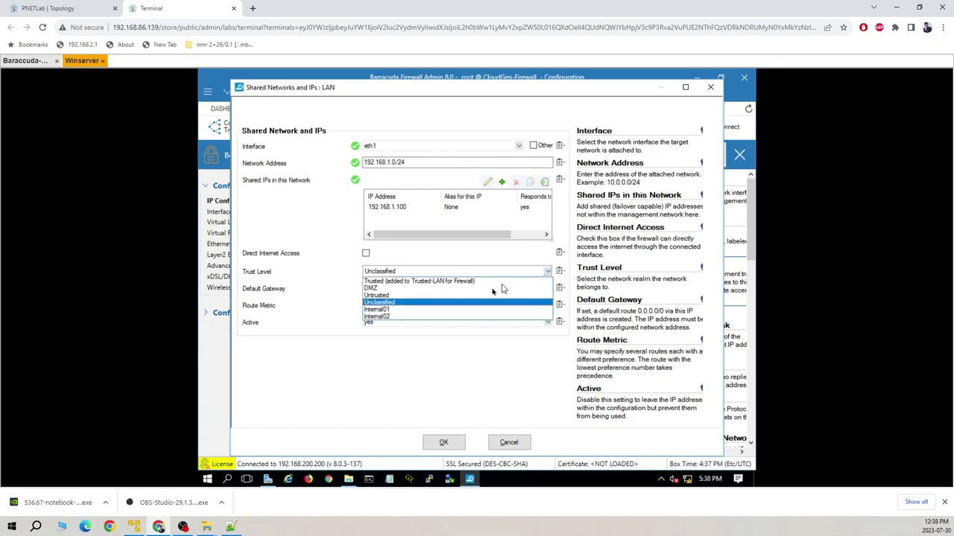
{"action": "left_click", "coordinate": [447, 281]}
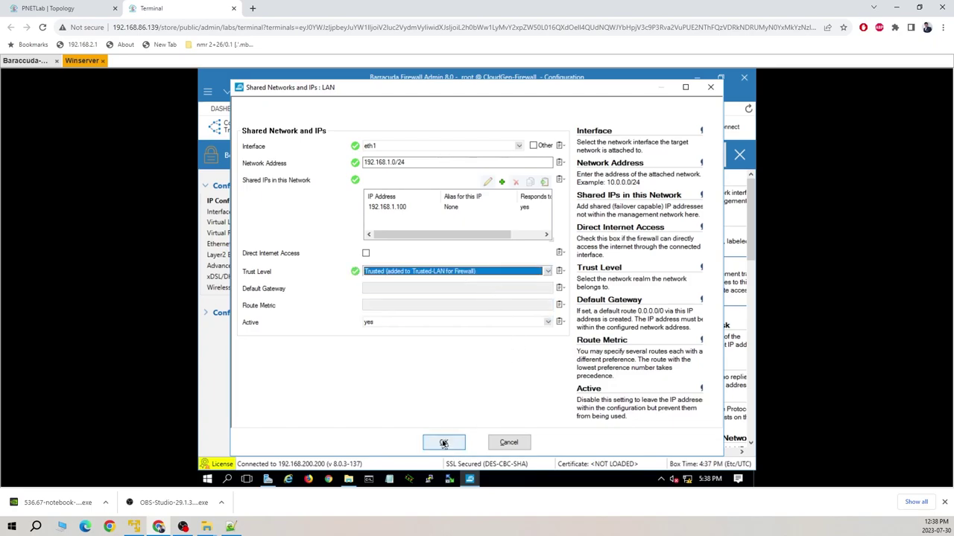
{"action": "left_click", "coordinate": [444, 444]}
- Send the LAN shared network changes to the firewall and activate them
{"action": "left_click", "coordinate": [690, 157]}
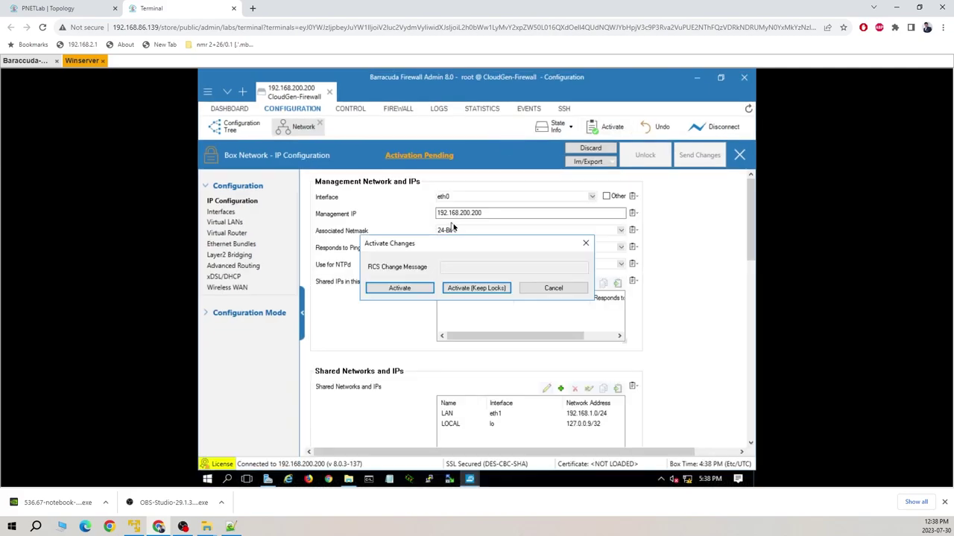
{"action": "left_click", "coordinate": [410, 285]}
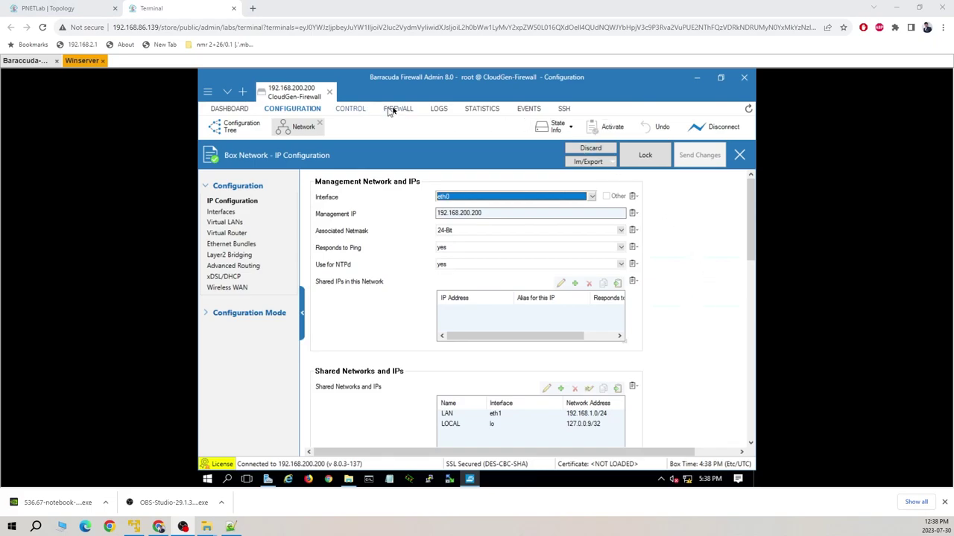
- Review the dashboard, box status and live routing, then request a restart of the active network configuration
{"action": "left_click", "coordinate": [232, 108]}
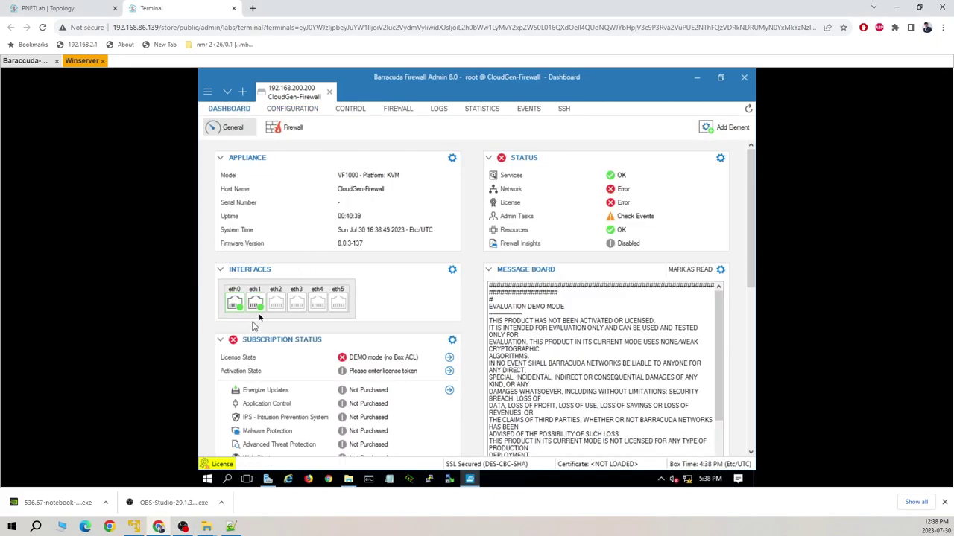
{"action": "mouse_move", "coordinate": [258, 307]}
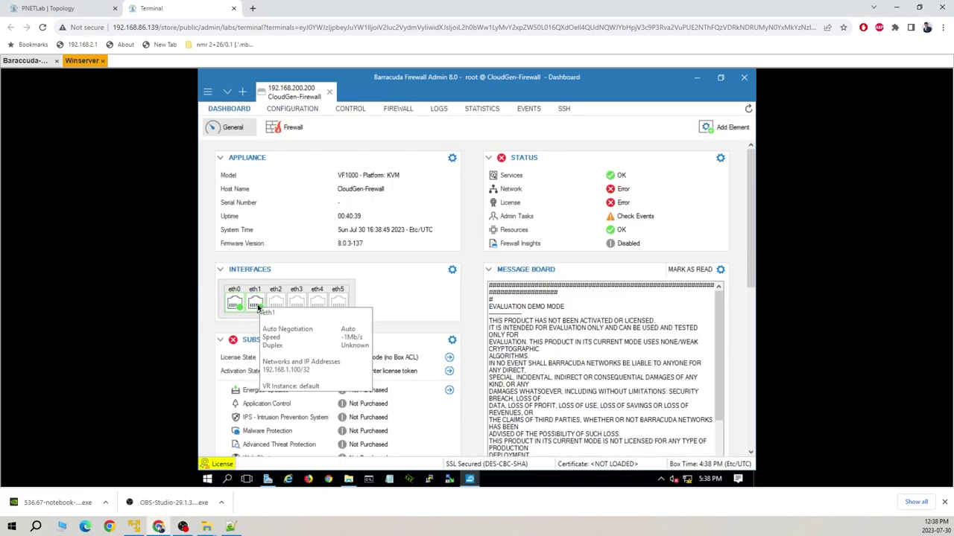
{"action": "left_click", "coordinate": [350, 109]}
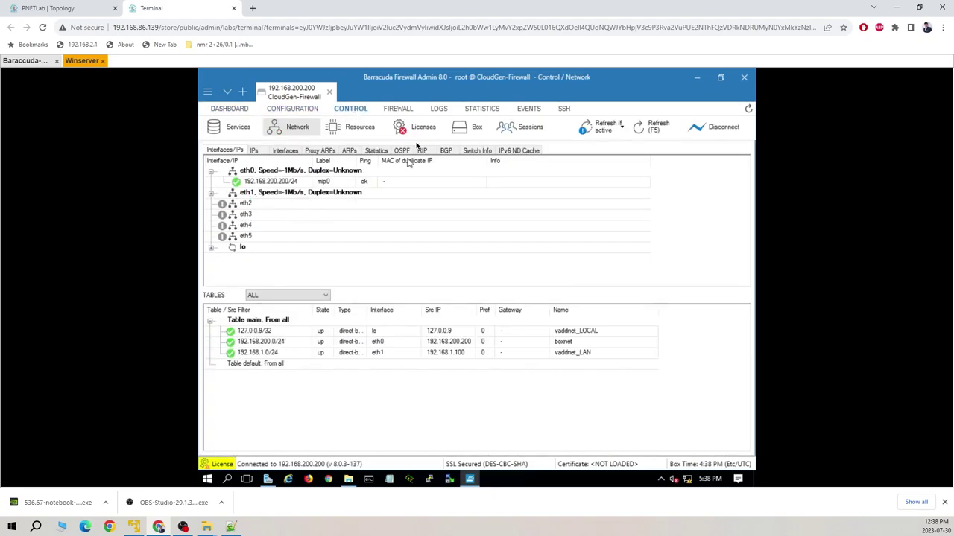
{"action": "left_click", "coordinate": [470, 132]}
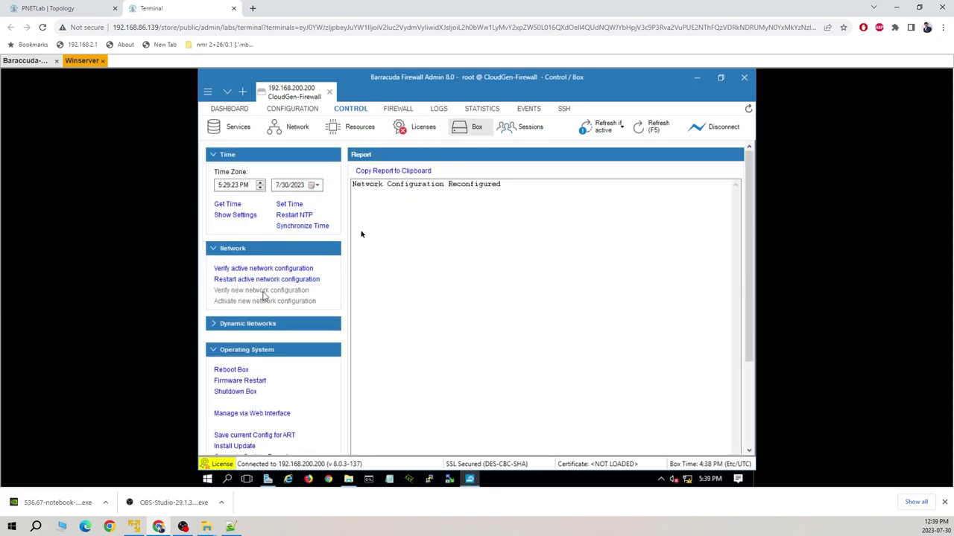
{"action": "left_click", "coordinate": [302, 128]}
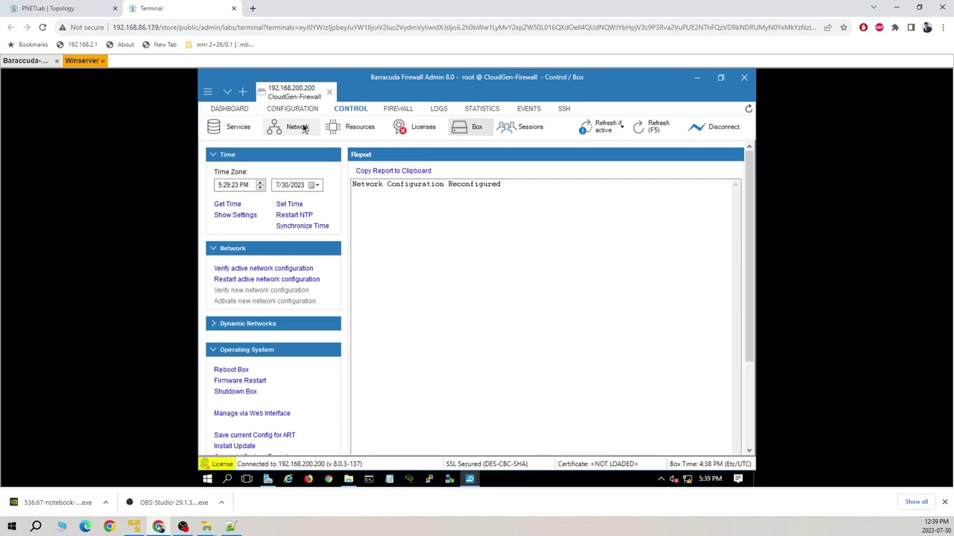
{"action": "left_click", "coordinate": [477, 128]}
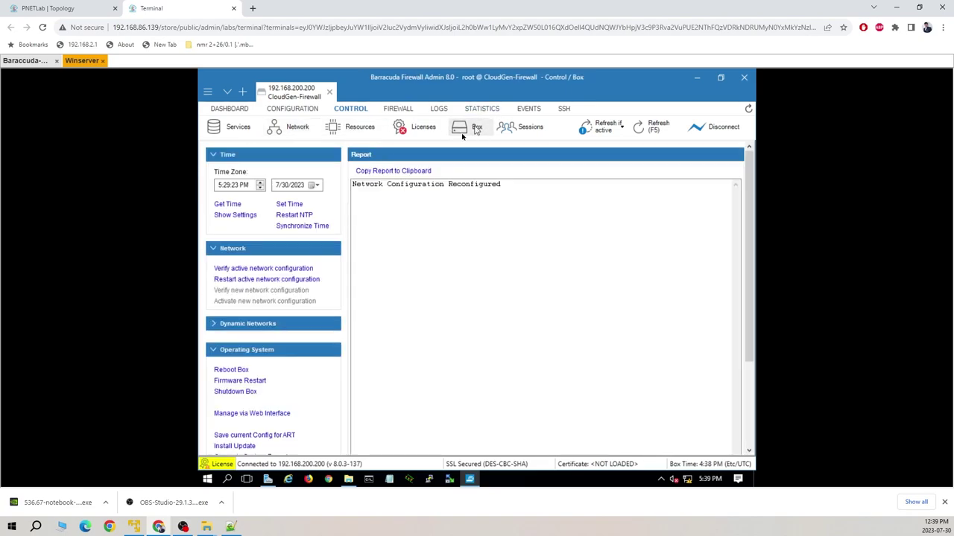
{"action": "left_click", "coordinate": [272, 282]}
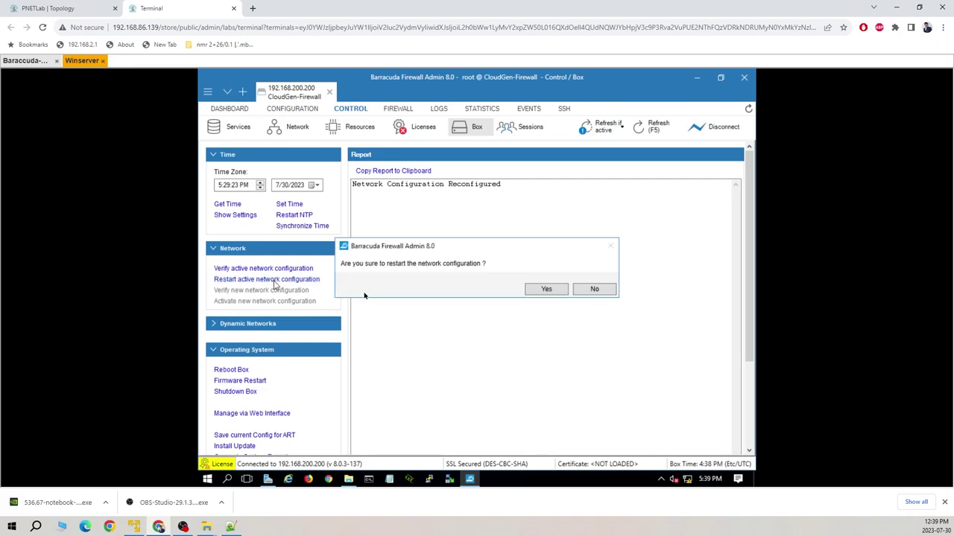
- Confirm the network restart, verify eth1 holds 192.168.1.100 against the topology, then view the dashboard
{"action": "left_click", "coordinate": [558, 289]}
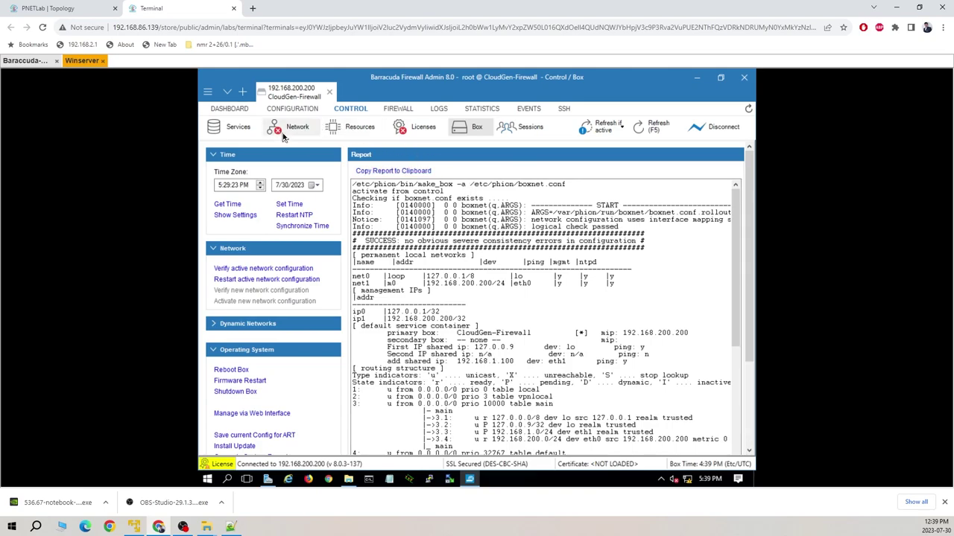
{"action": "left_click", "coordinate": [295, 130]}
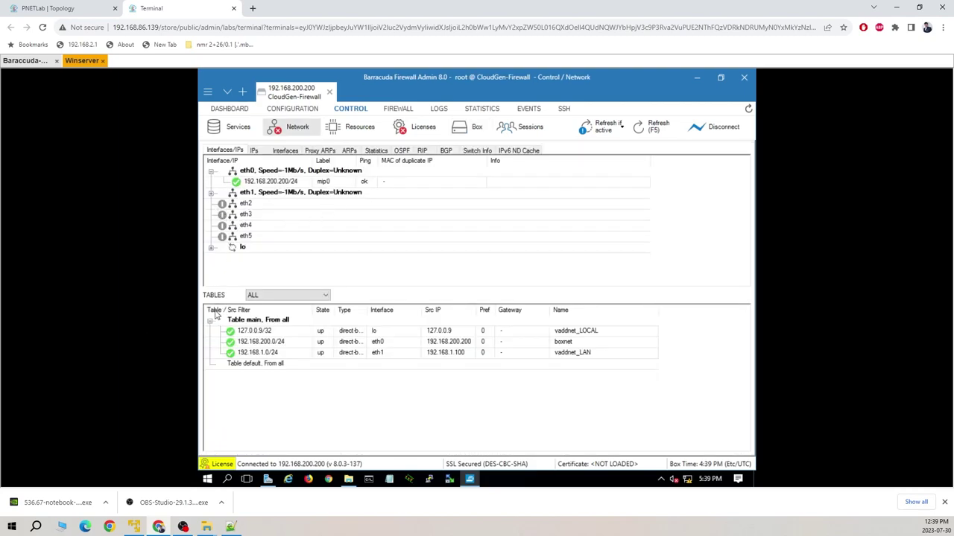
{"action": "left_click", "coordinate": [212, 193]}
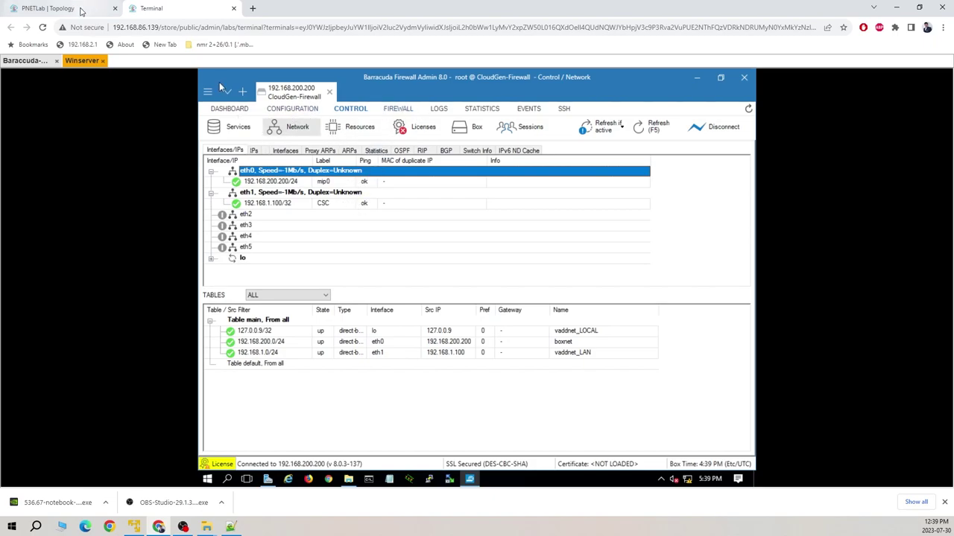
{"action": "left_click", "coordinate": [81, 9]}
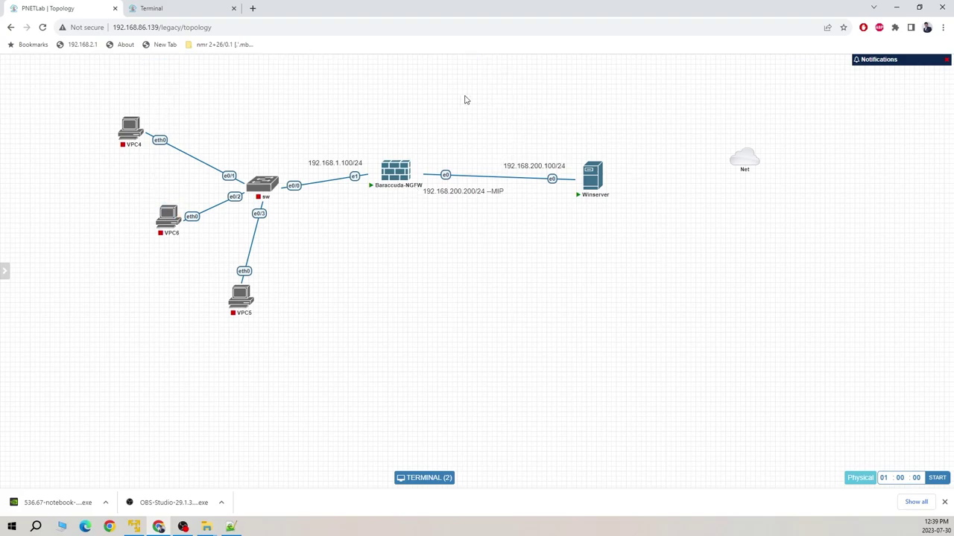
{"action": "left_click", "coordinate": [197, 8]}
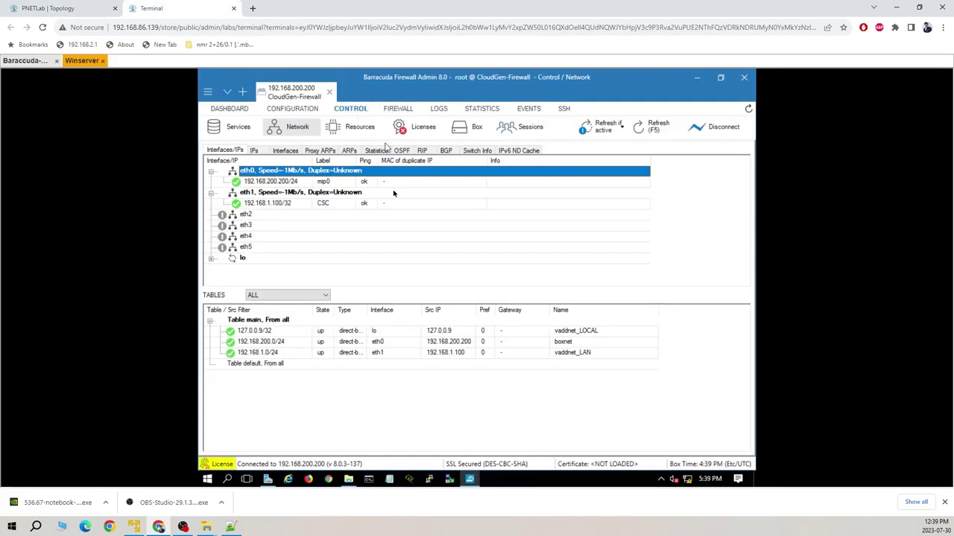
{"action": "left_click", "coordinate": [238, 112]}
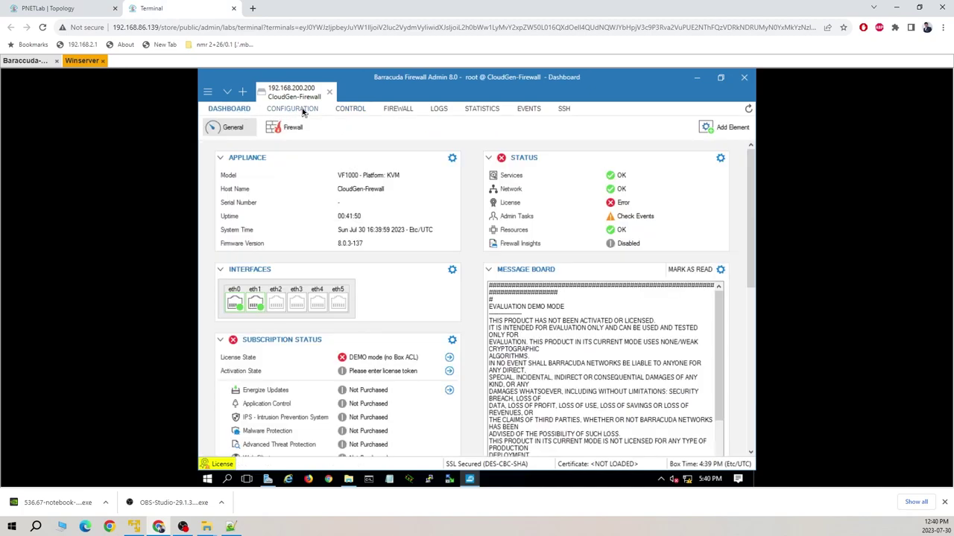
- Close the Network settings and open Box Properties showing CloudGen Firewall, VF1000 model, Full-Featured-Encryption
{"action": "left_click", "coordinate": [293, 110]}
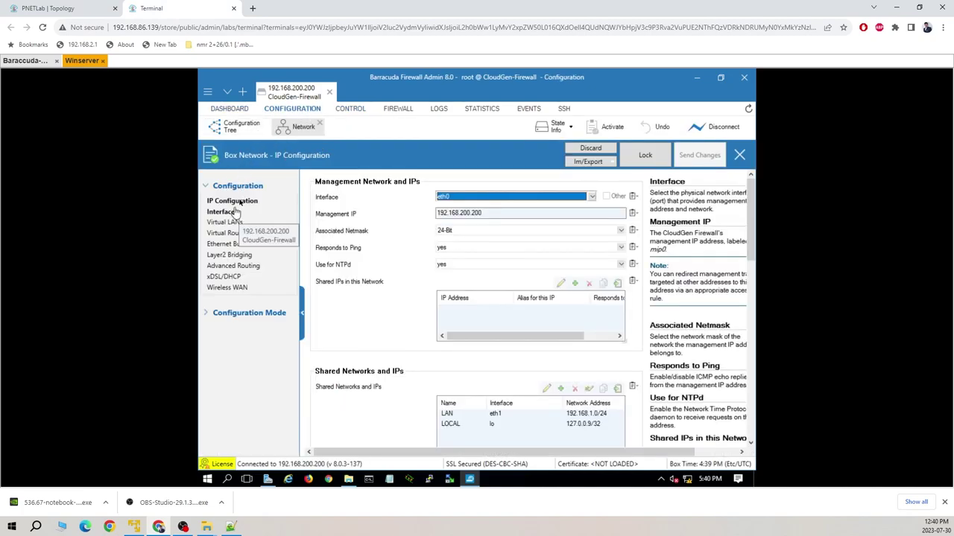
{"action": "left_click", "coordinate": [251, 129]}
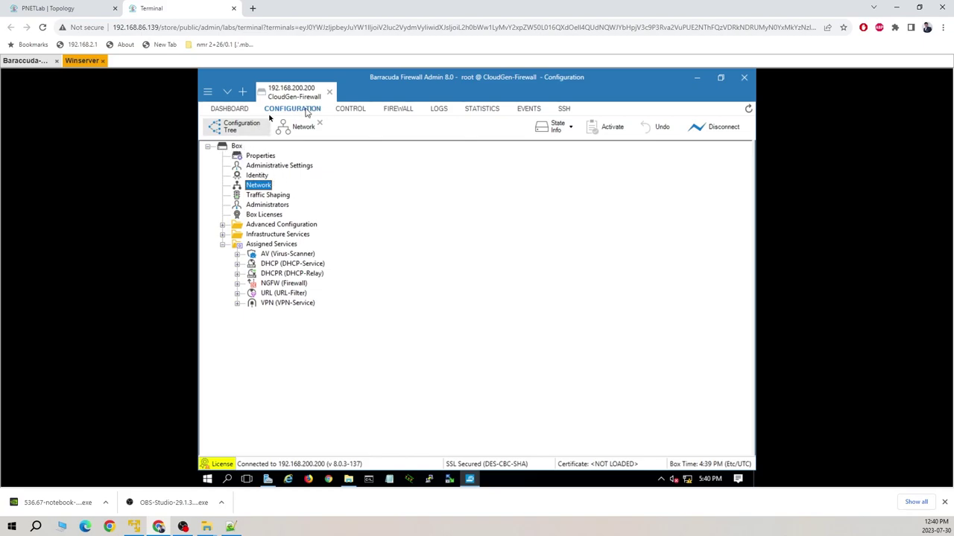
{"action": "left_click", "coordinate": [319, 122]}
{"action": "left_click", "coordinate": [259, 157]}
{"action": "double_click", "coordinate": [257, 157]}
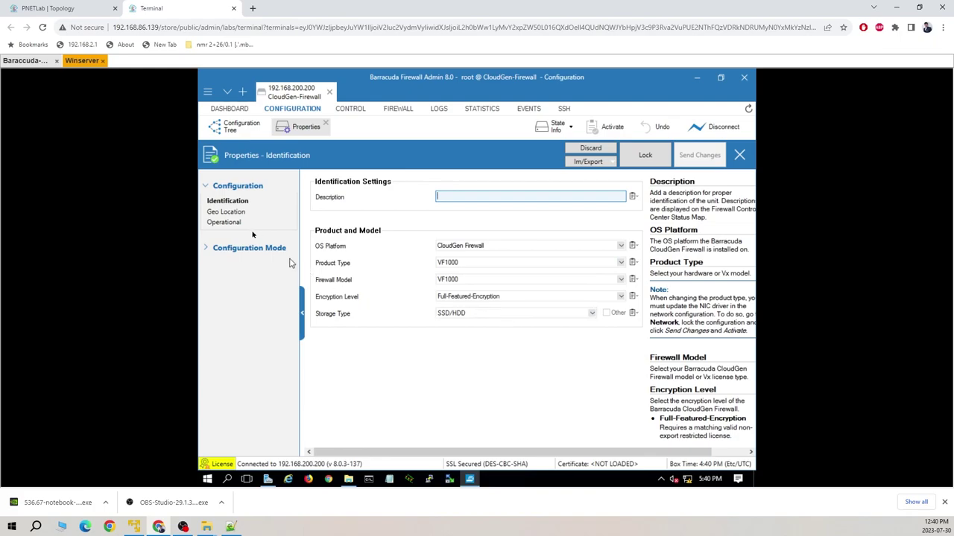
- Check the Geo Location properties, then open Administrative Settings at the System Access page
{"action": "left_click", "coordinate": [228, 213]}
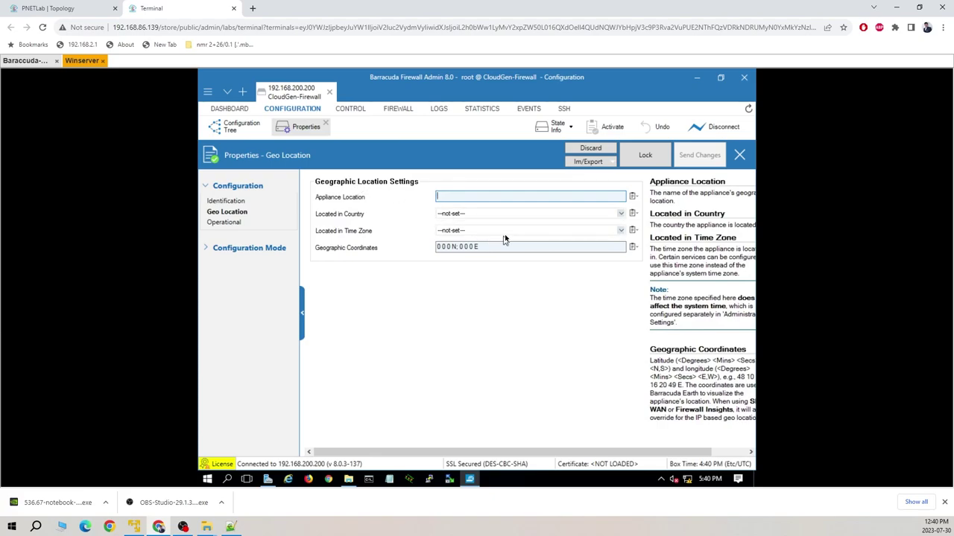
{"action": "left_click", "coordinate": [234, 126]}
{"action": "double_click", "coordinate": [268, 165]}
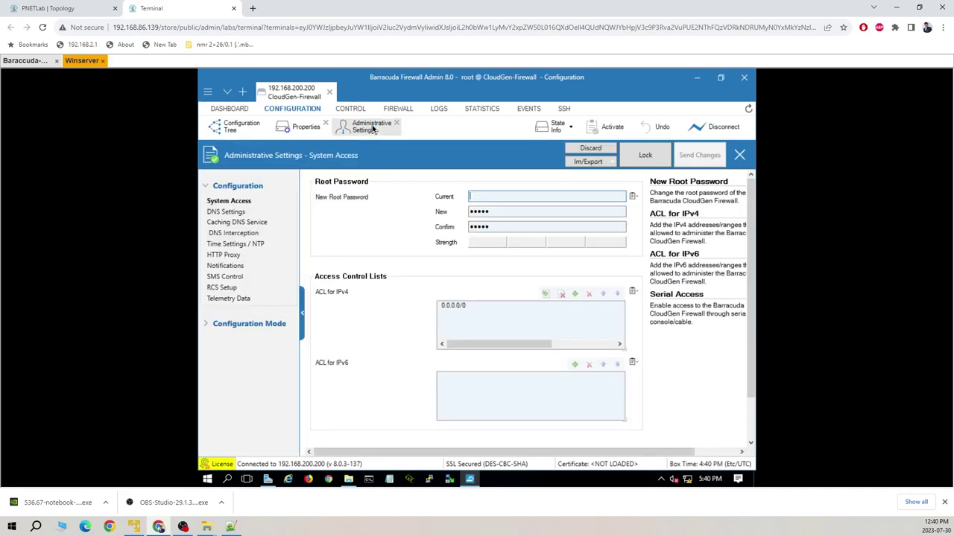
- Look through the DNS Settings and enabled Caching DNS Service pages, then go back to the configuration tree
{"action": "left_click", "coordinate": [507, 202]}
{"action": "left_click", "coordinate": [224, 212]}
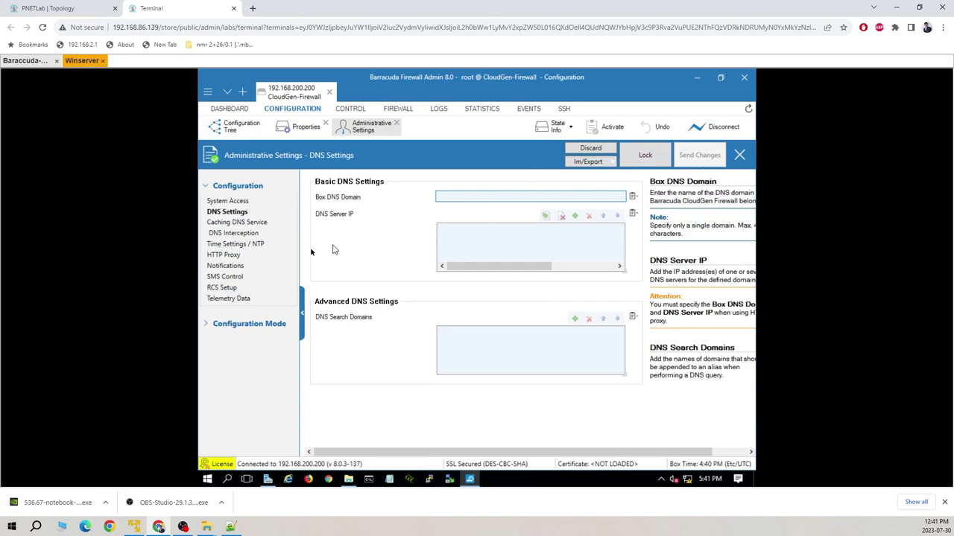
{"action": "left_click", "coordinate": [237, 222]}
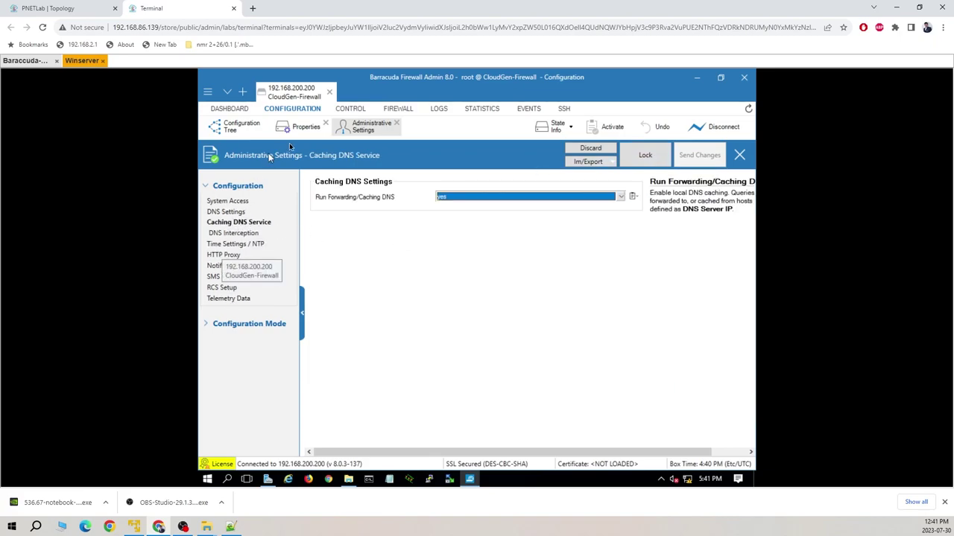
{"action": "left_click", "coordinate": [233, 127]}
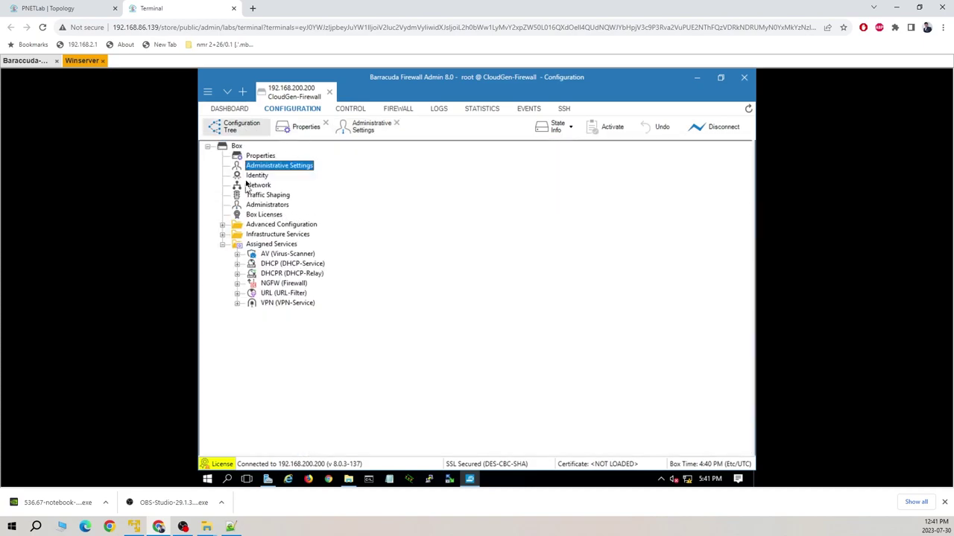